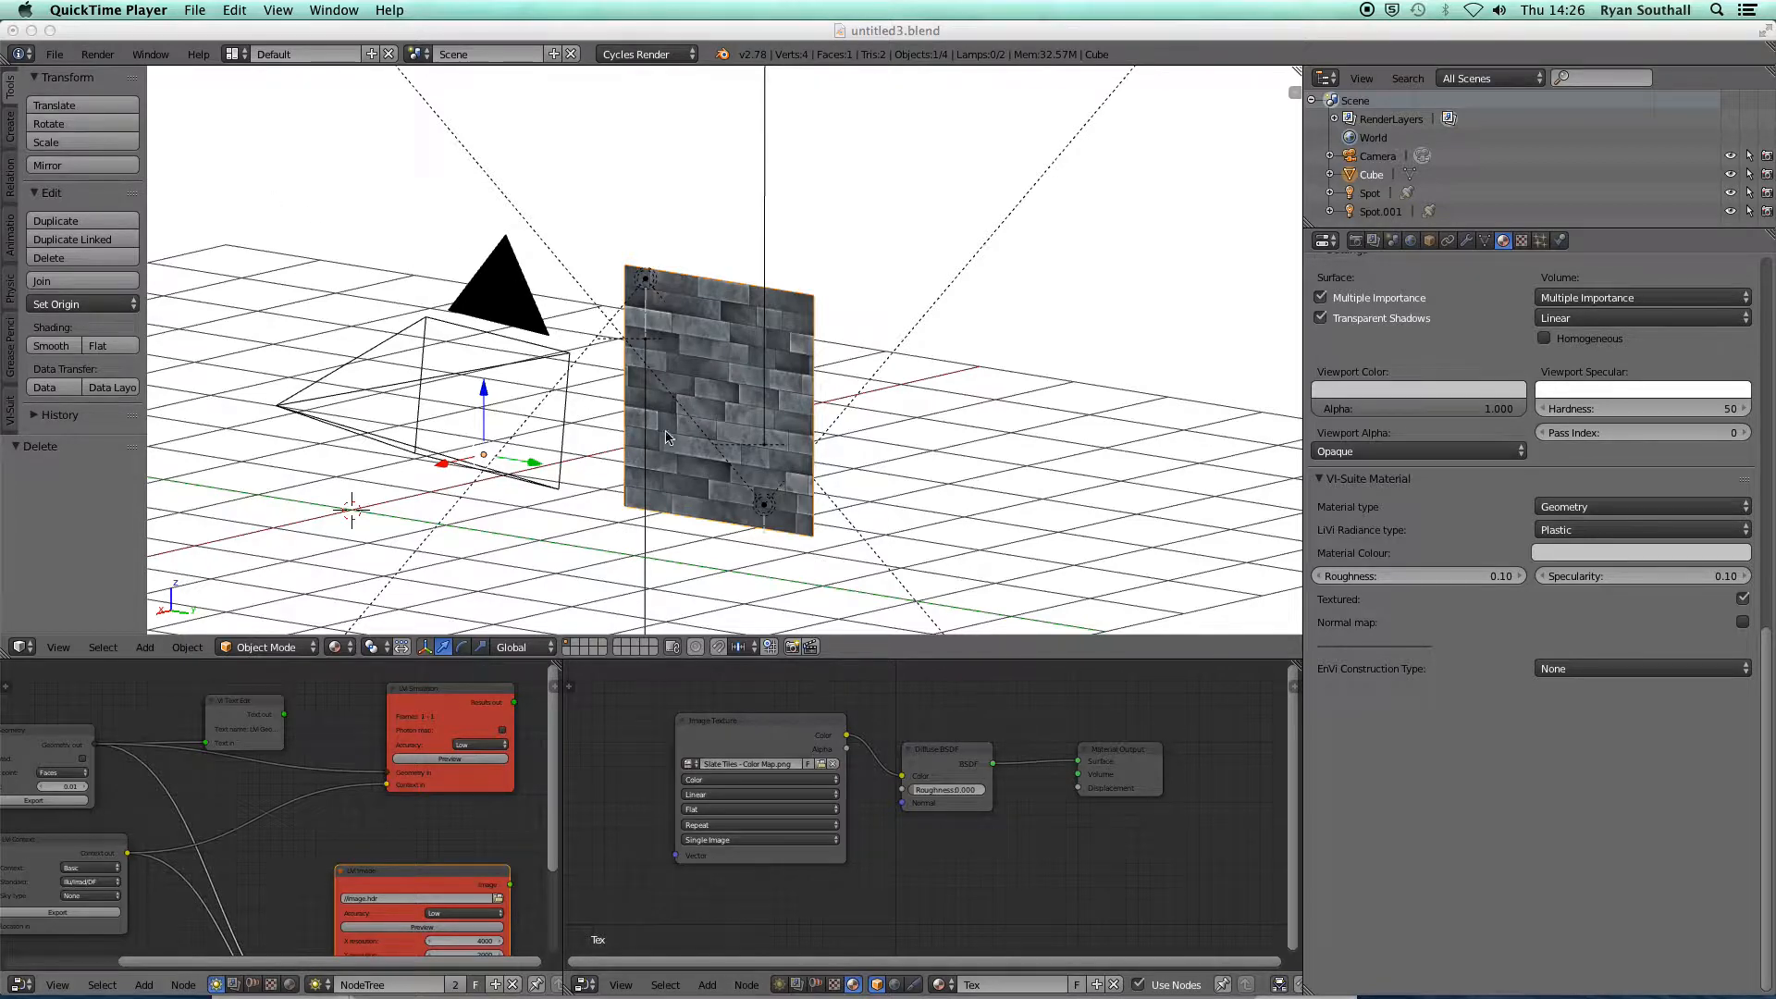
# Examine the slate-textured plane from several angles and look through its Tex material settings.
pyautogui.click(553, 497)
pyautogui.moveTo(551, 495); pyautogui.dragTo(518, 514, button='middle')
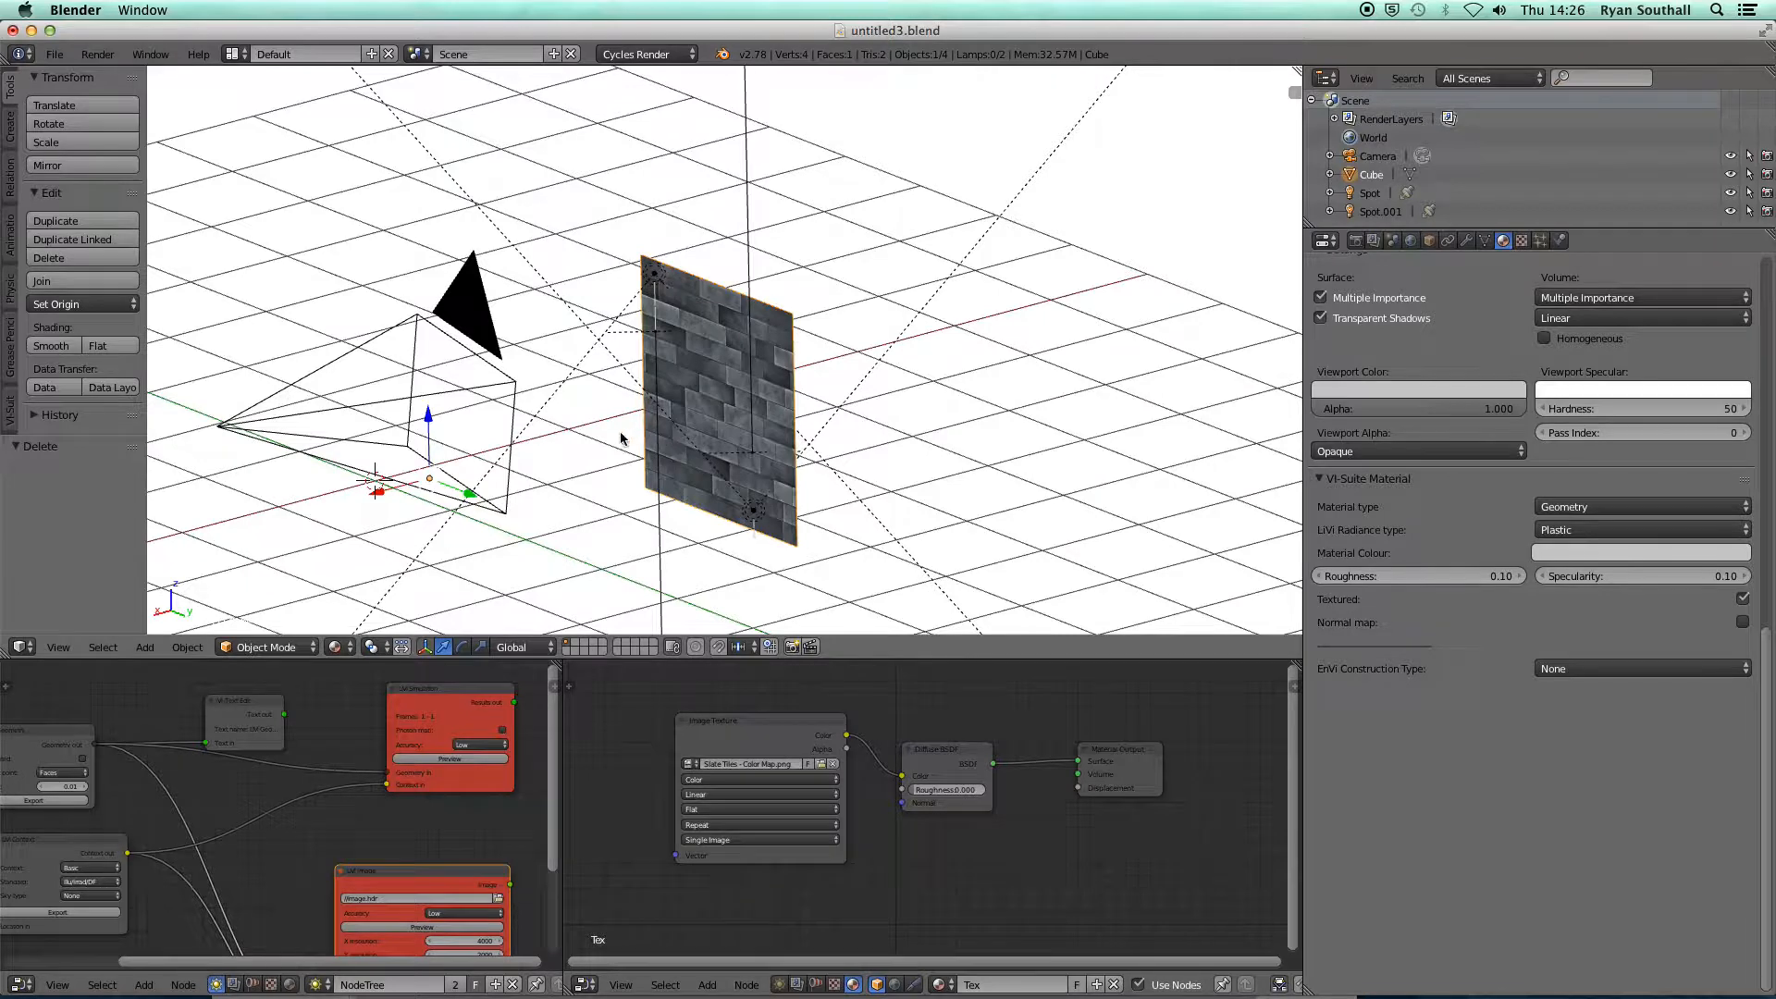
pyautogui.moveTo(581, 448); pyautogui.dragTo(656, 432, button='middle')
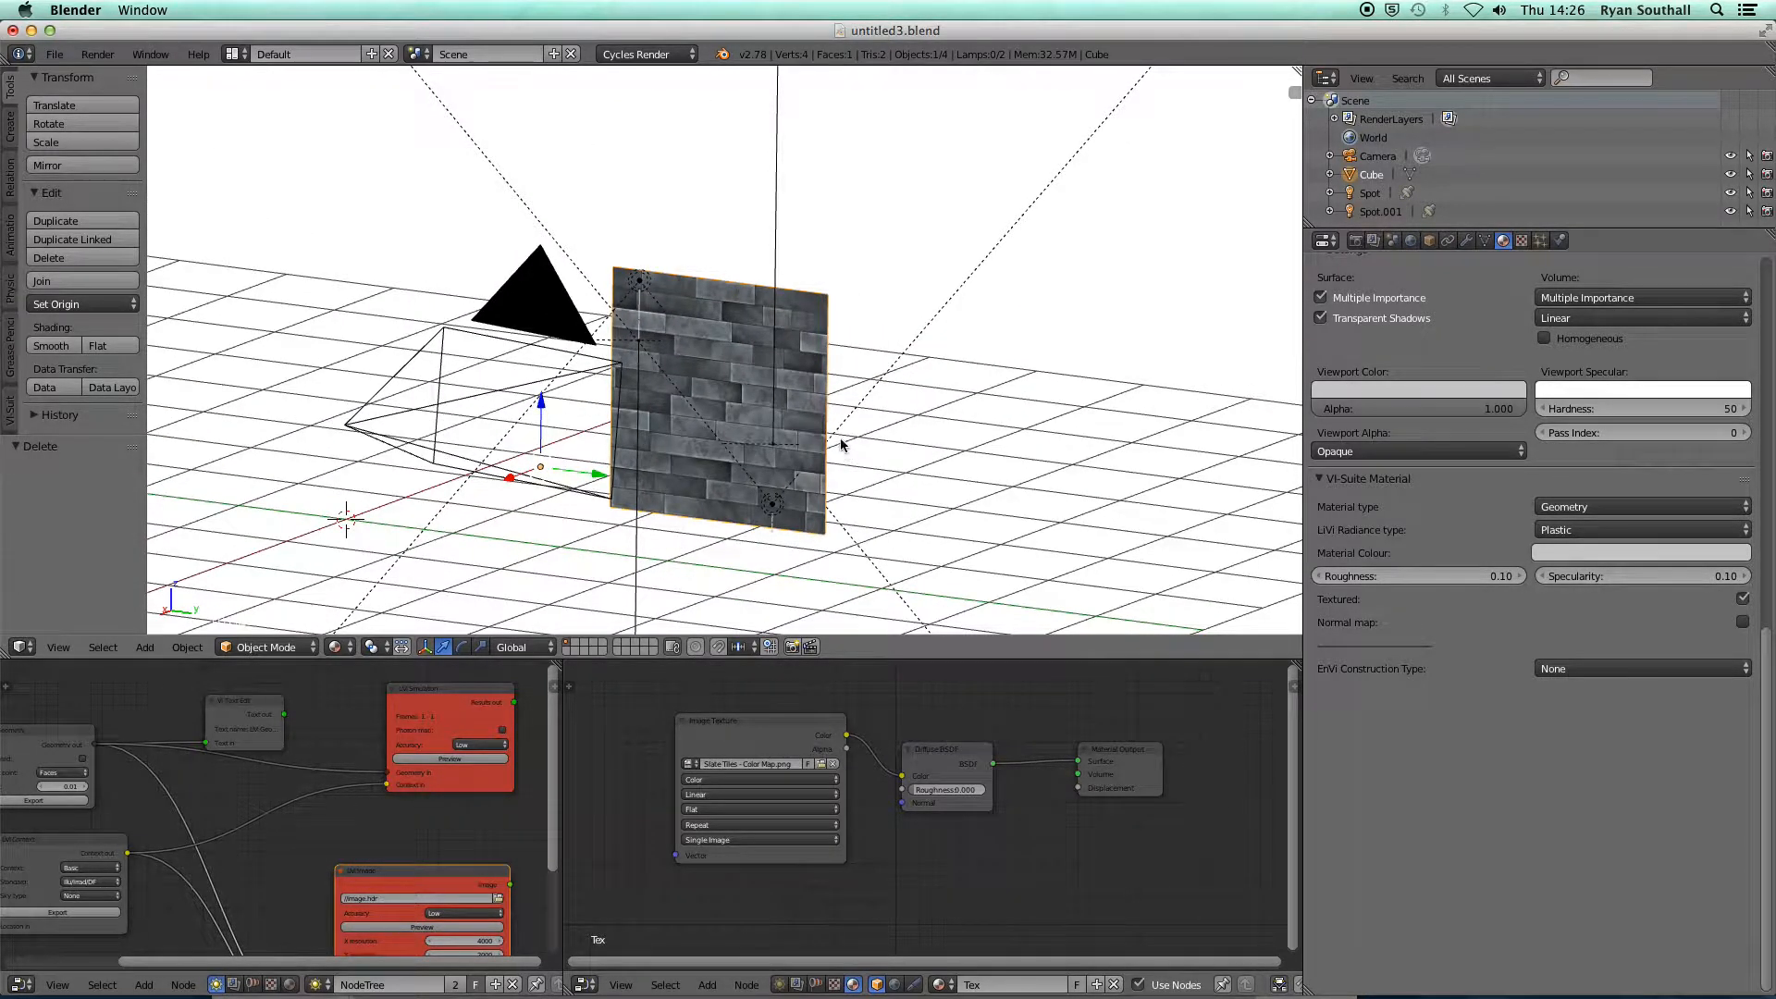
pyautogui.moveTo(840, 444); pyautogui.dragTo(791, 443, button='middle')
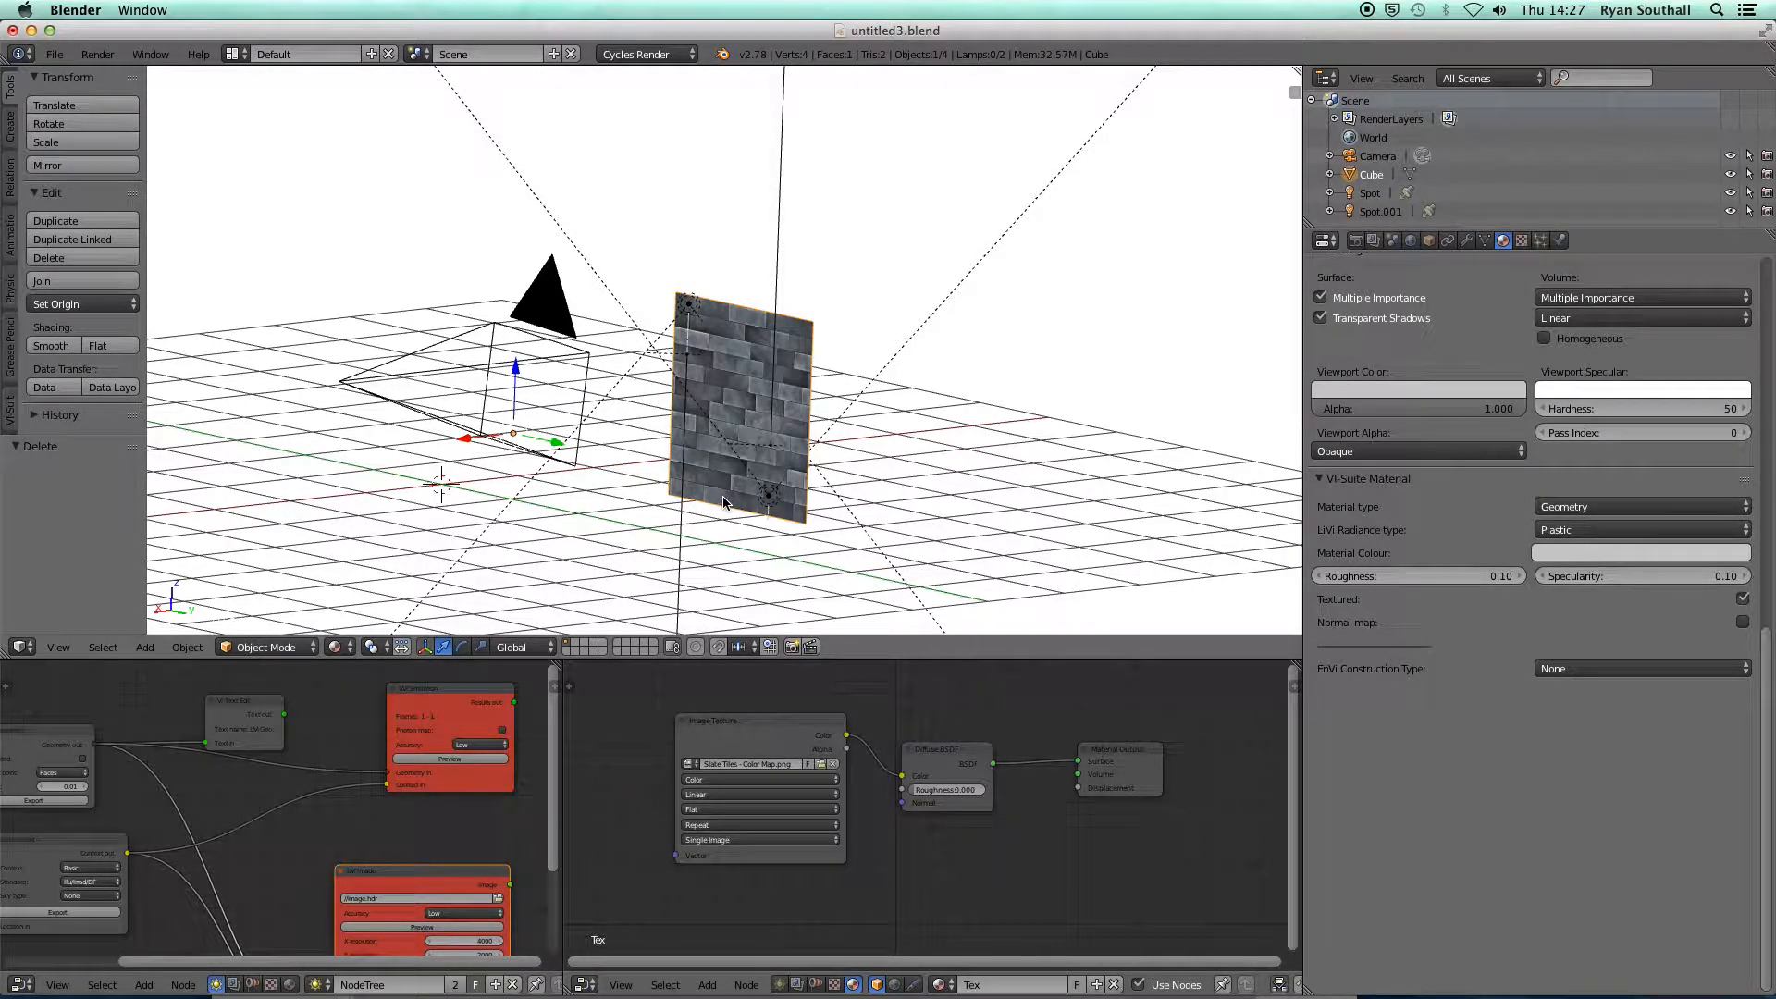
pyautogui.moveTo(748, 493); pyautogui.dragTo(783, 490, button='middle')
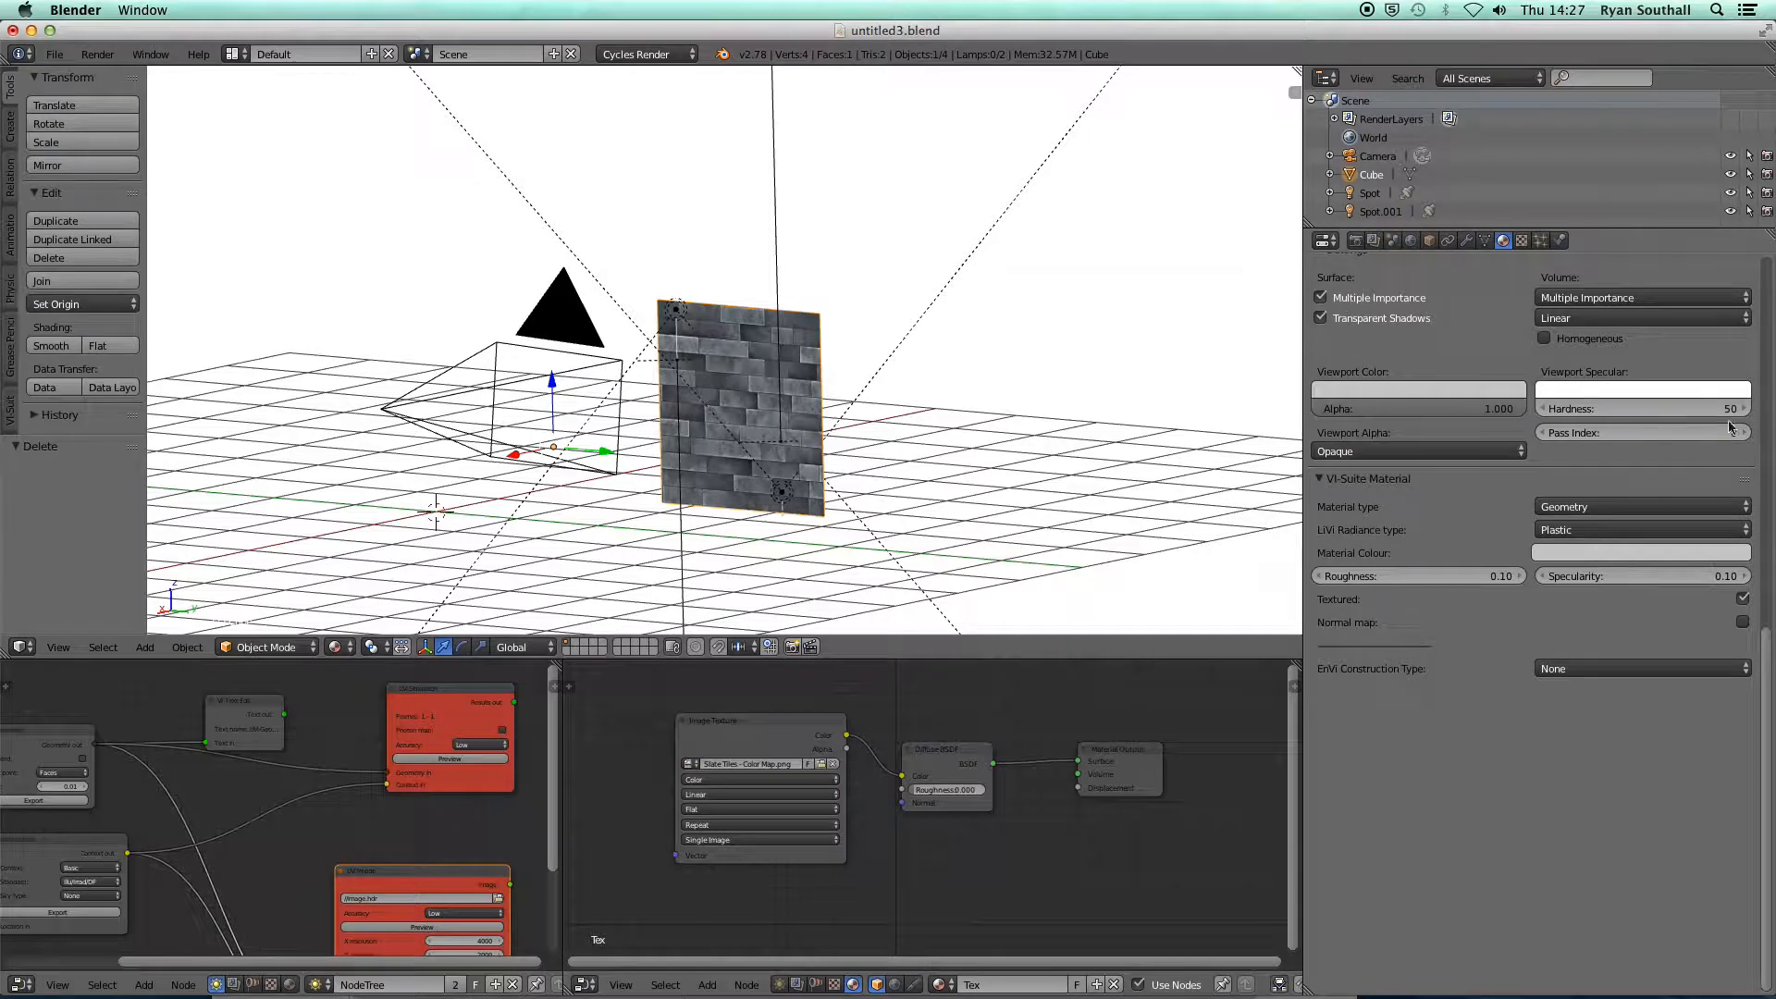
pyautogui.moveTo(1771, 655); pyautogui.dragTo(1771, 269)
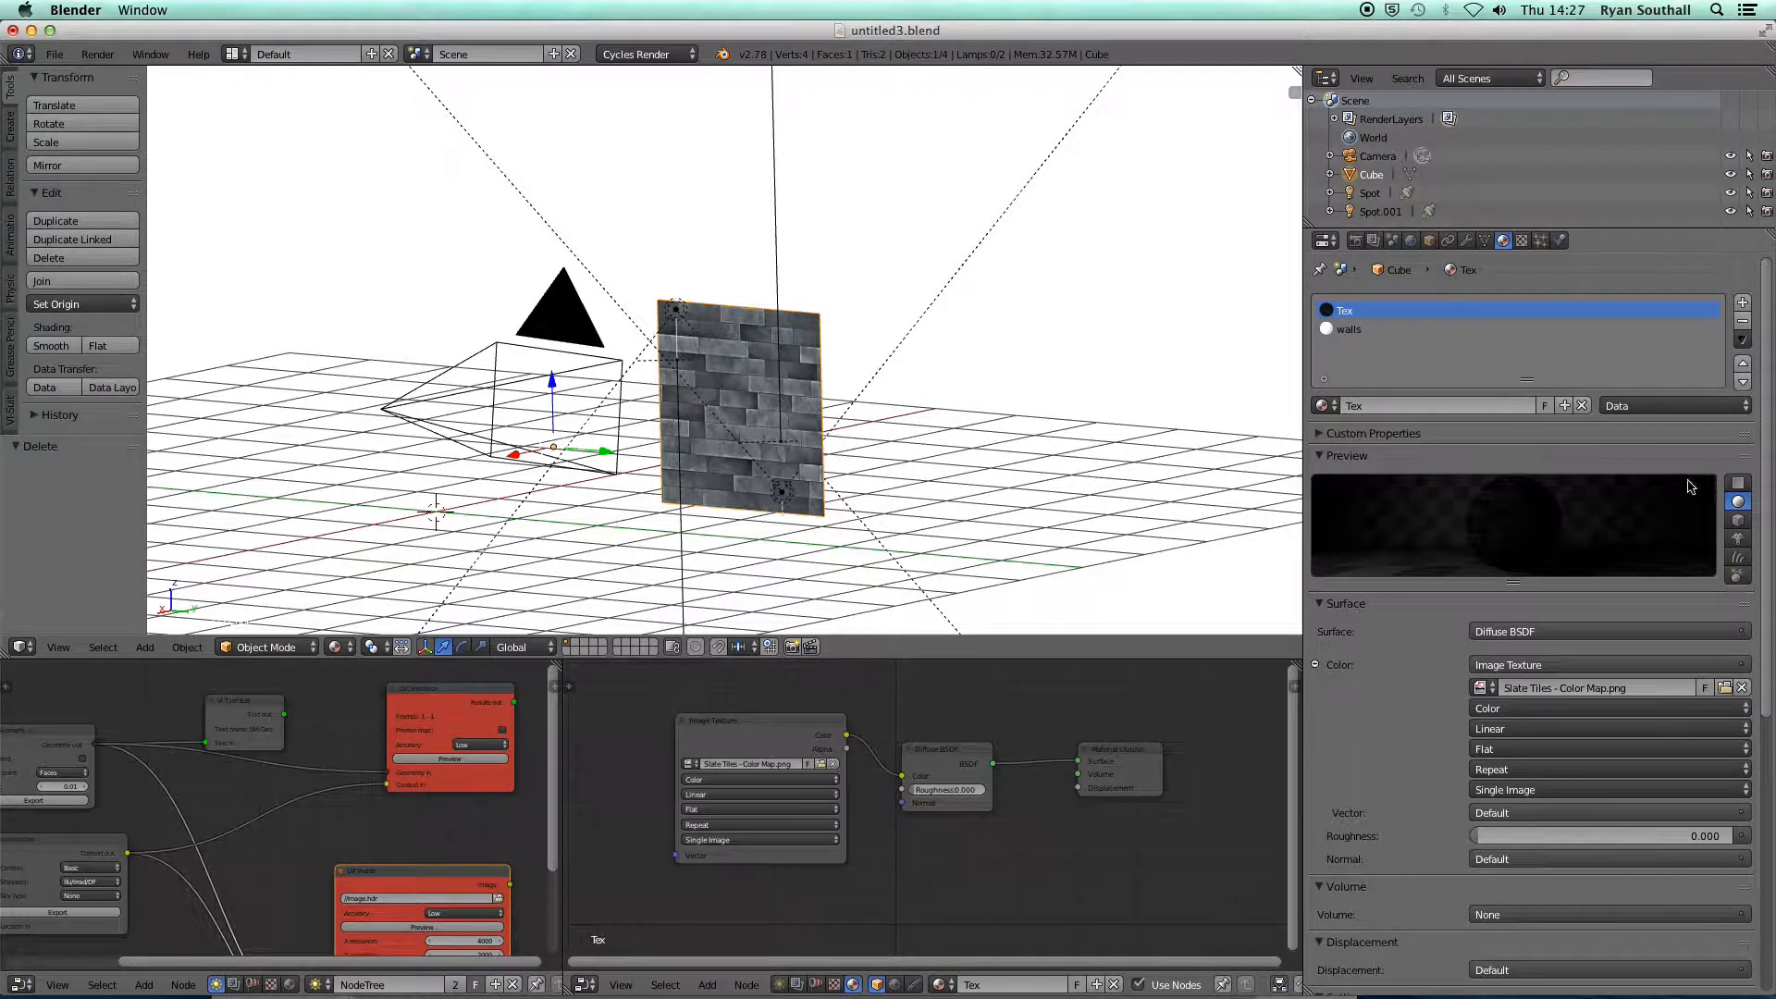
pyautogui.scroll(-5, 1768, 397)
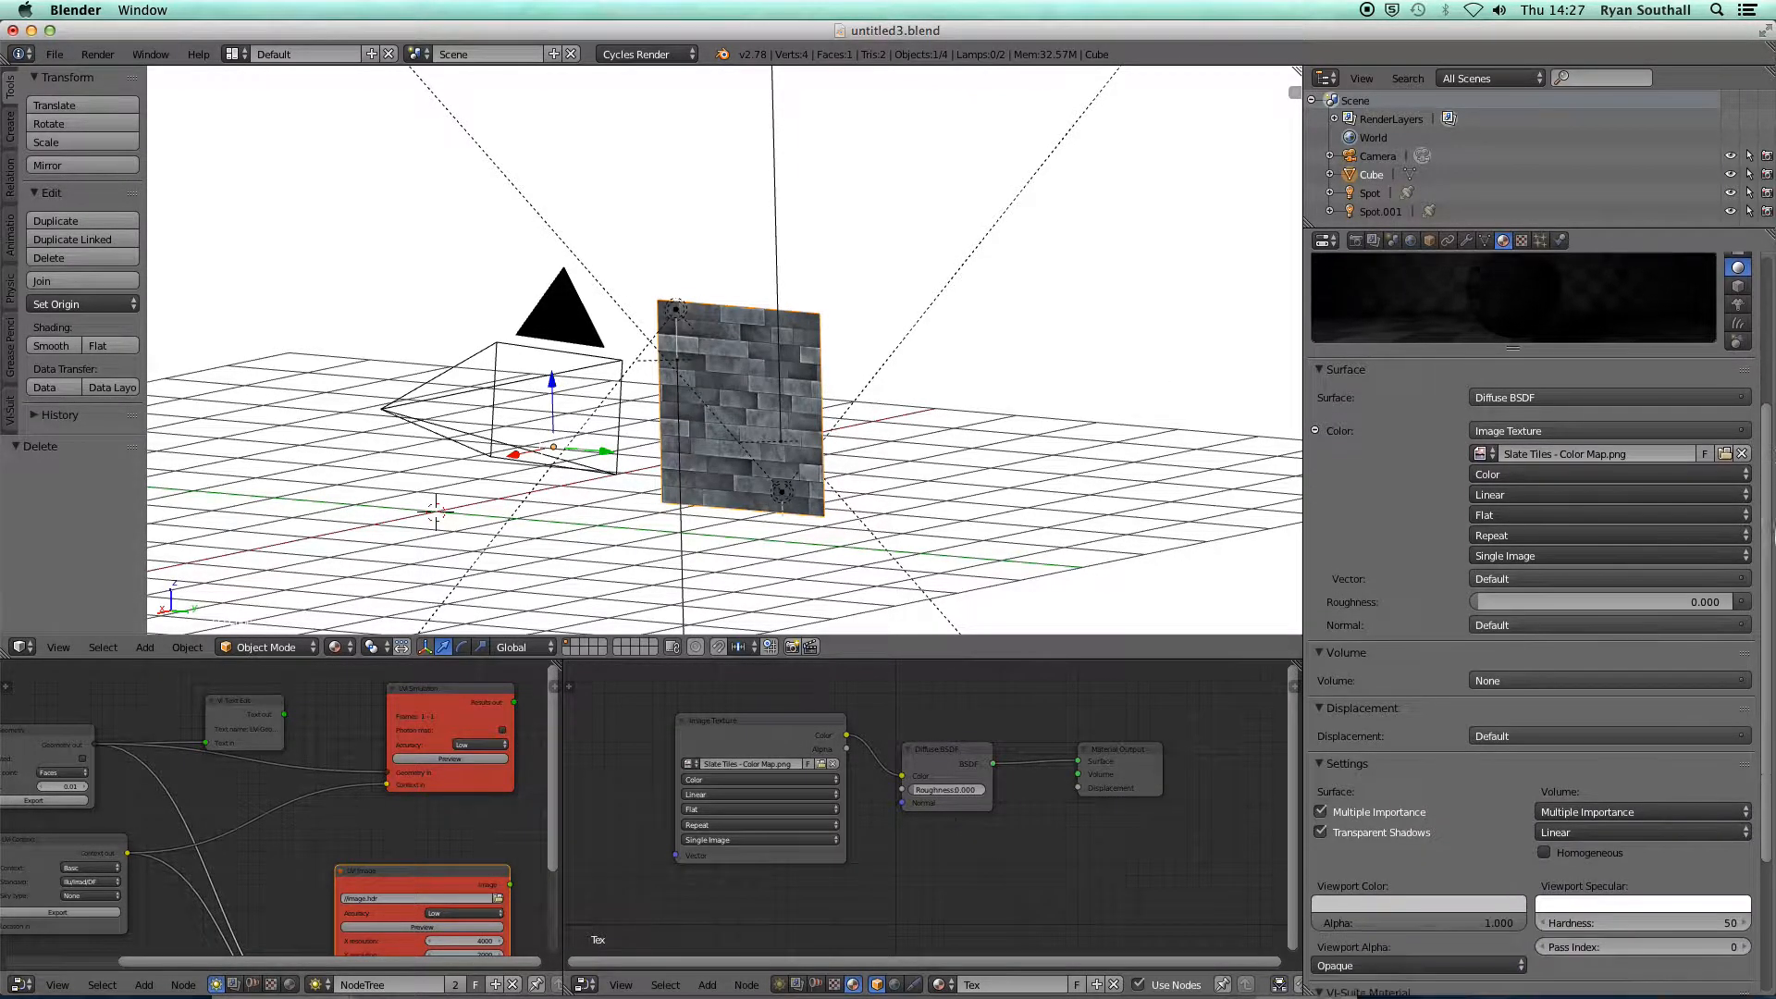
pyautogui.scroll(-1, 1774, 528)
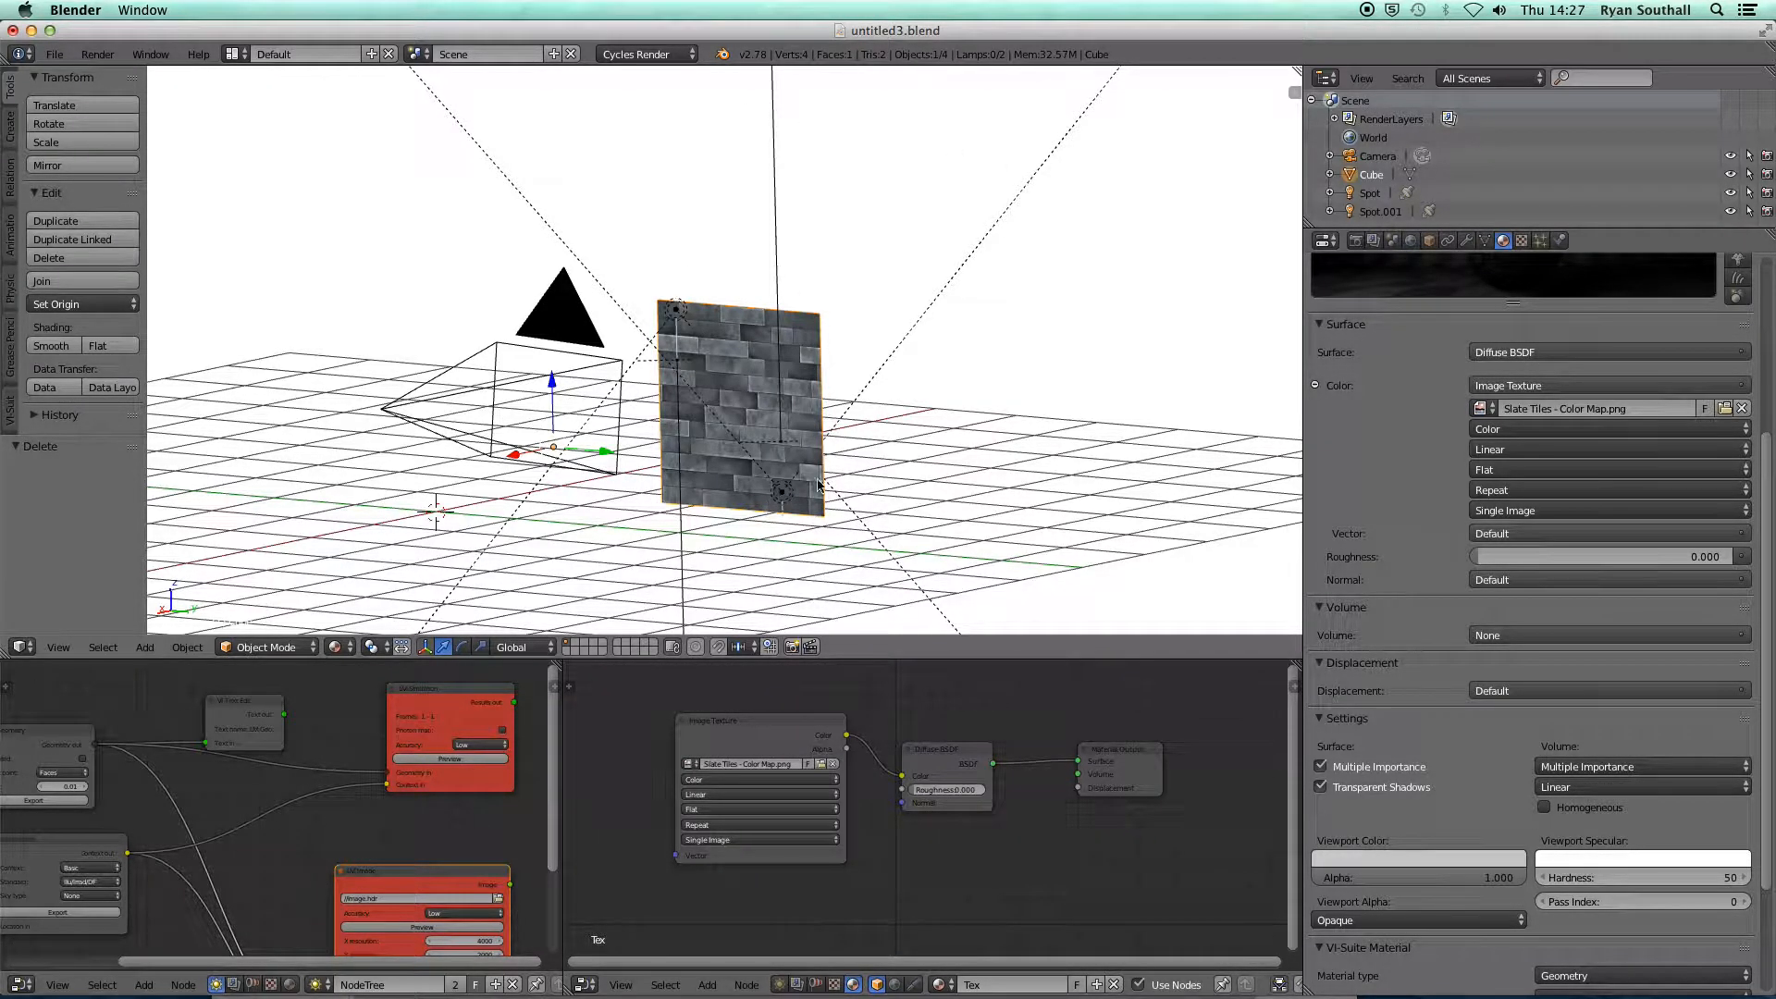
# Choose Cycles Render as the render engine and review the Tex material's Diffuse BSDF surface with its image texture.
pyautogui.click(662, 57)
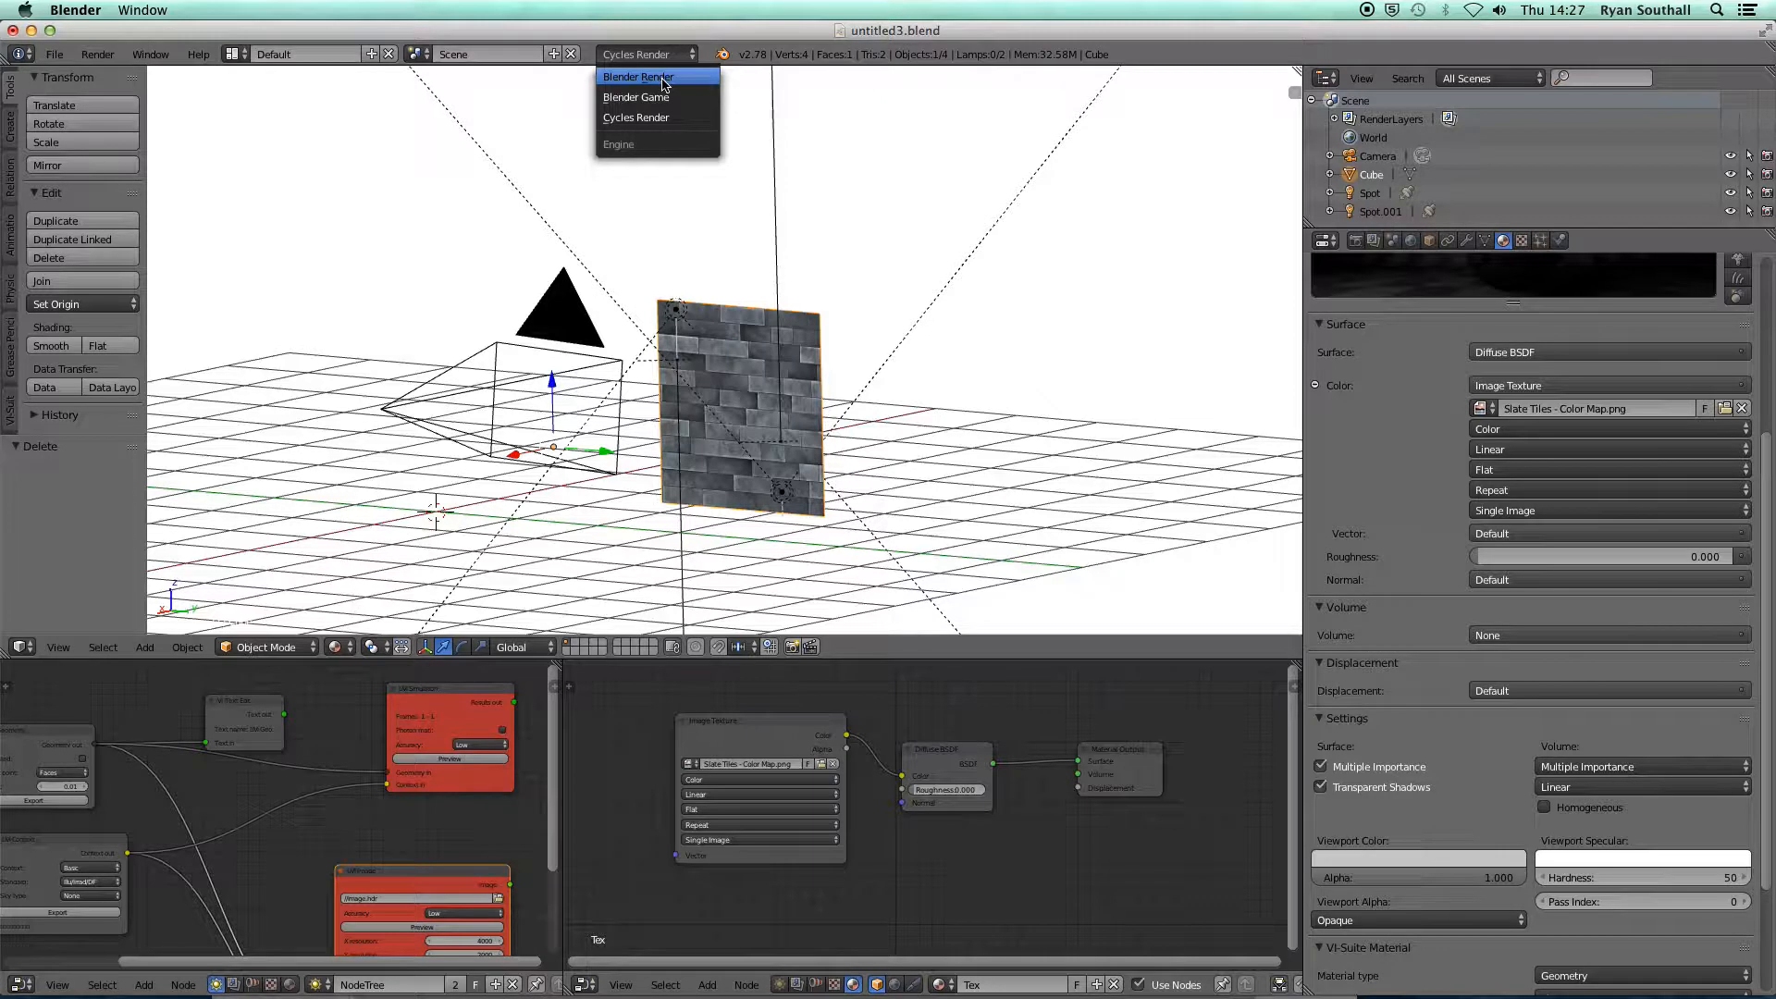
pyautogui.click(663, 119)
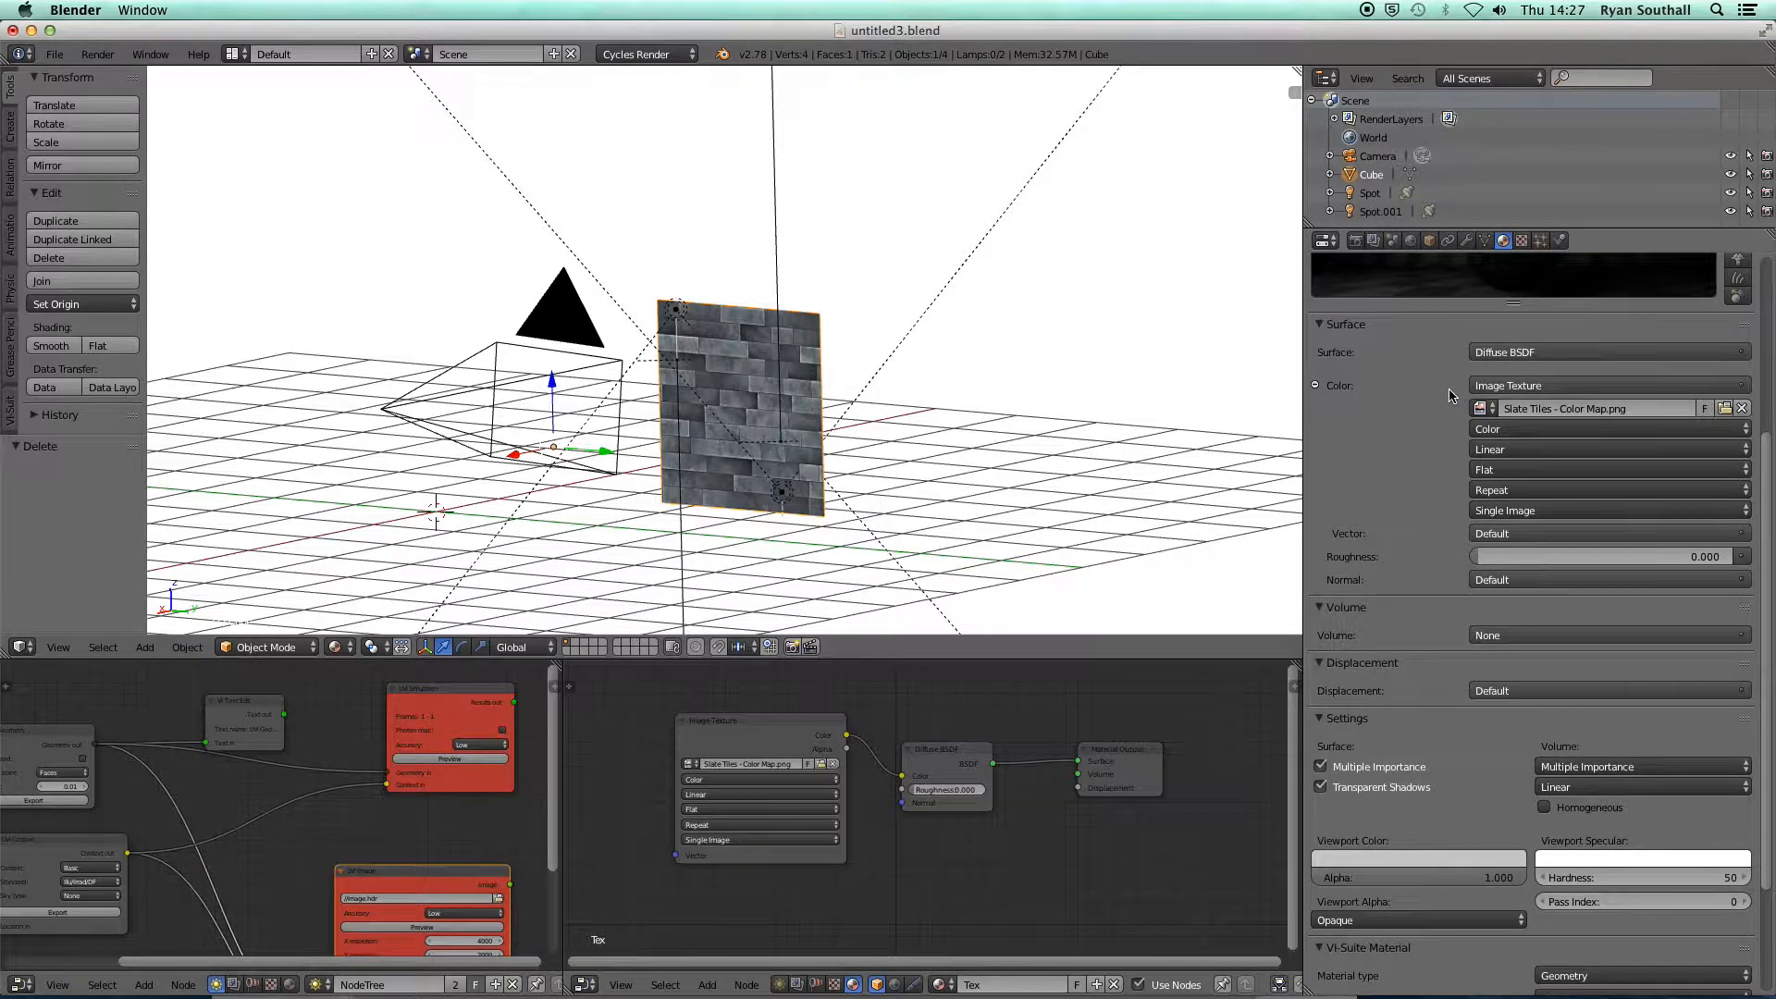
pyautogui.moveTo(1767, 478); pyautogui.dragTo(1771, 342)
pyautogui.click(1596, 559)
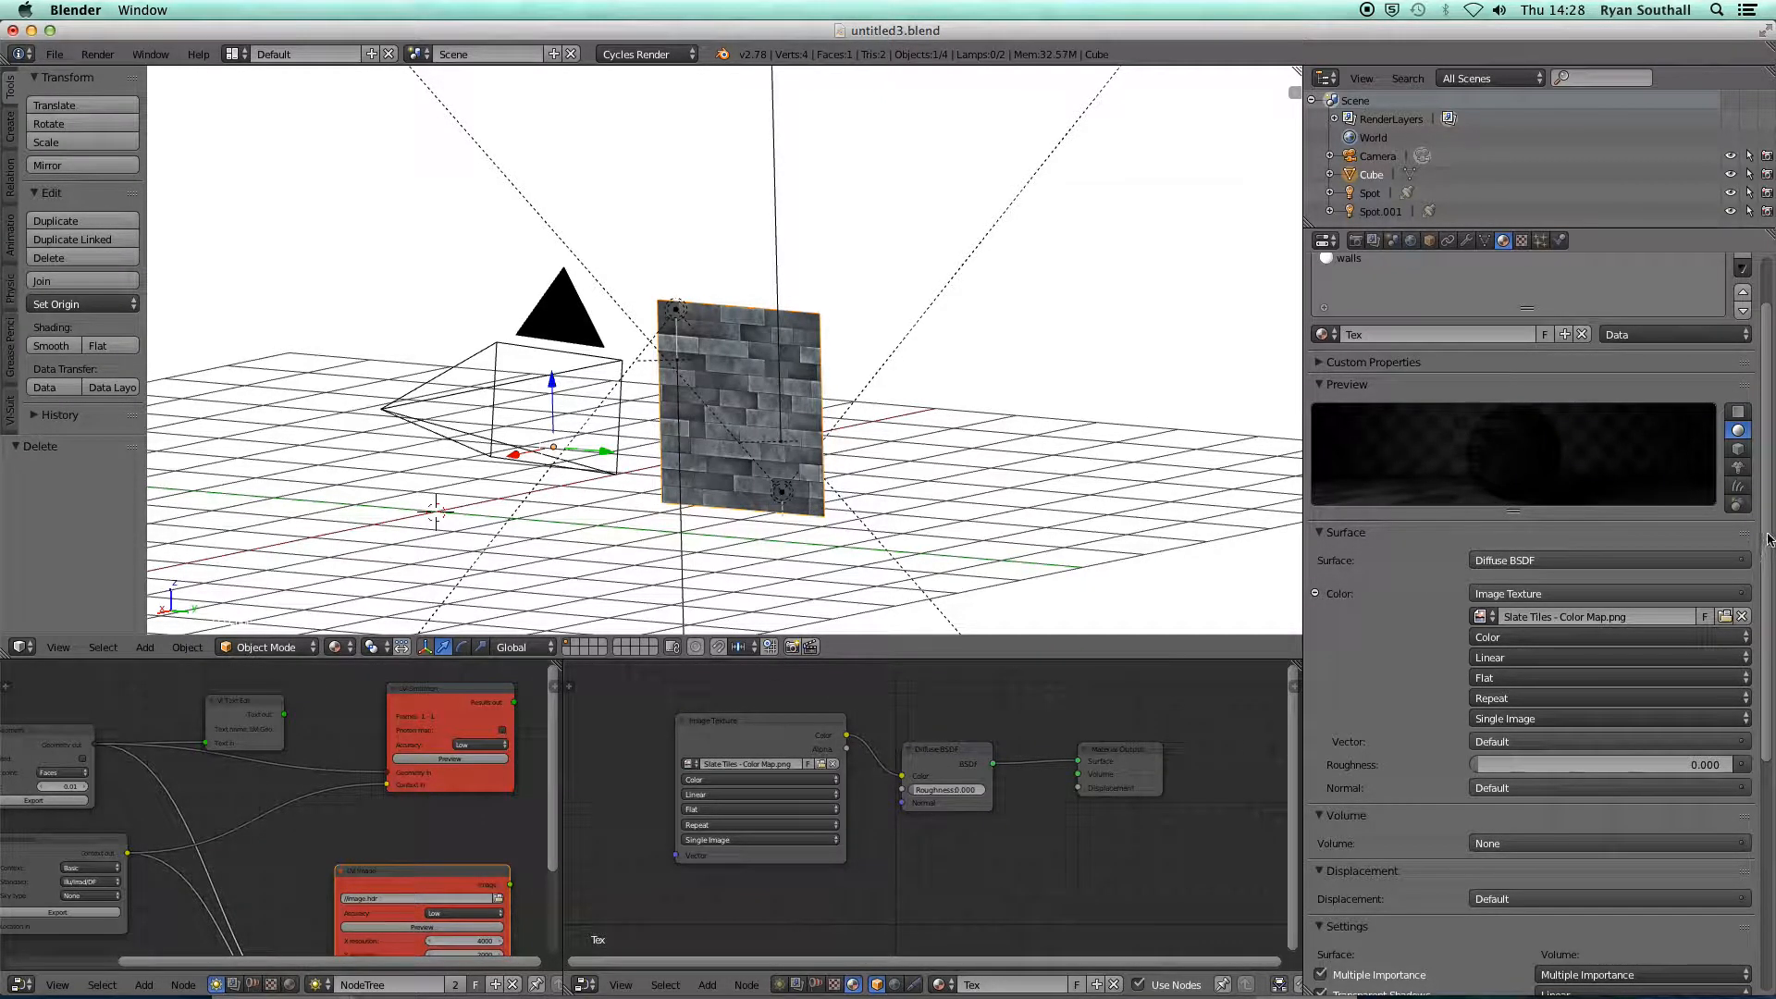
pyautogui.scroll(-5, 1647, 481)
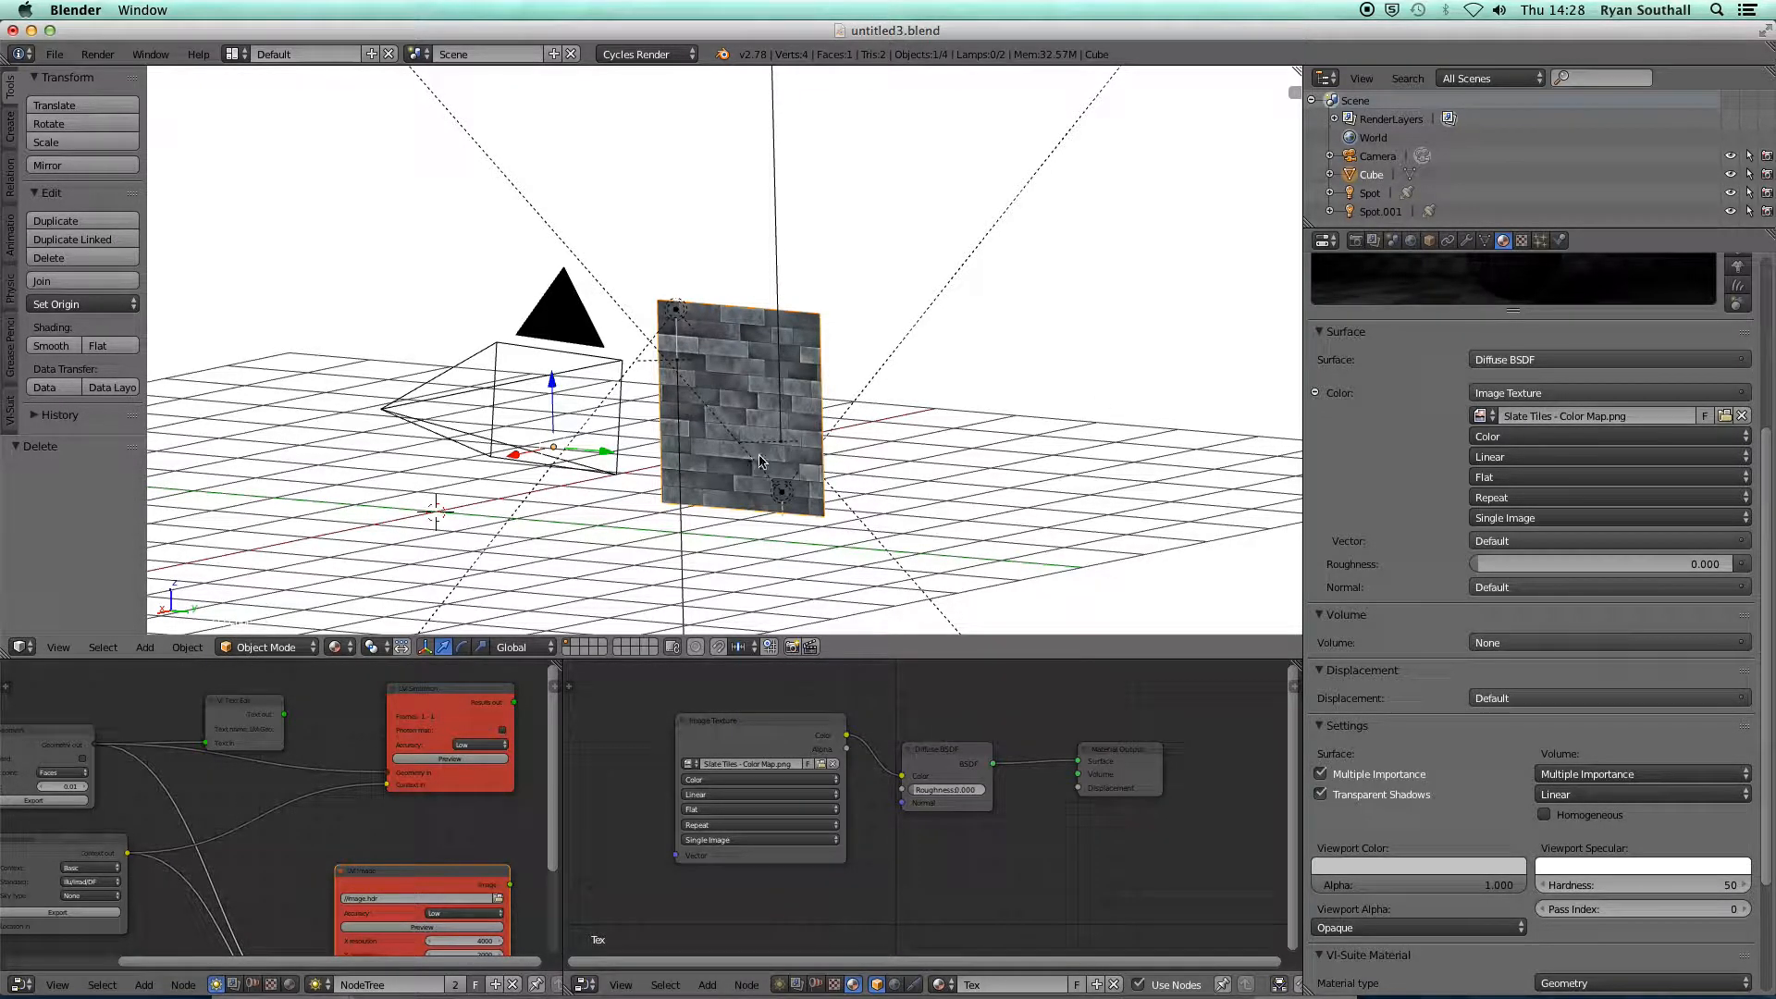
# Replace the material node view with the UV/Image Editor showing Slate Tiles - Color Map.png, and hide its side panels.
pyautogui.click(585, 984)
pyautogui.click(631, 840)
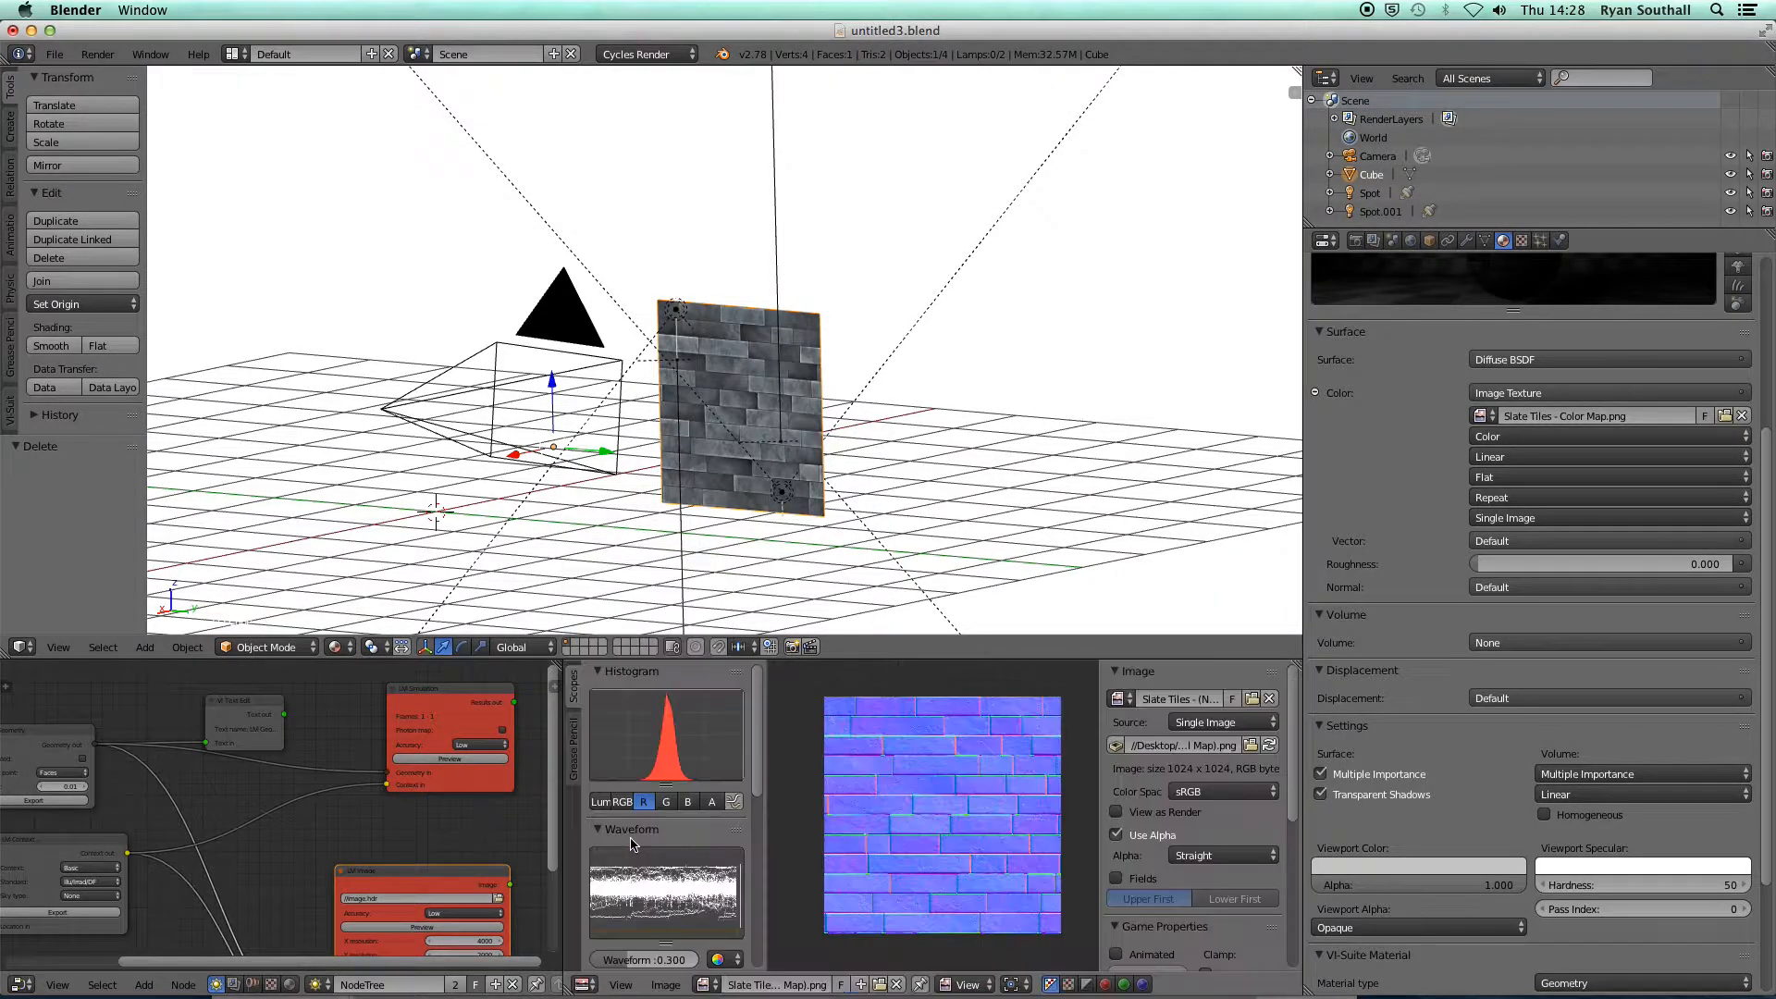
pyautogui.click(706, 984)
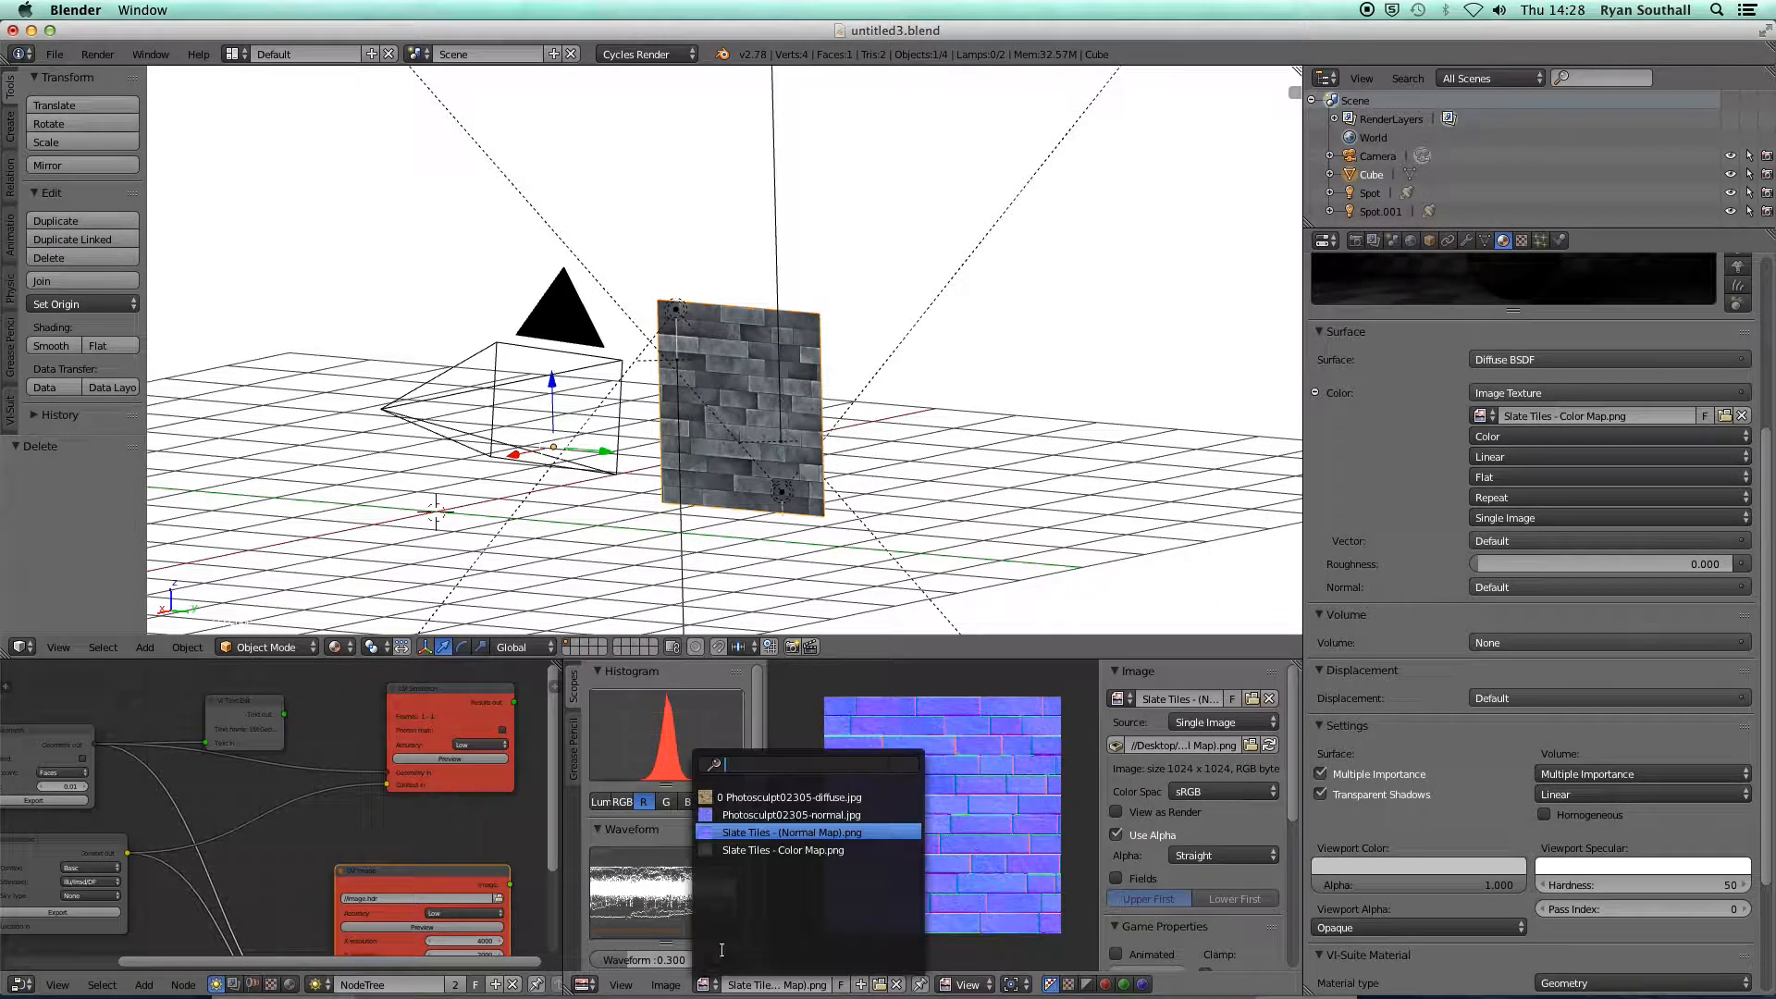
pyautogui.click(758, 852)
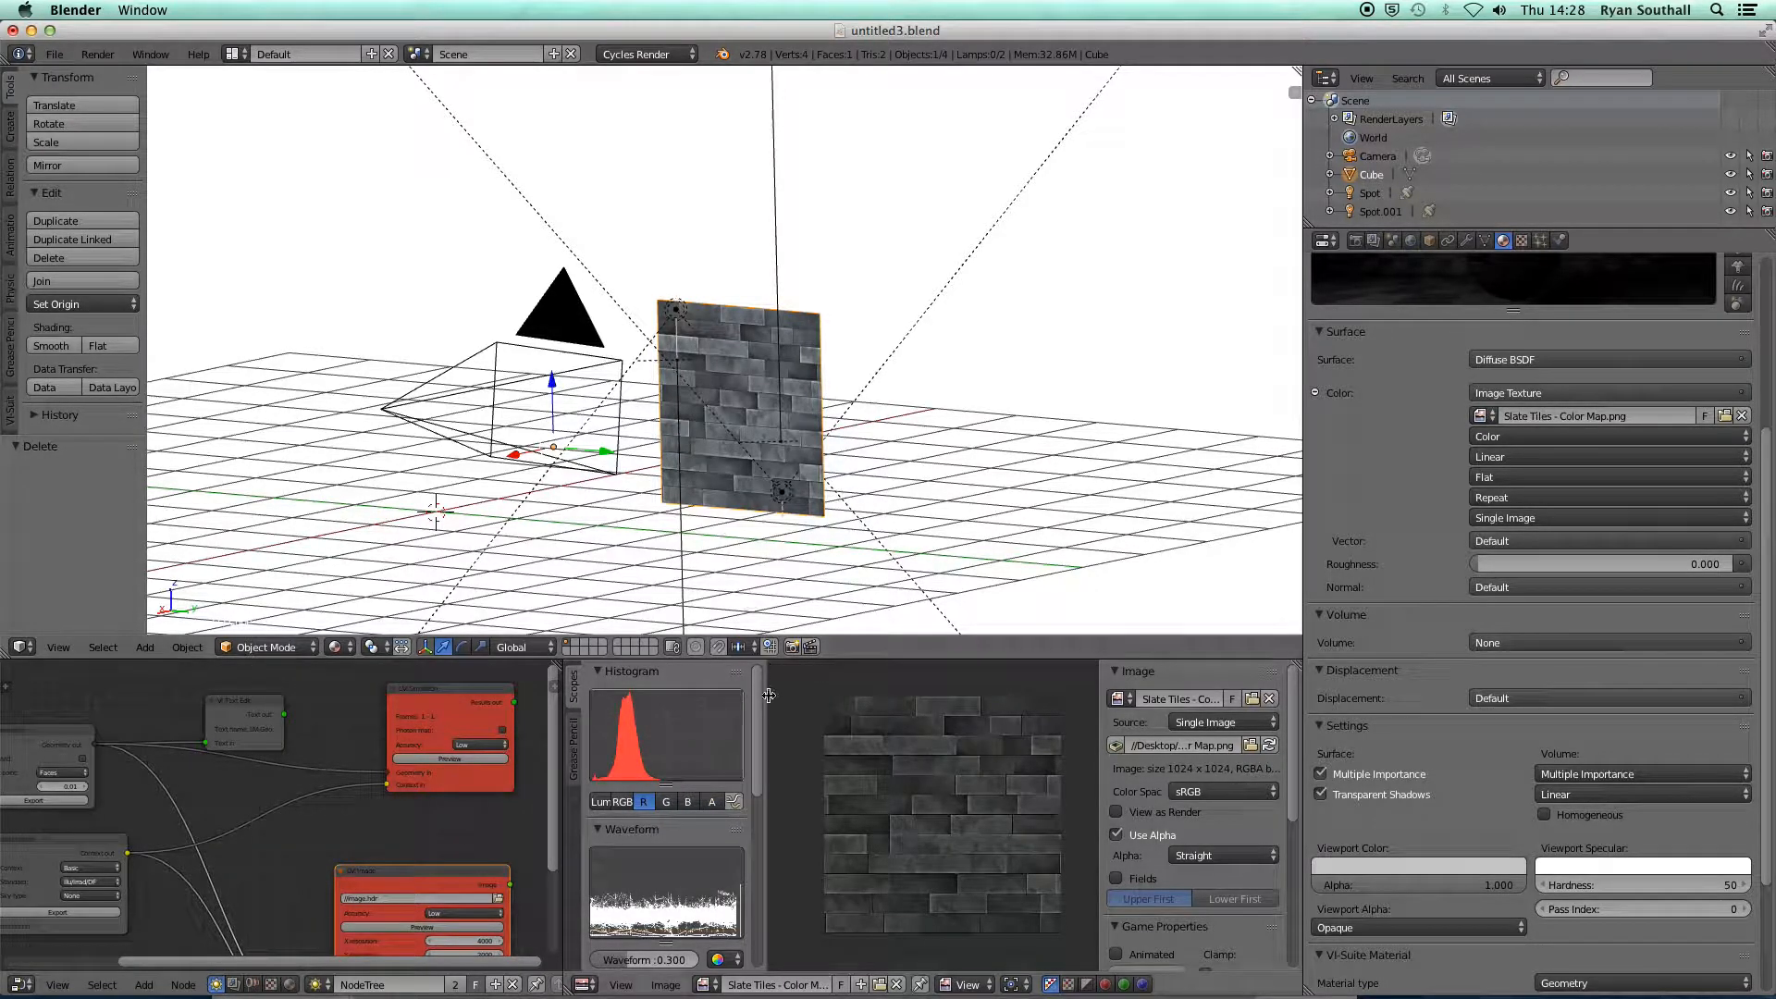
pyautogui.moveTo(760, 689); pyautogui.dragTo(566, 686)
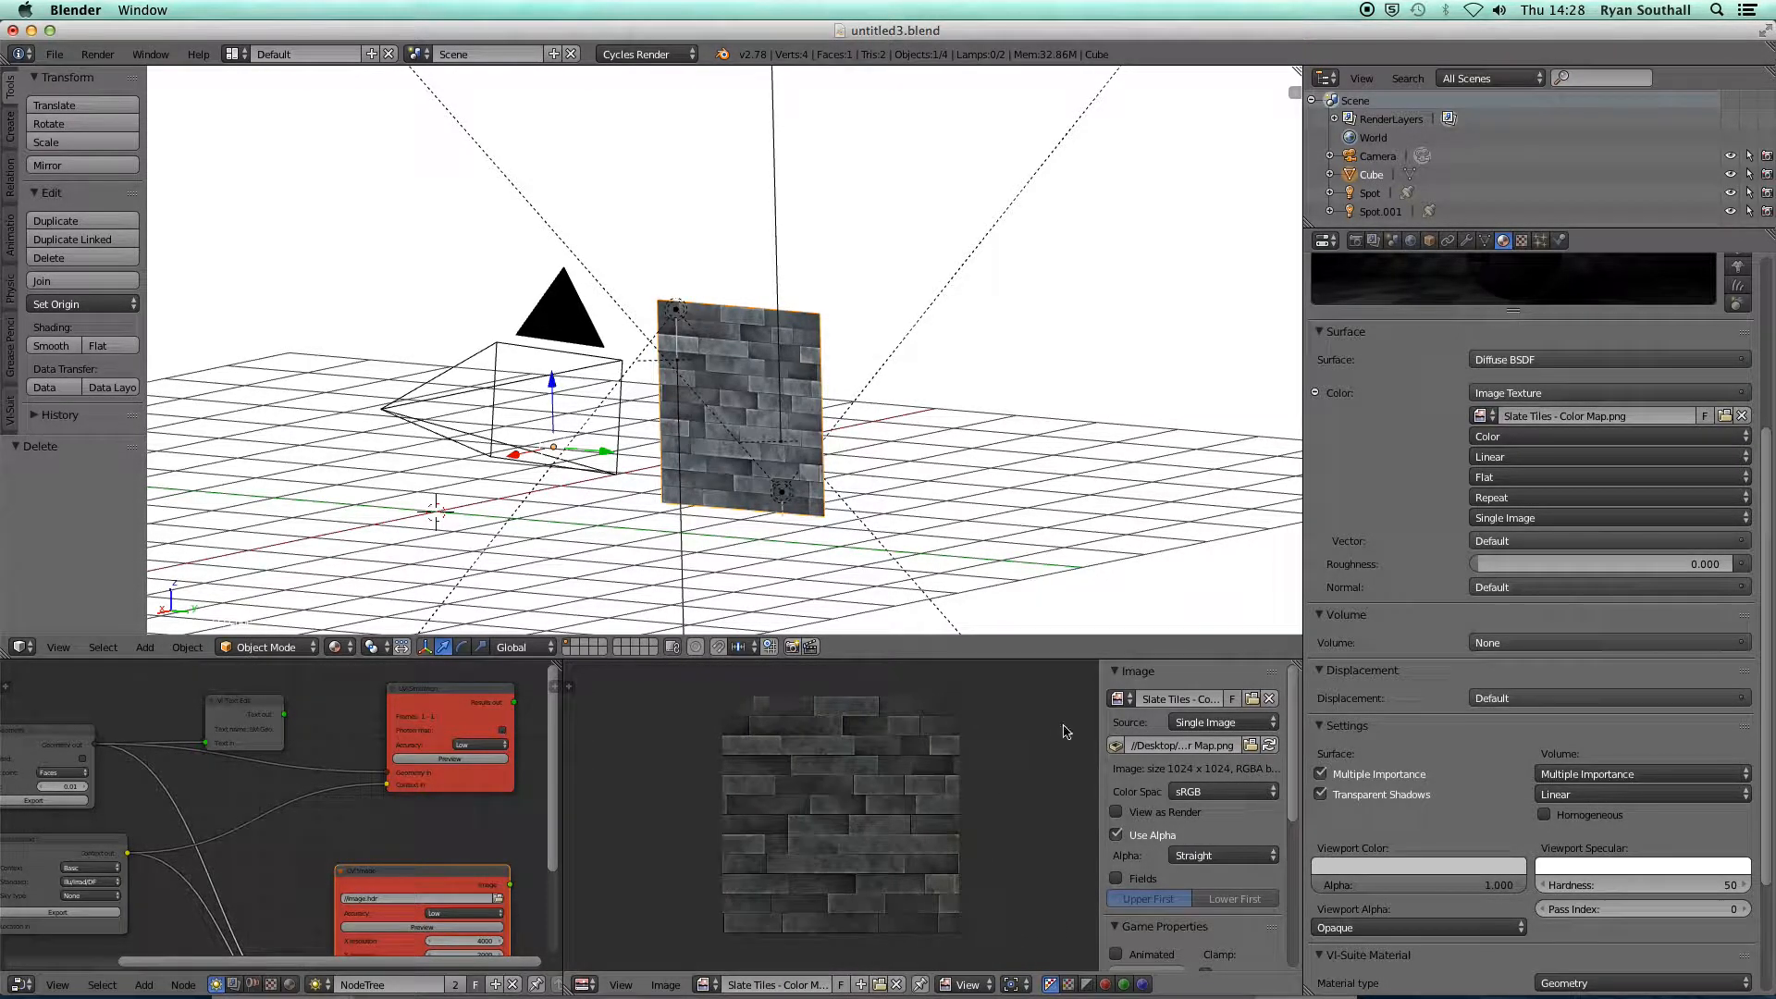
pyautogui.moveTo(1100, 709); pyautogui.dragTo(1291, 707)
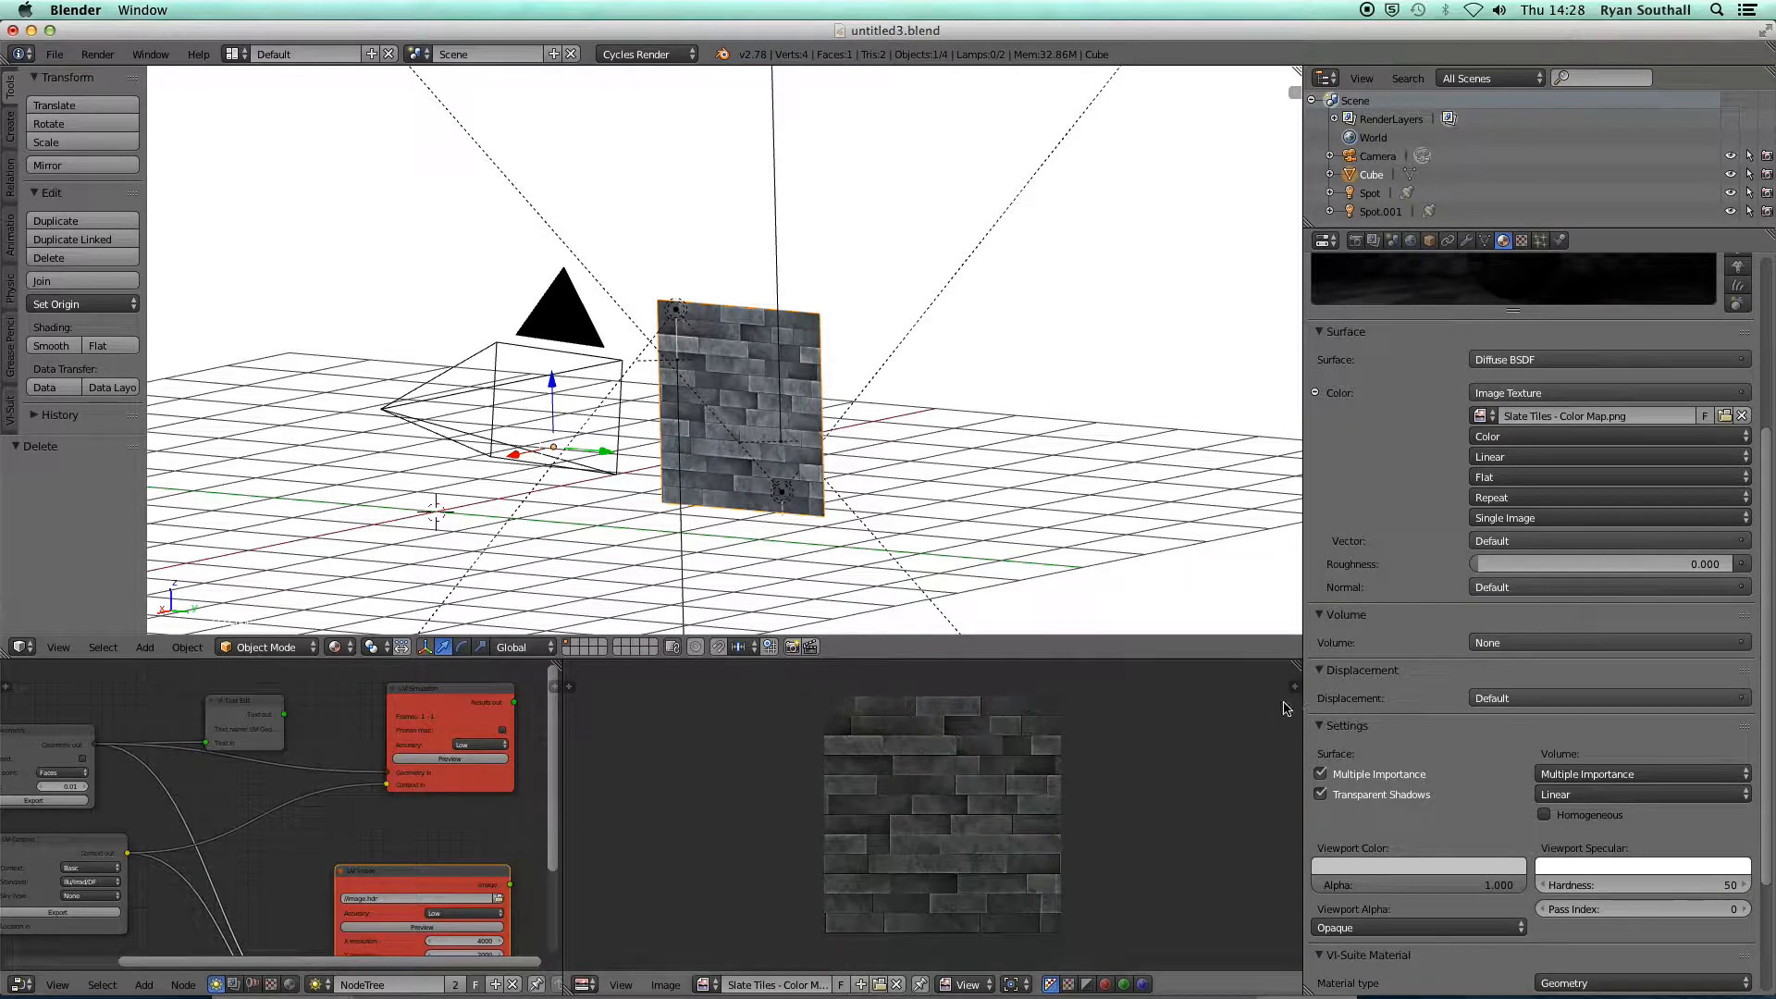
# Put the slate plane in Edit Mode and unwrap its face onto the color map image.
pyautogui.moveTo(757, 423); pyautogui.dragTo(925, 466, button='middle')
pyautogui.moveTo(660, 449); pyautogui.dragTo(743, 398, button='middle')
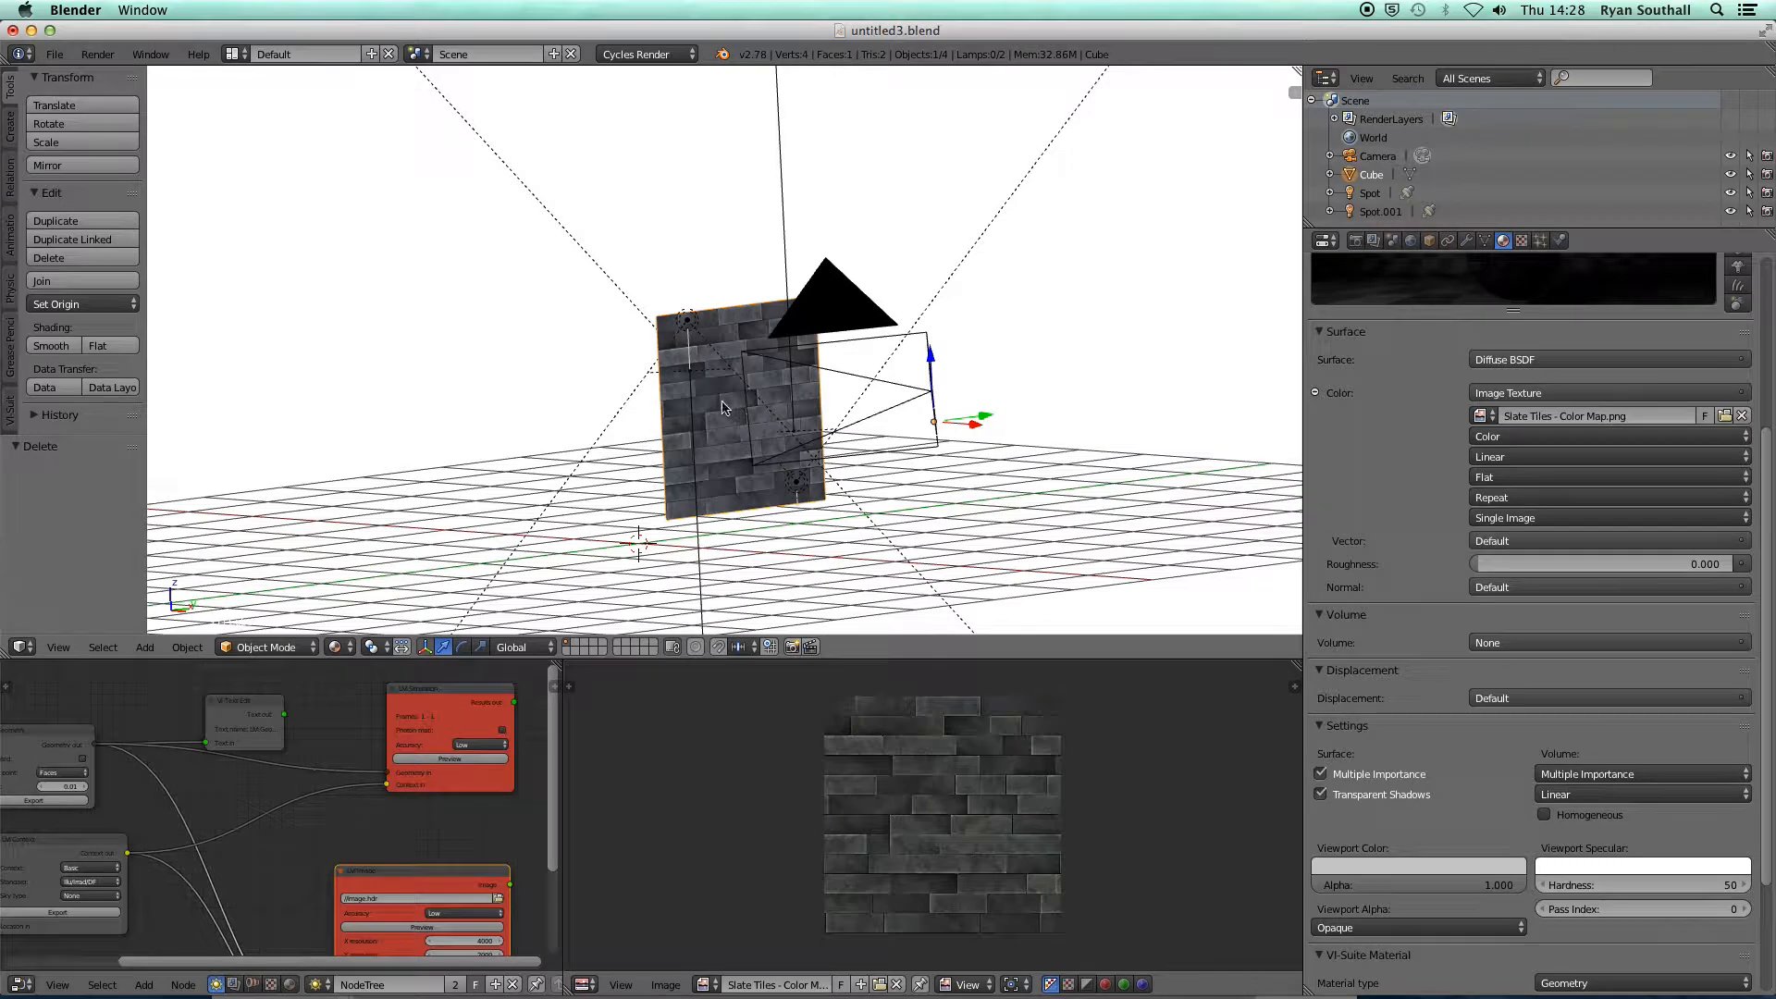
pyautogui.press('Tab')
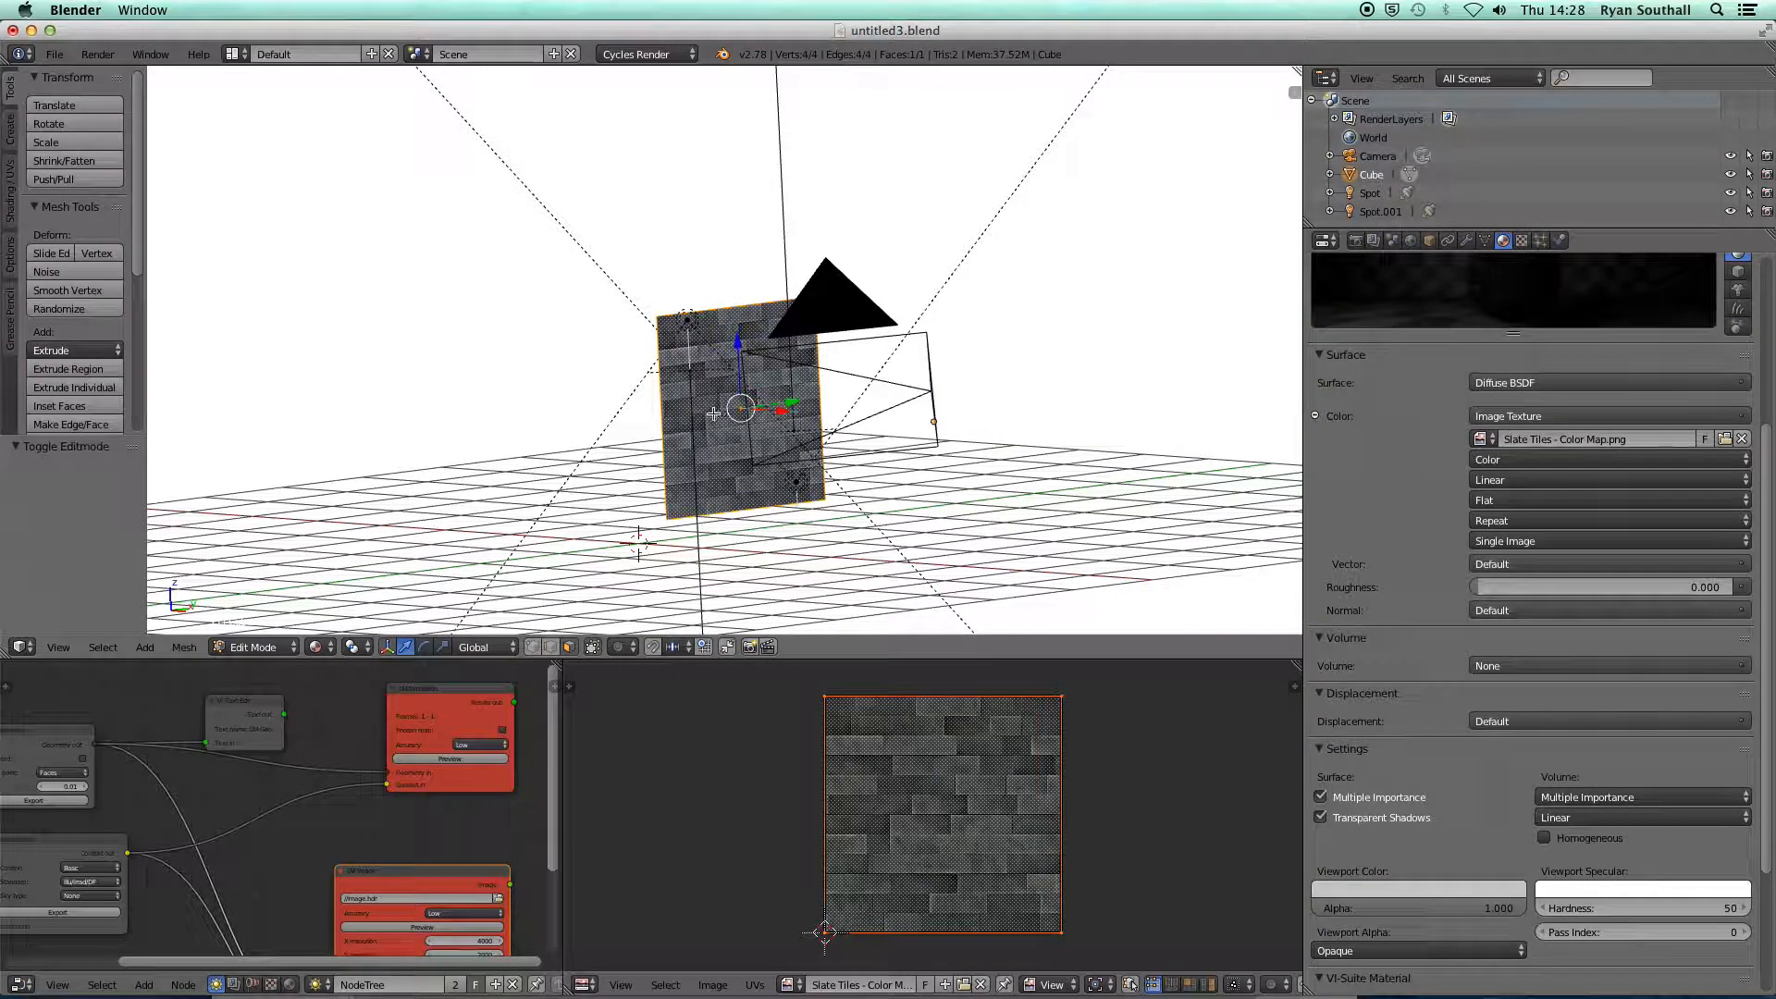
pyautogui.press('u')
pyautogui.click(683, 418)
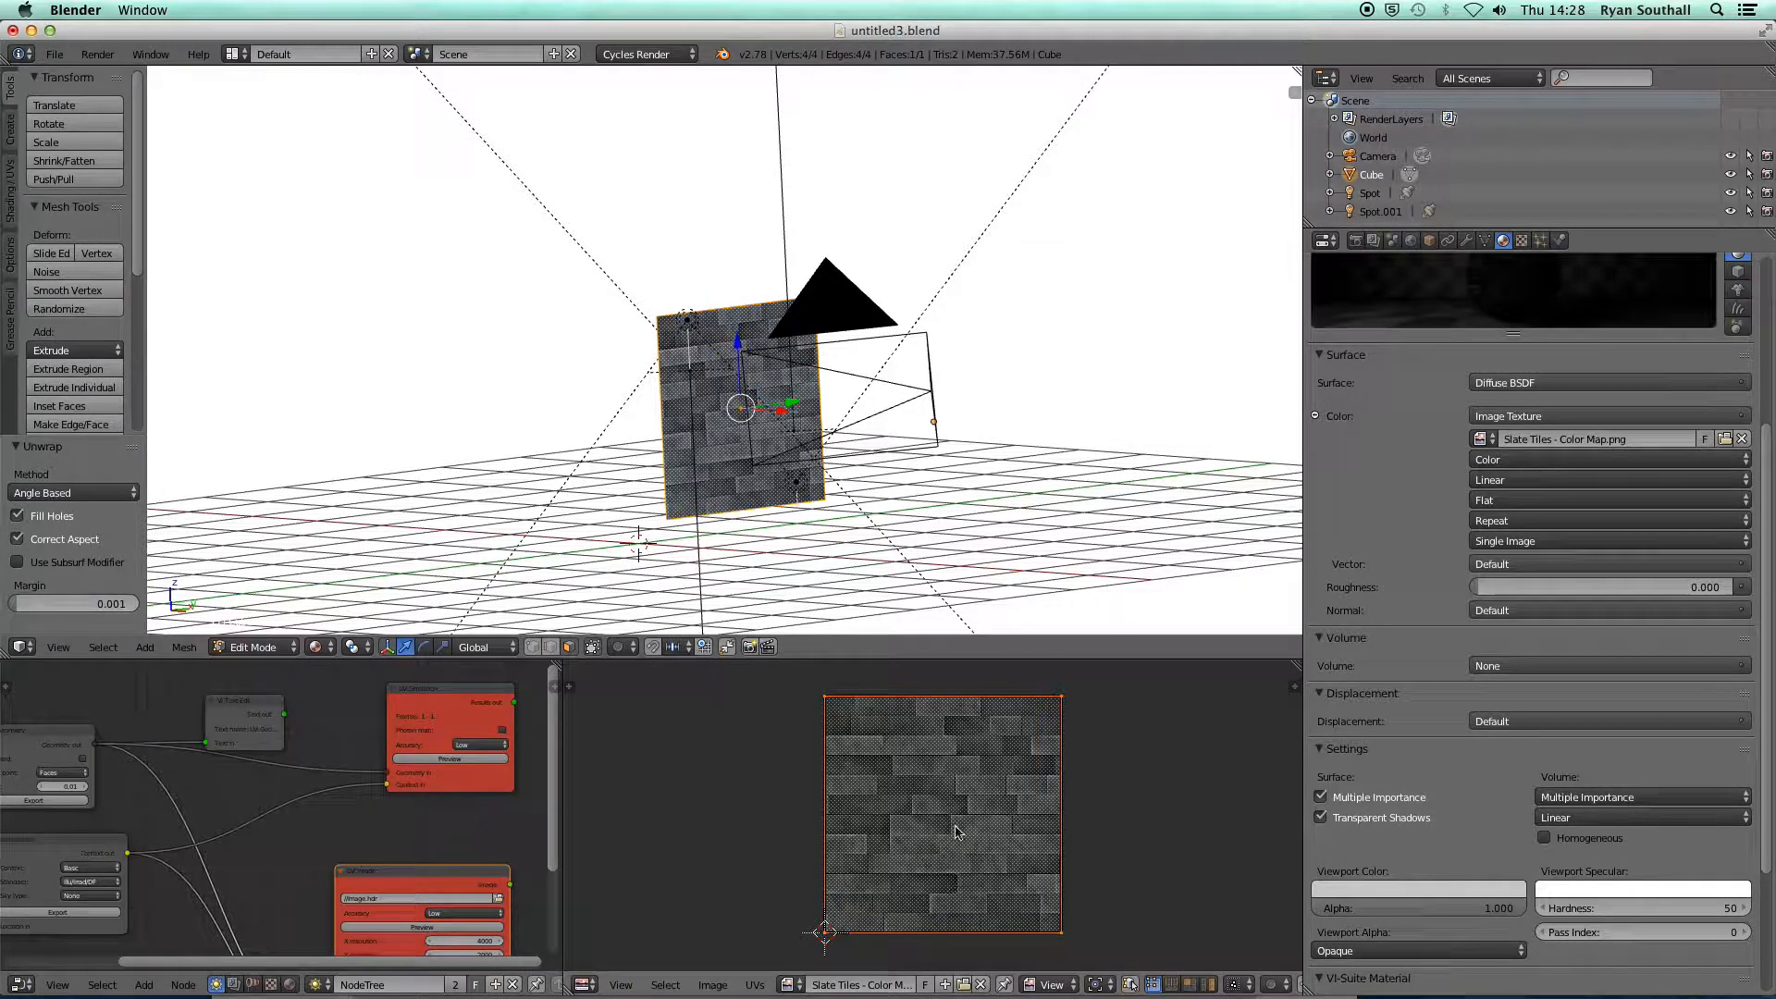
# Try shifting the plane's UV face sideways across the slate image, and undo the move.
pyautogui.press('g')
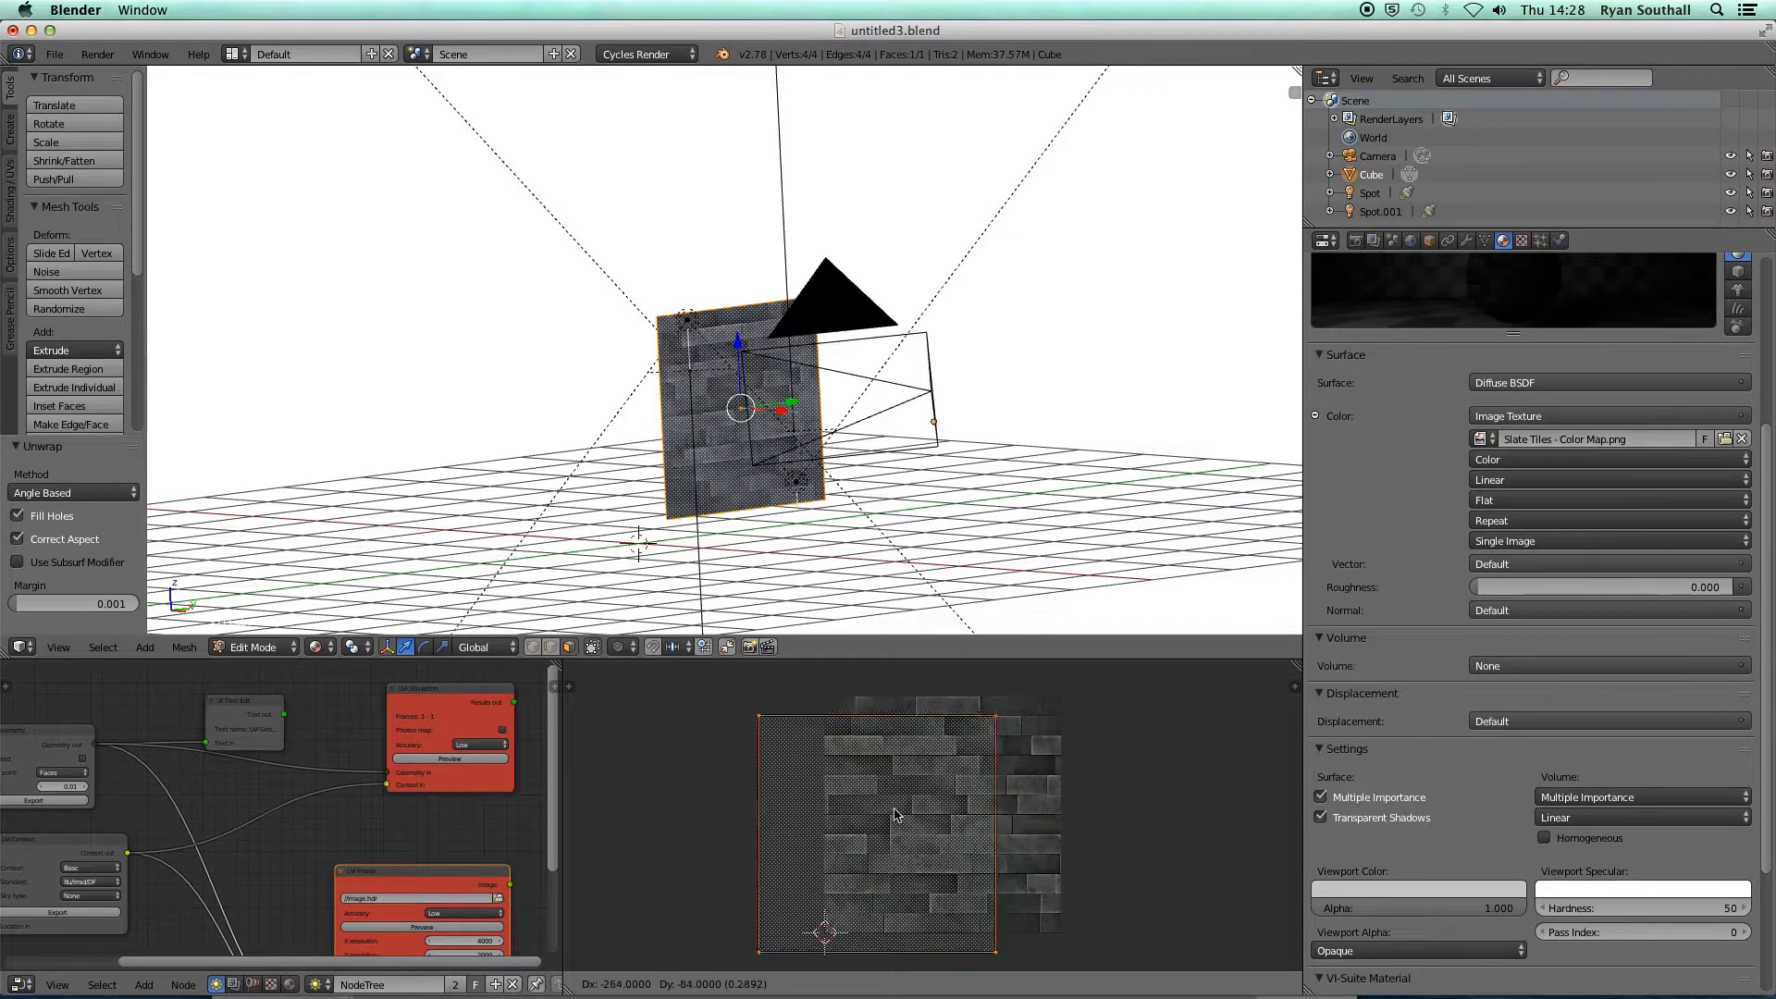
pyautogui.click(939, 820)
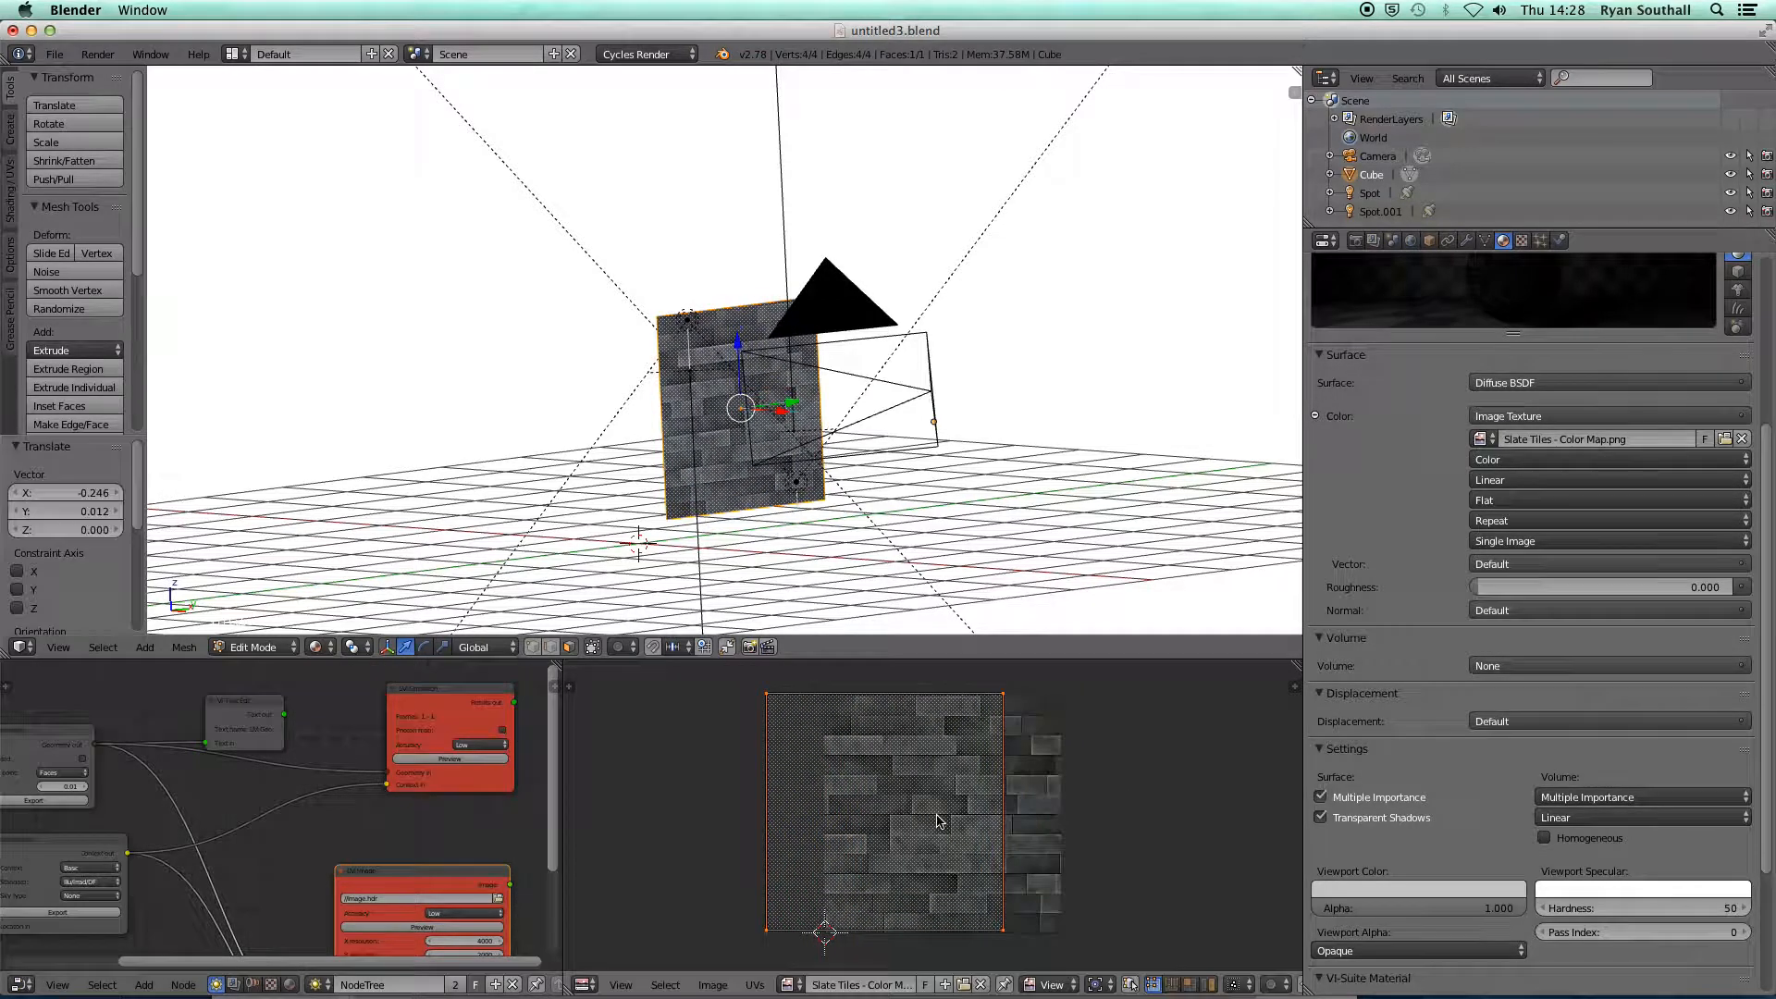
pyautogui.hotkey('ctrl', 'z')
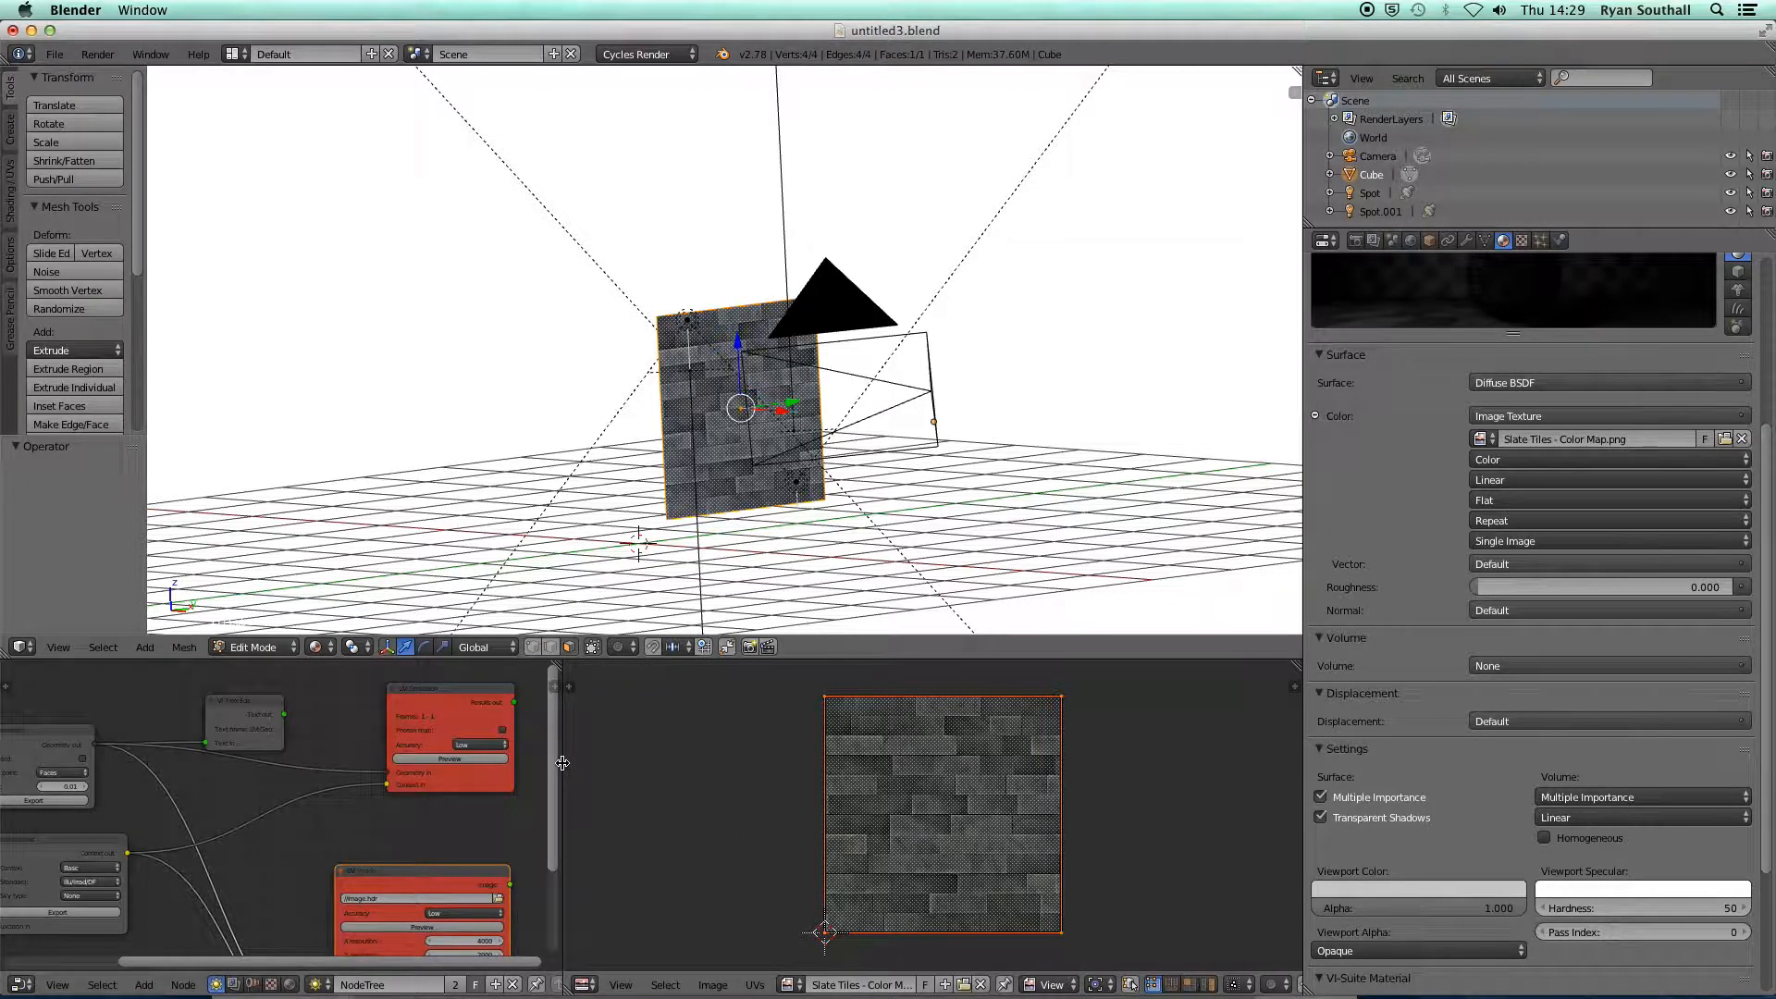
# Return the slate plane to Object Mode and inspect its texture up close in the 3D view.
pyautogui.moveTo(563, 762); pyautogui.dragTo(448, 763)
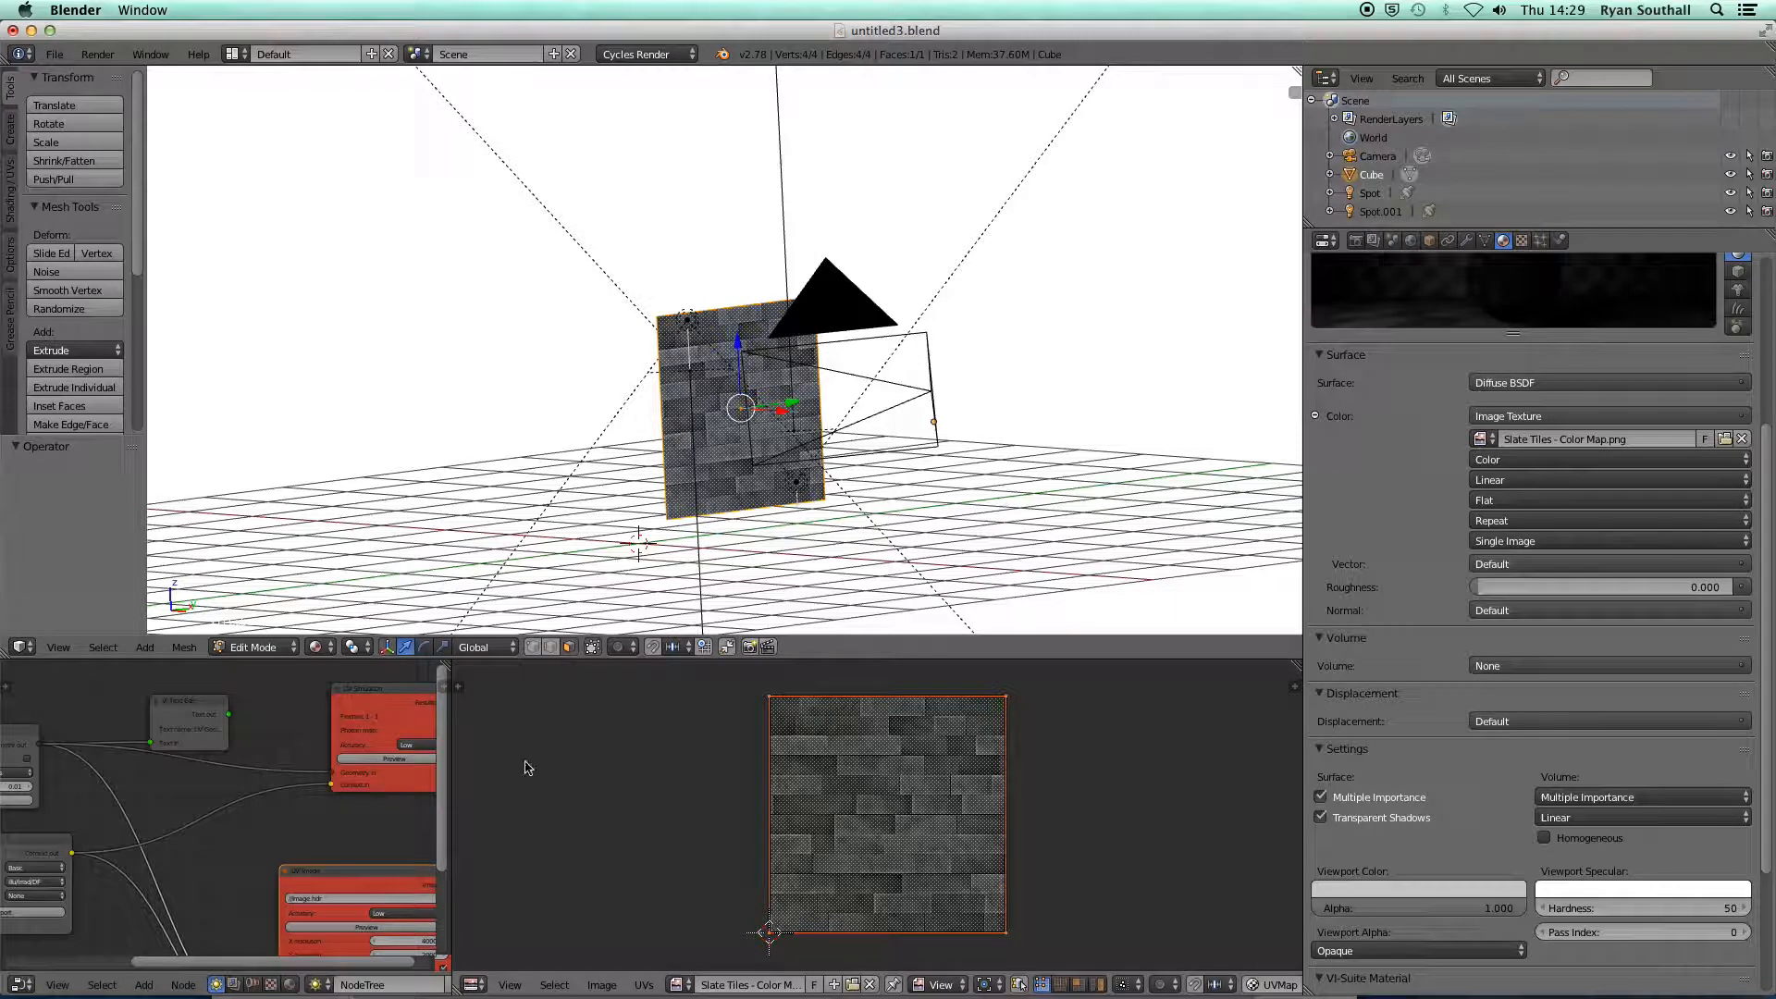
pyautogui.moveTo(448, 762); pyautogui.dragTo(344, 762)
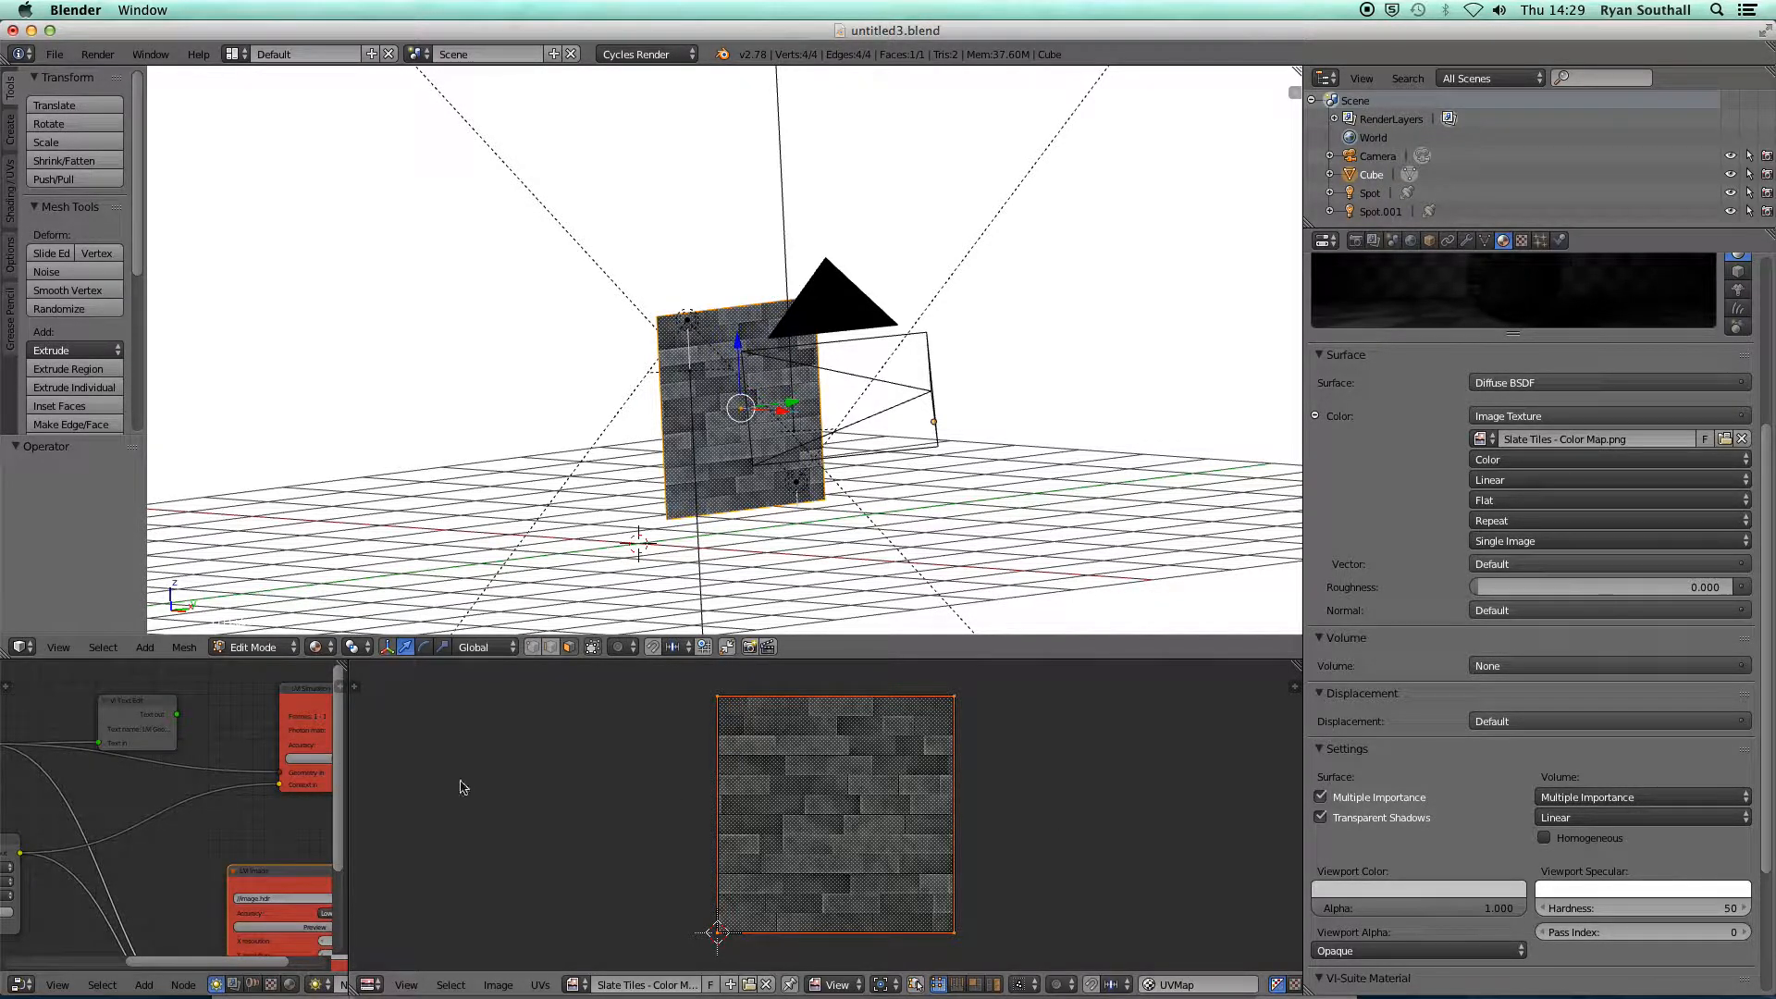
pyautogui.moveTo(349, 757); pyautogui.dragTo(578, 757)
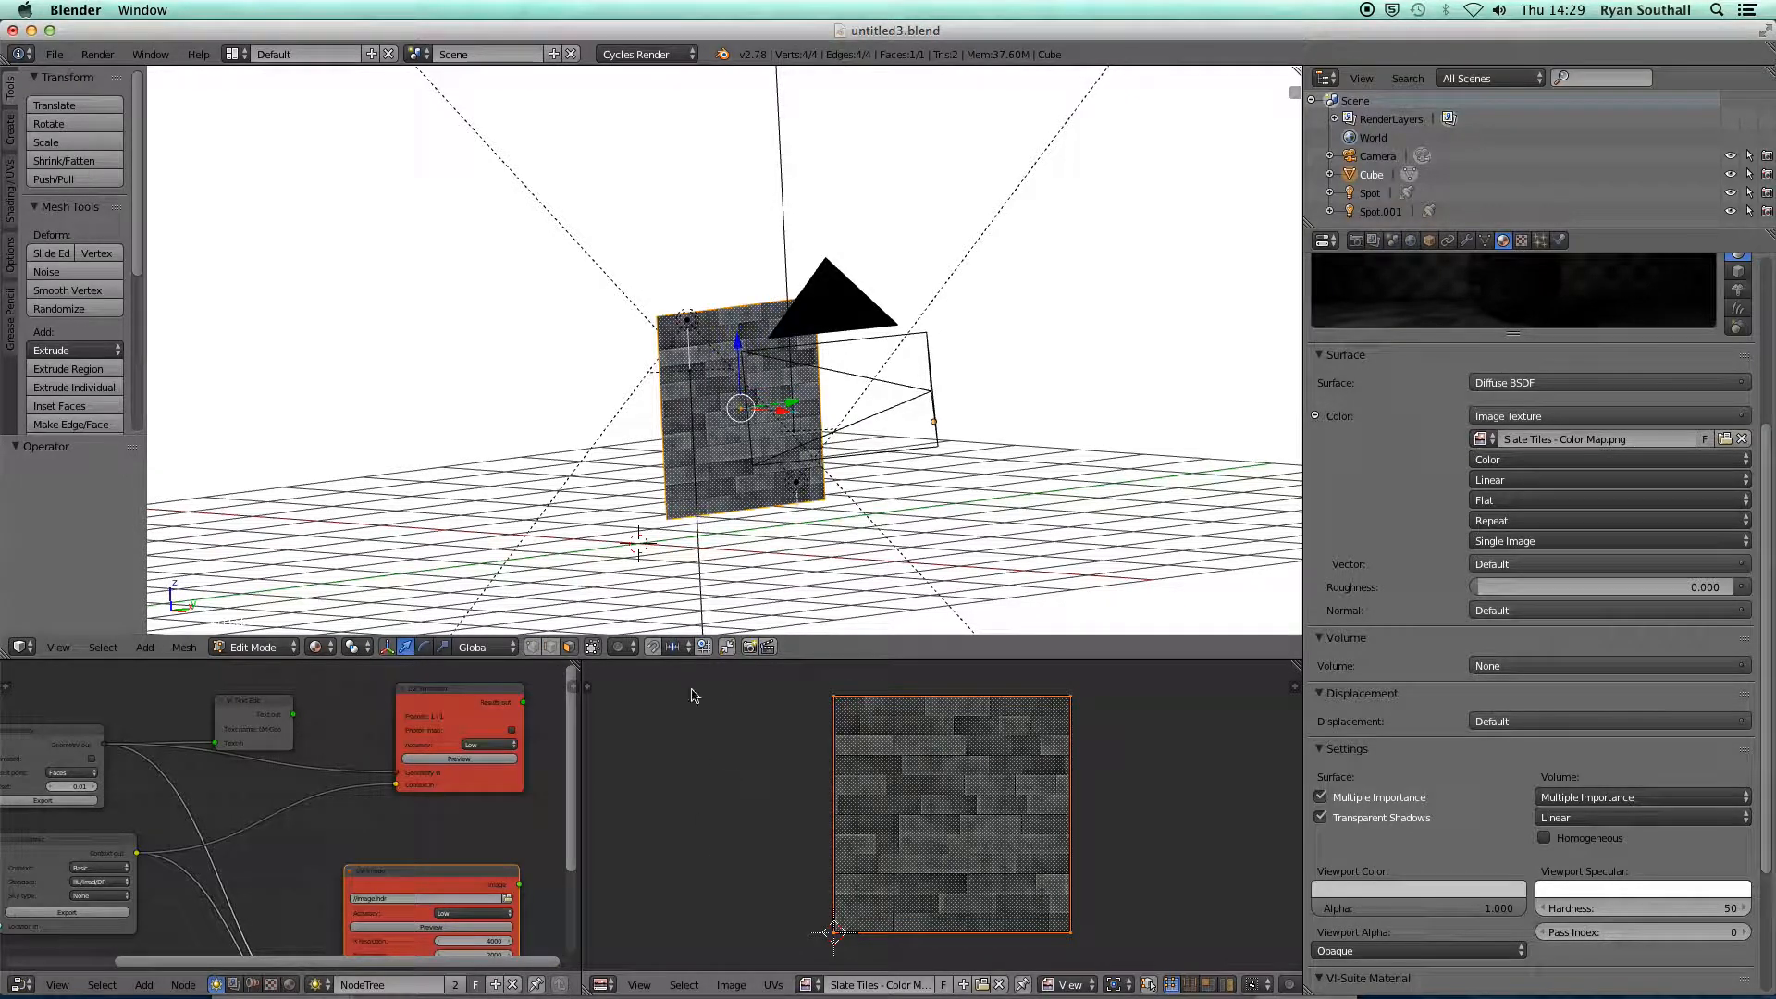
pyautogui.press('Tab')
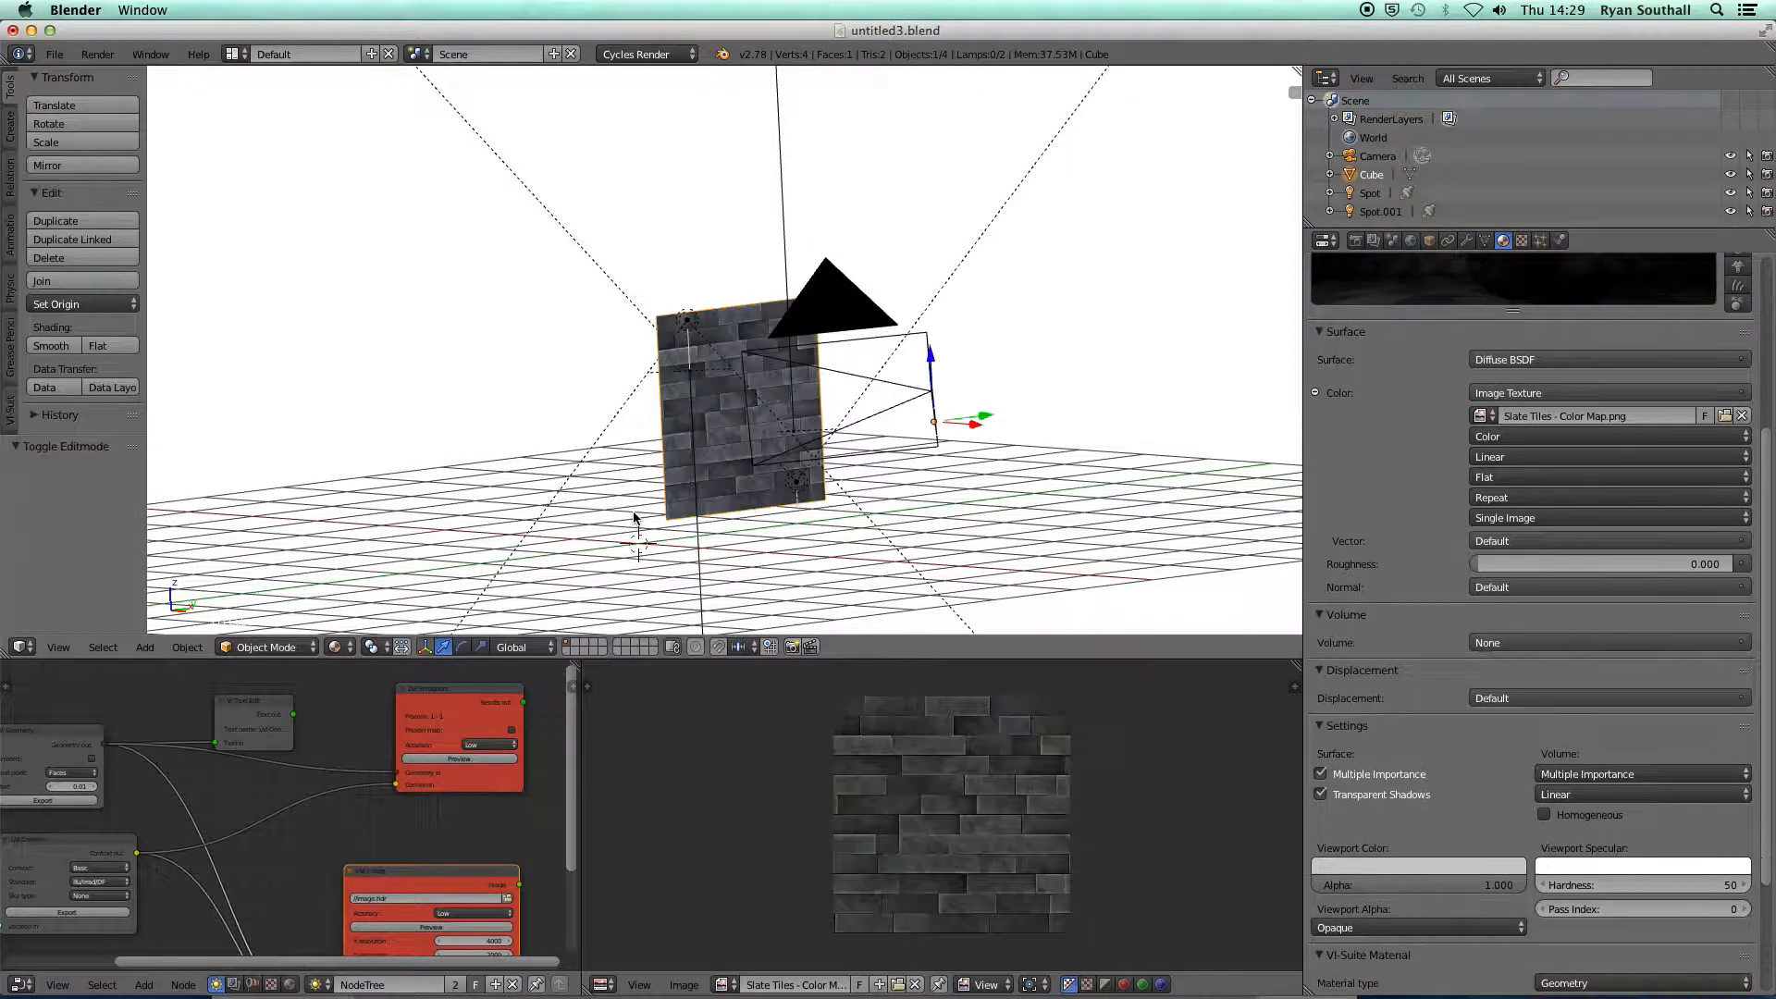
pyautogui.click(337, 647)
pyautogui.moveTo(872, 550); pyautogui.dragTo(807, 464, button='middle')
pyautogui.scroll(-3, 745, 407)
pyautogui.scroll(7, 749, 435)
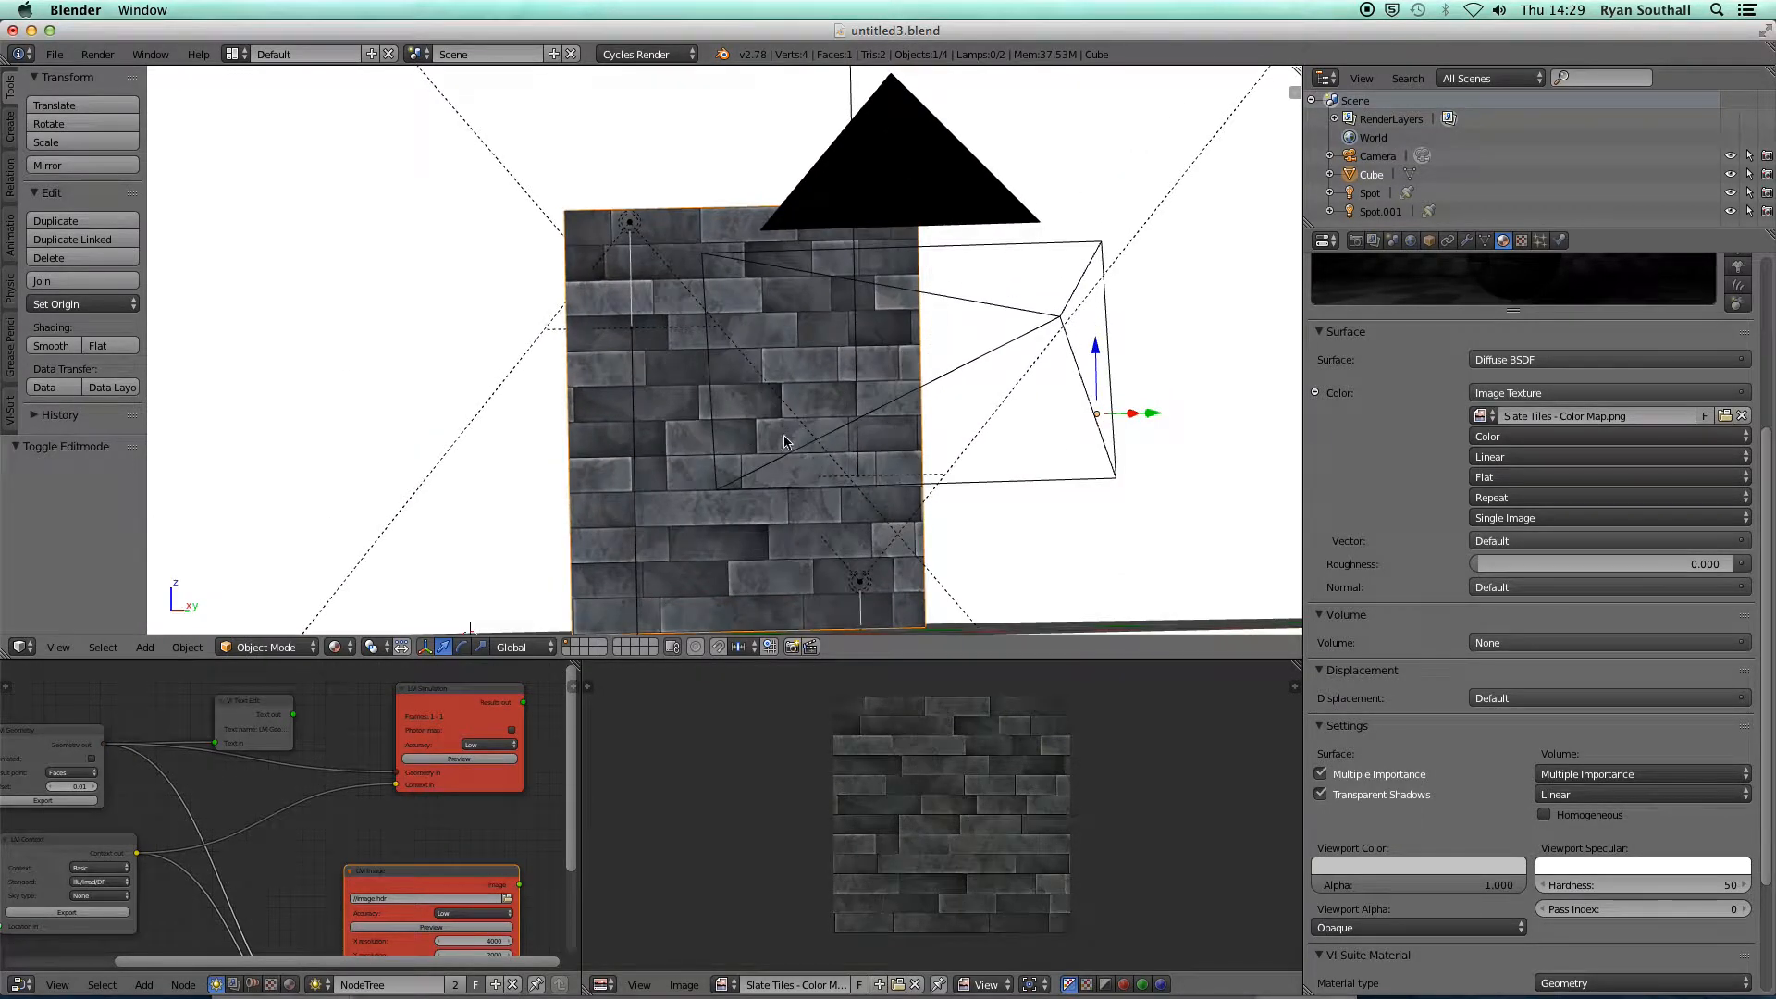
pyautogui.moveTo(785, 432); pyautogui.dragTo(731, 314, button='middle')
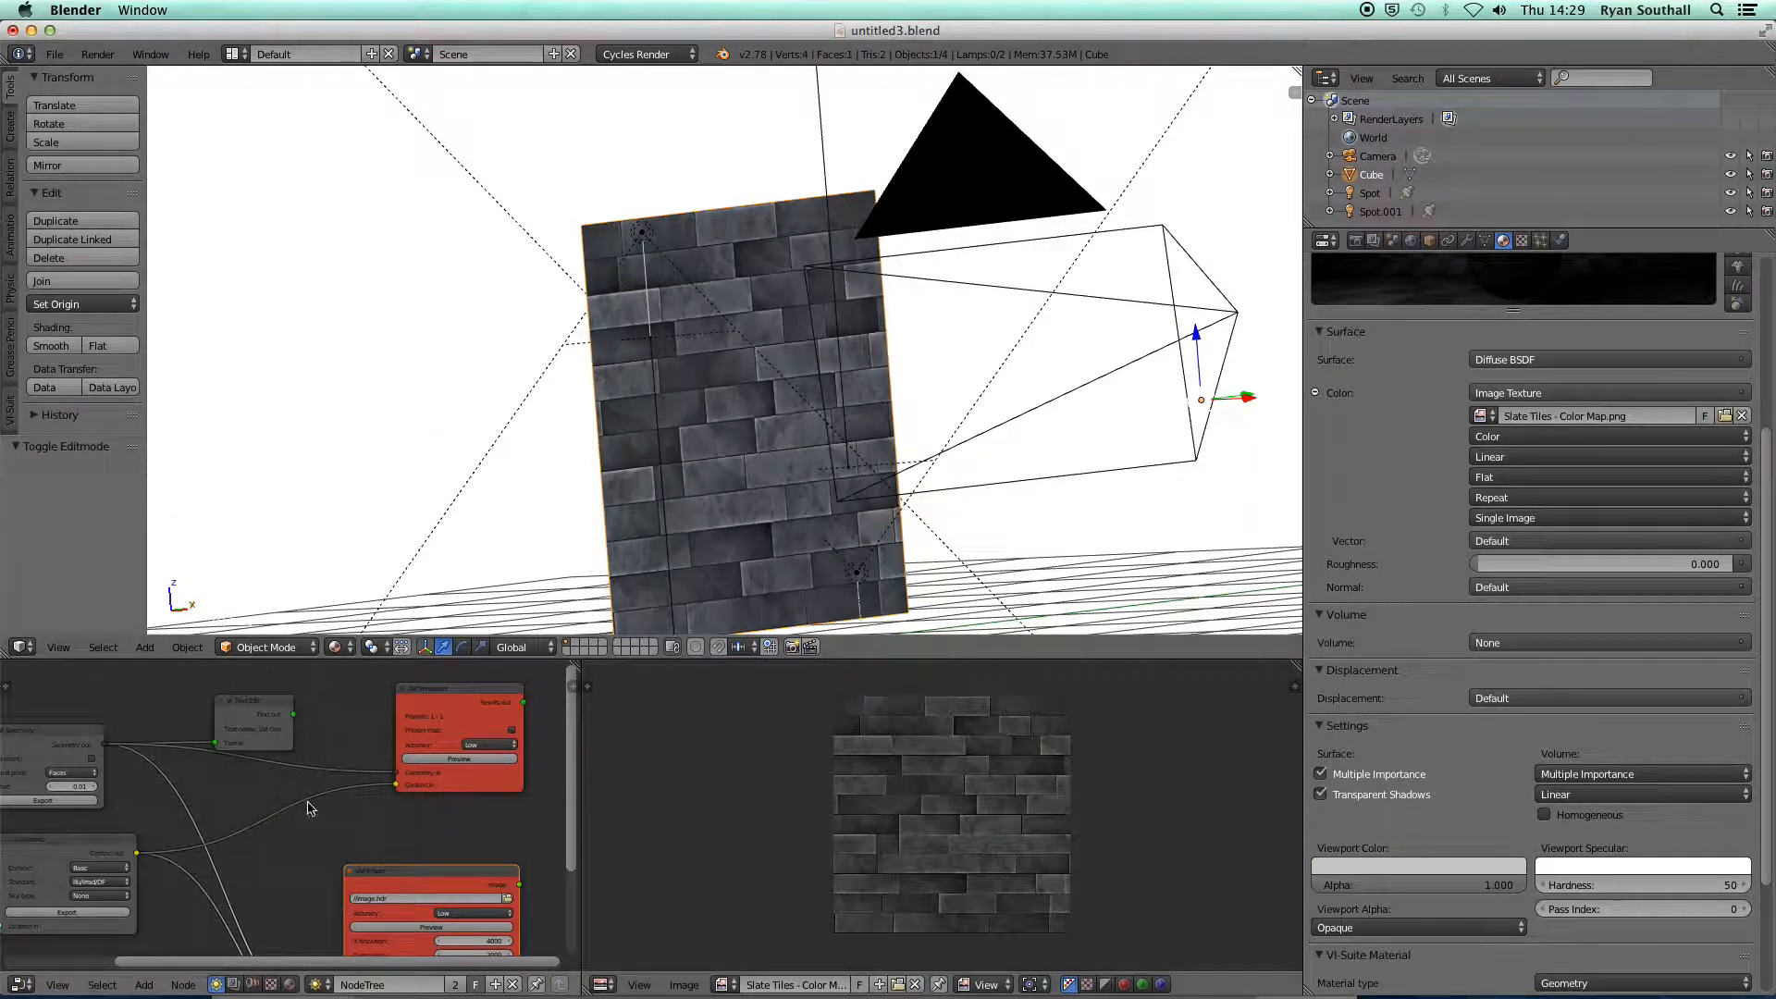
# Maximize the VI-Suite node editor and move the VI Text Edit node above the links between LiVi Geometry and LiVi Simulation.
pyautogui.hotkey('ctrl', 'Up')
pyautogui.scroll(2, 603, 634)
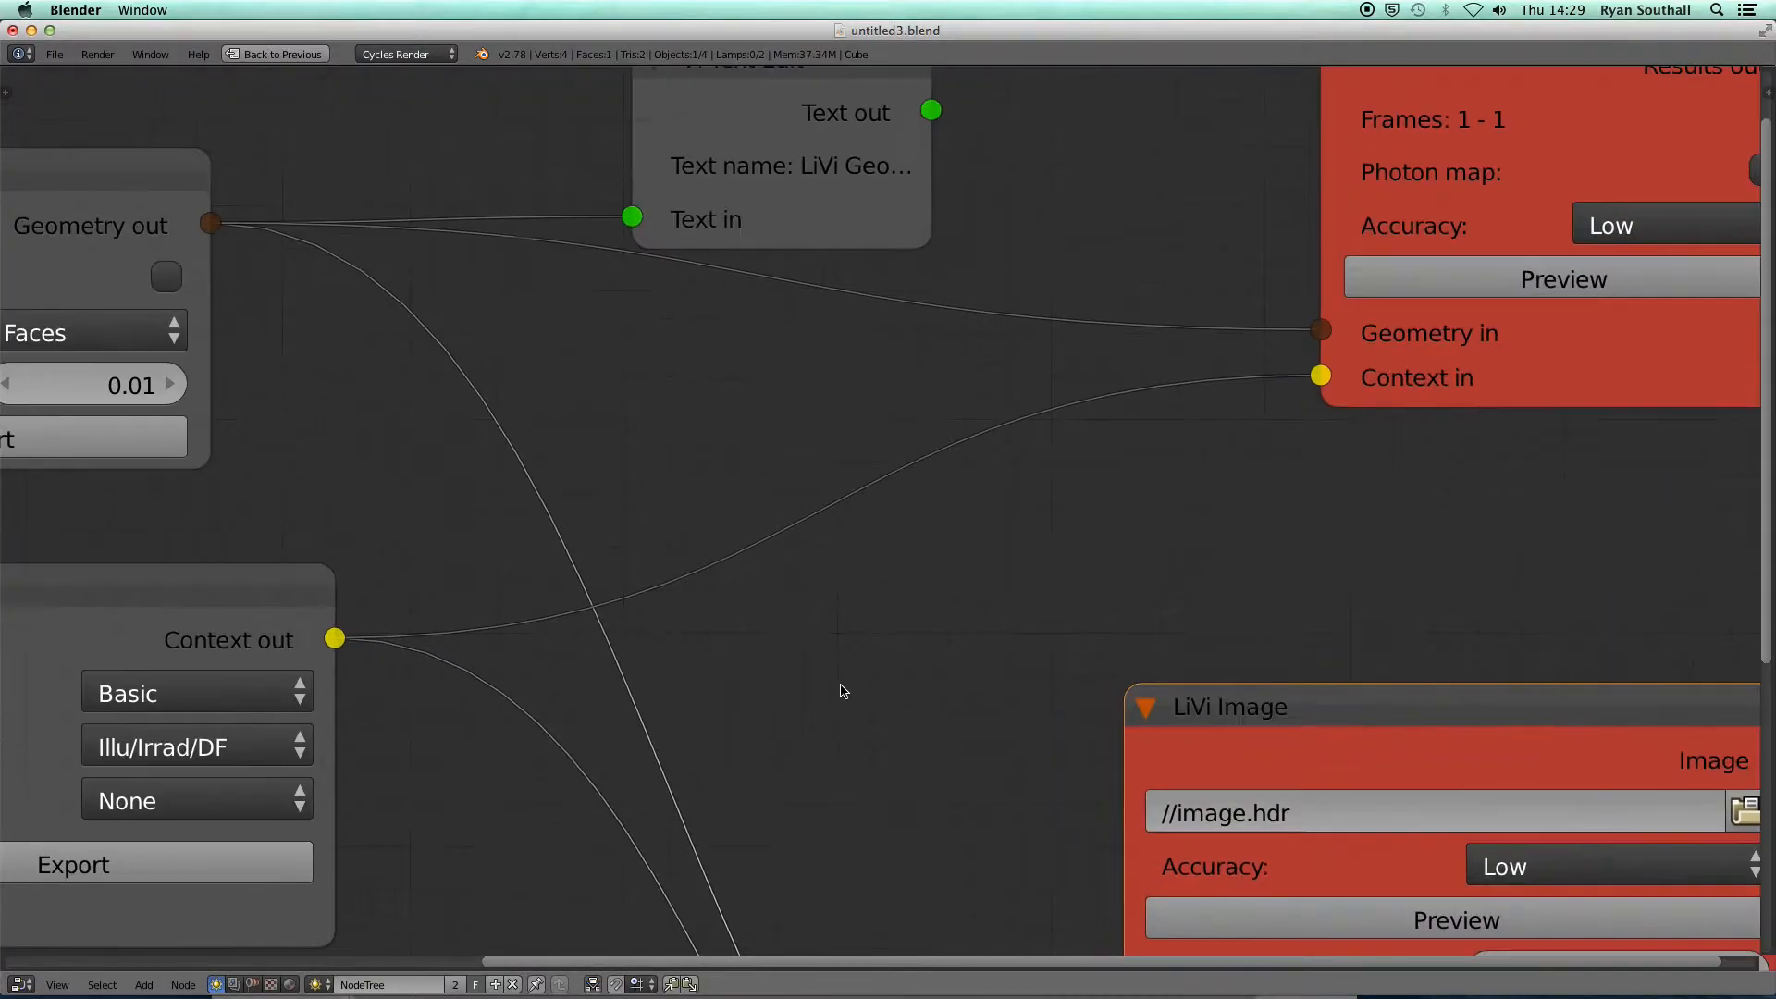
pyautogui.scroll(-3, 841, 690)
pyautogui.scroll(-1, 841, 691)
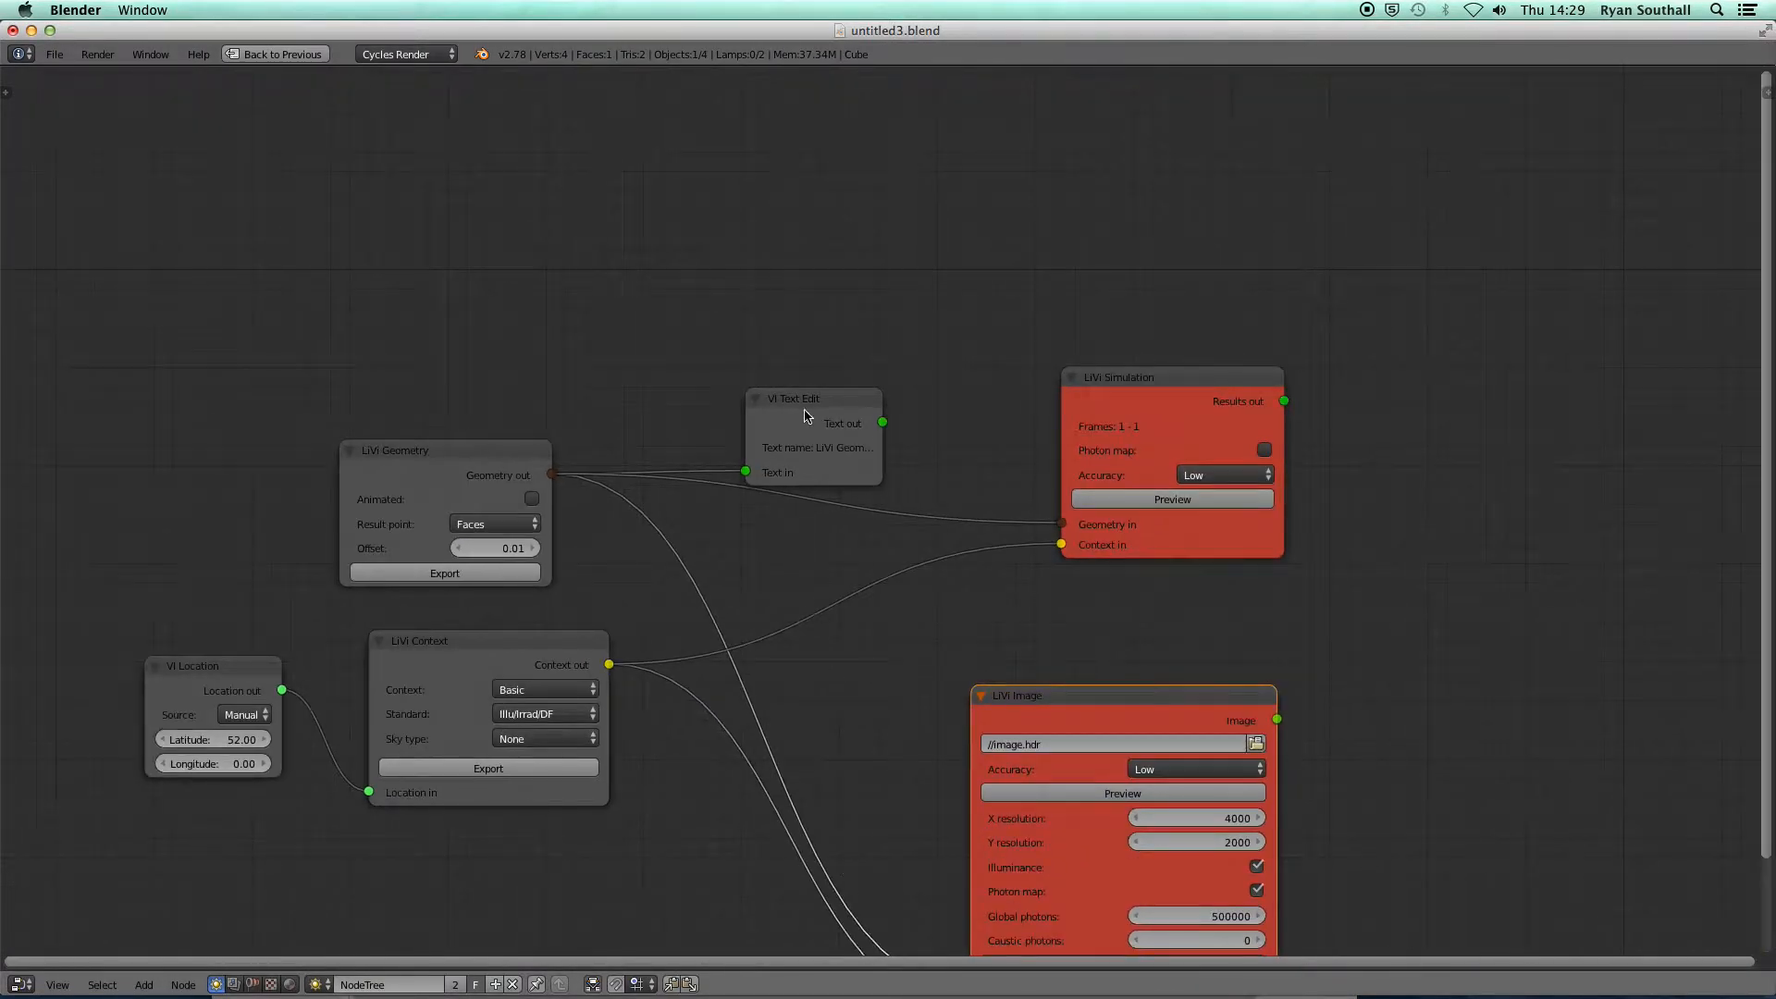
pyautogui.moveTo(805, 407); pyautogui.dragTo(751, 285)
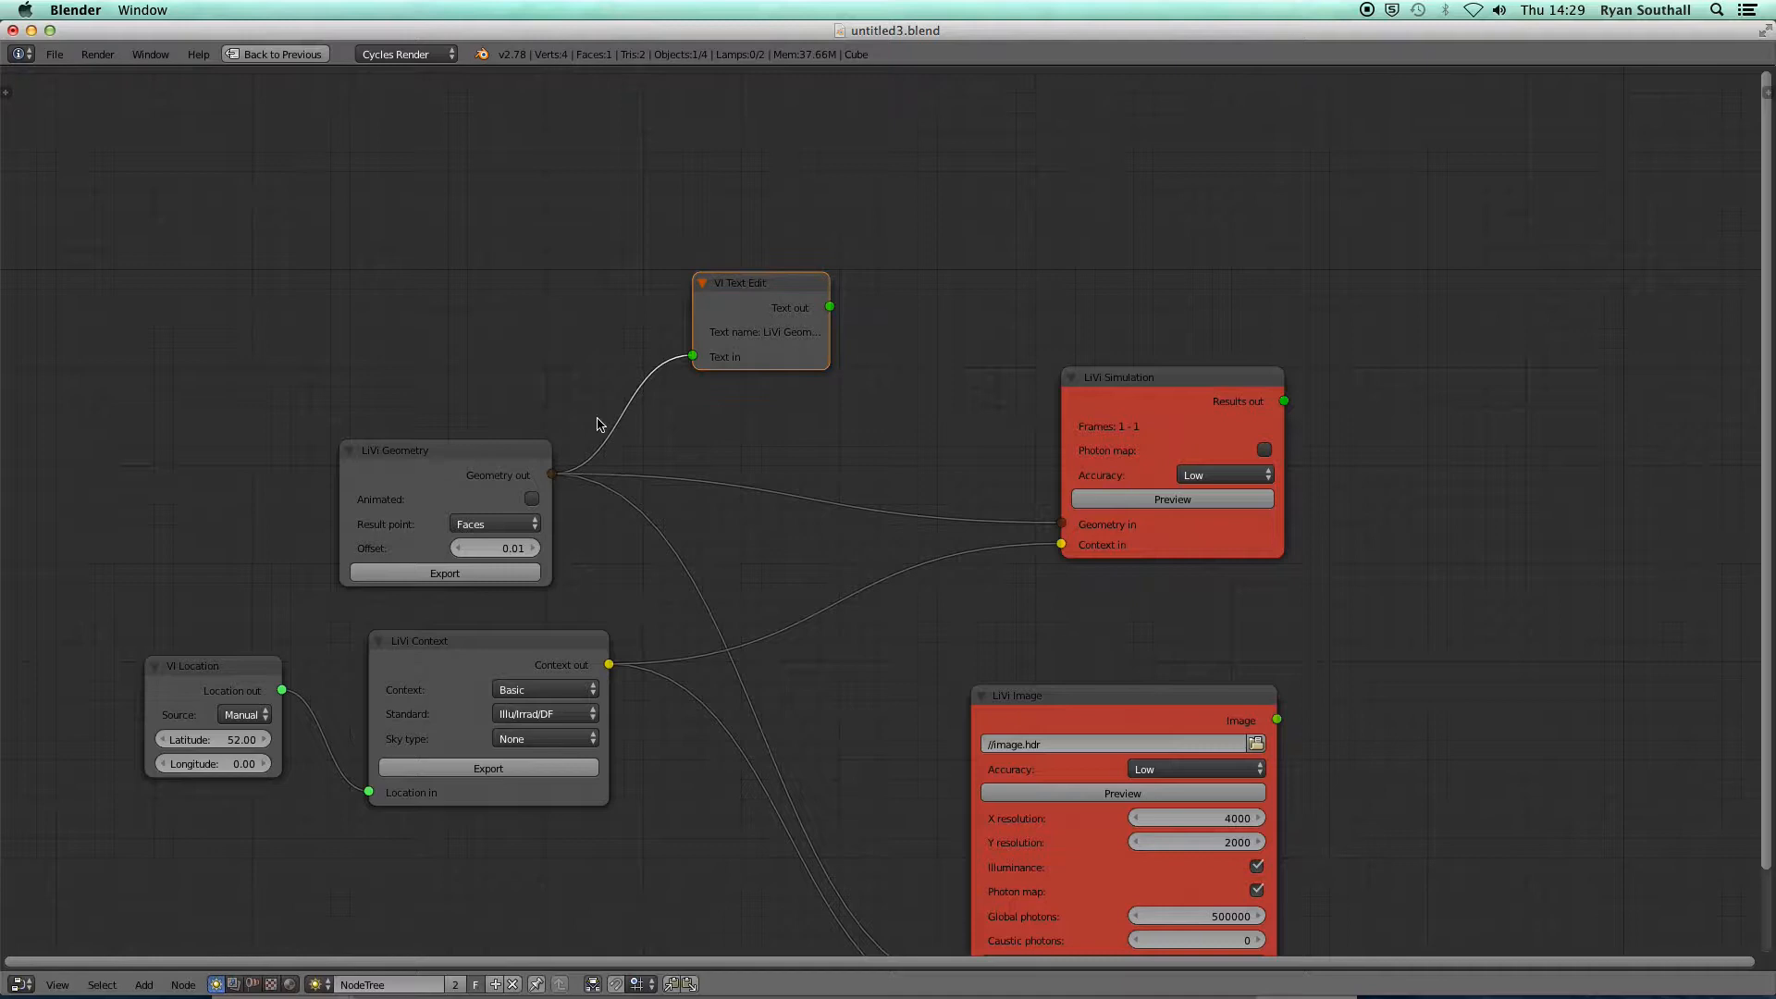
# Export the LiVi Geometry node, preview the LiVi Simulation of the spot-lit wall, and quit the preview.
pyautogui.click(431, 572)
pyautogui.click(1173, 499)
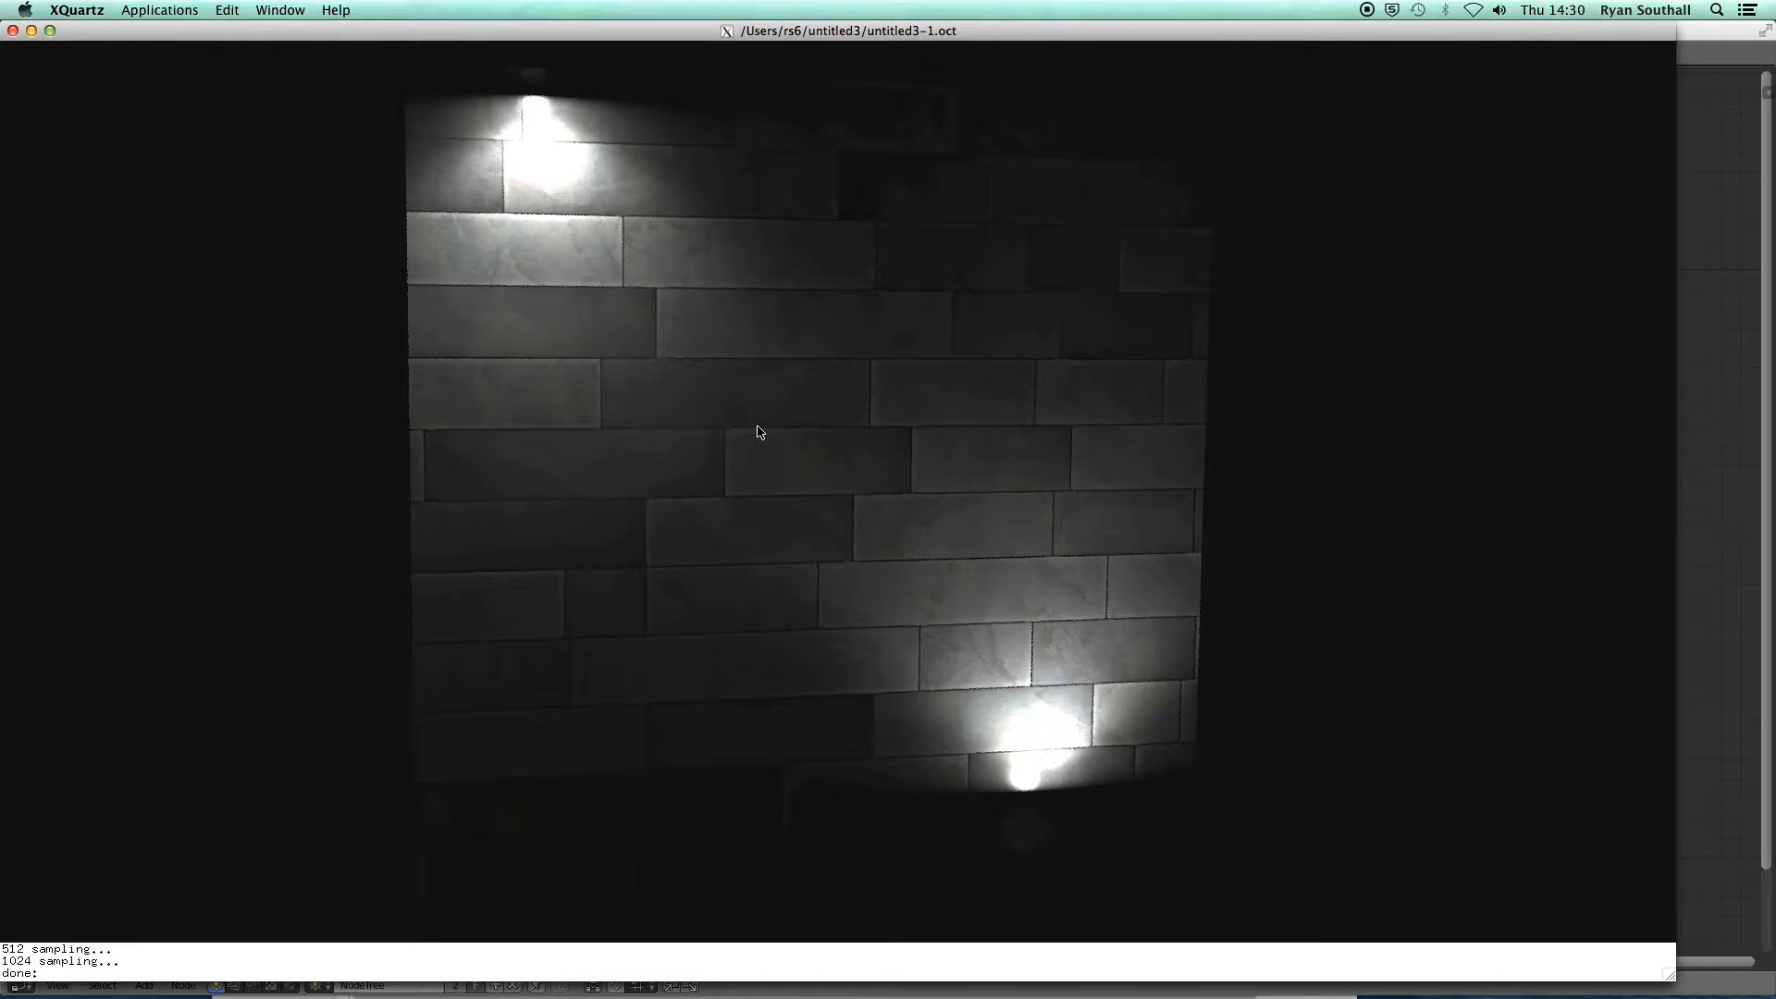
pyautogui.write('q')
pyautogui.press('Return')
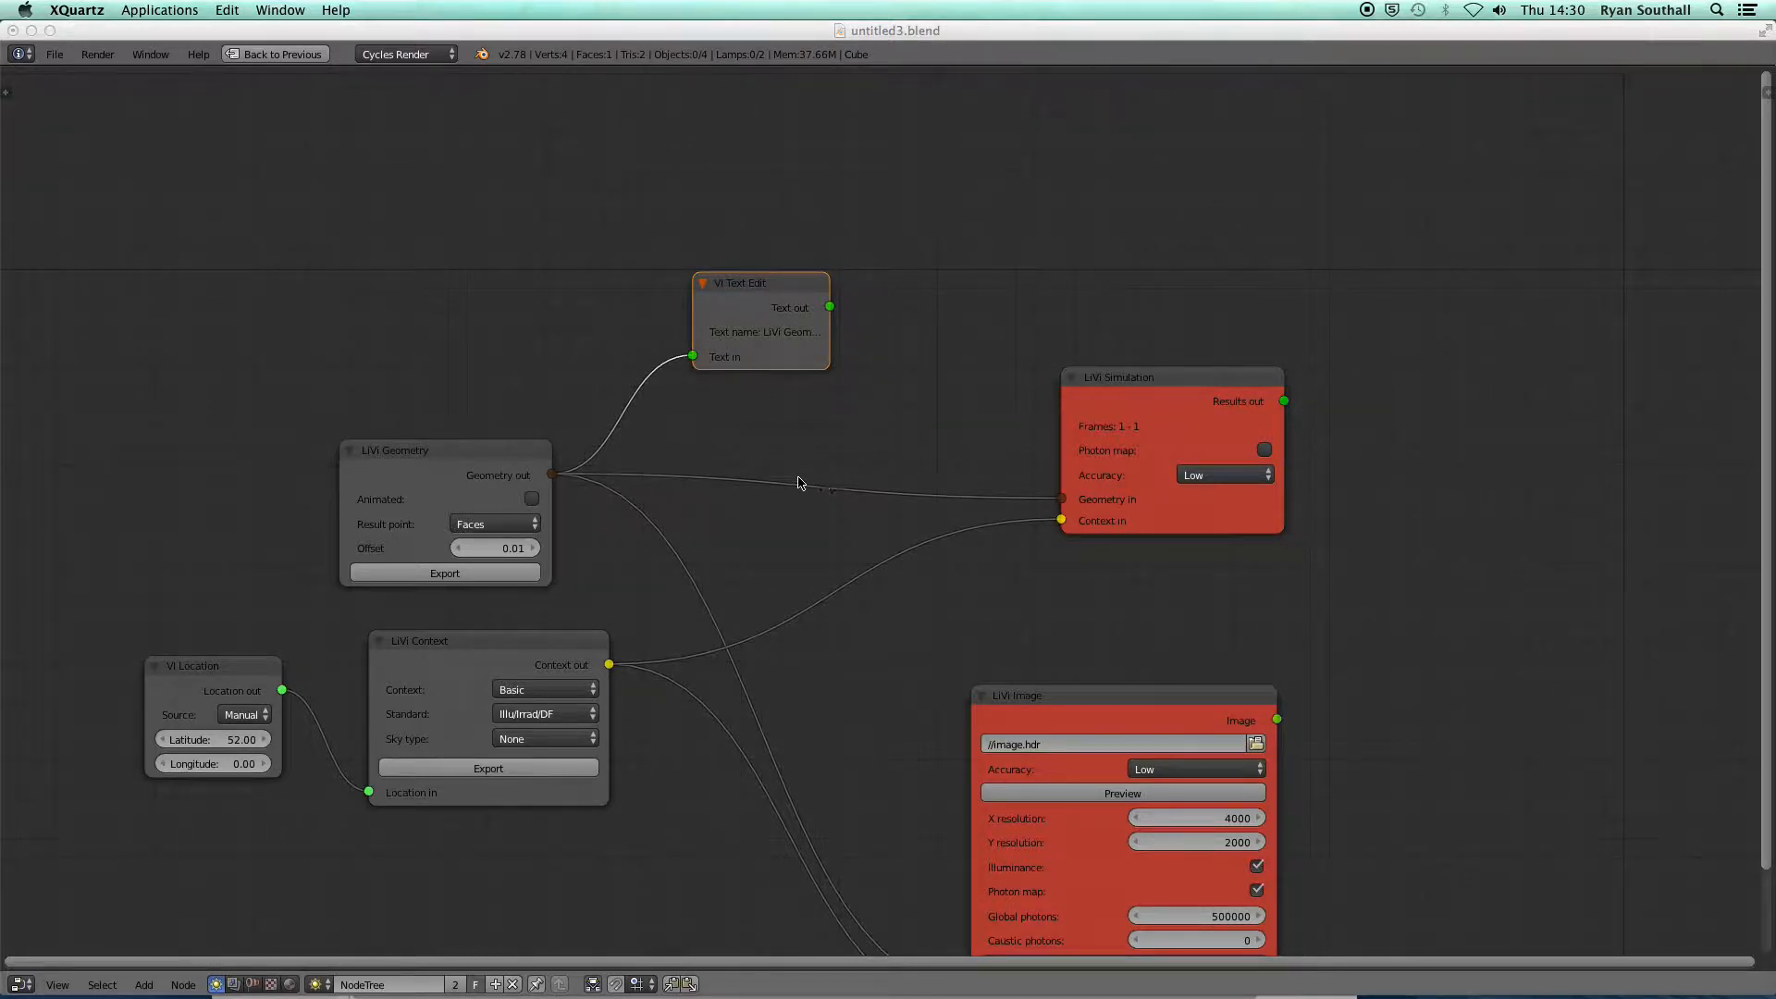
# Restore the multi-editor layout and switch to Safari.
pyautogui.click(733, 519)
pyautogui.click(293, 55)
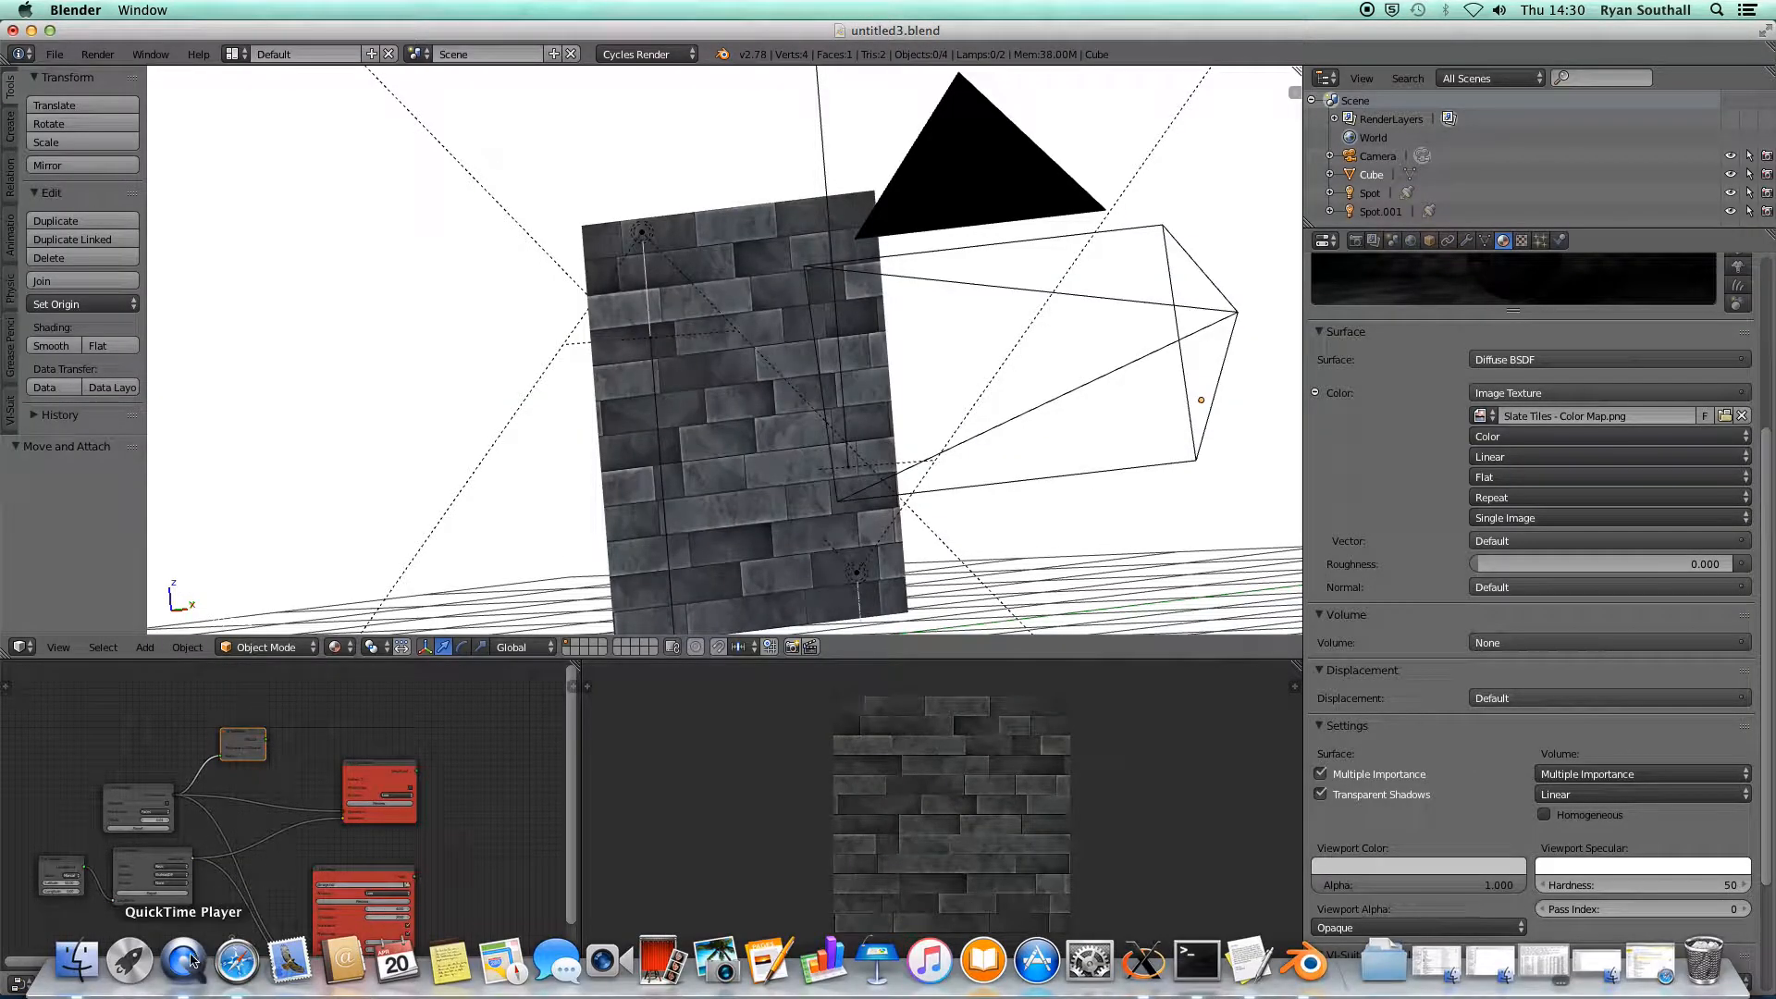
pyautogui.click(237, 962)
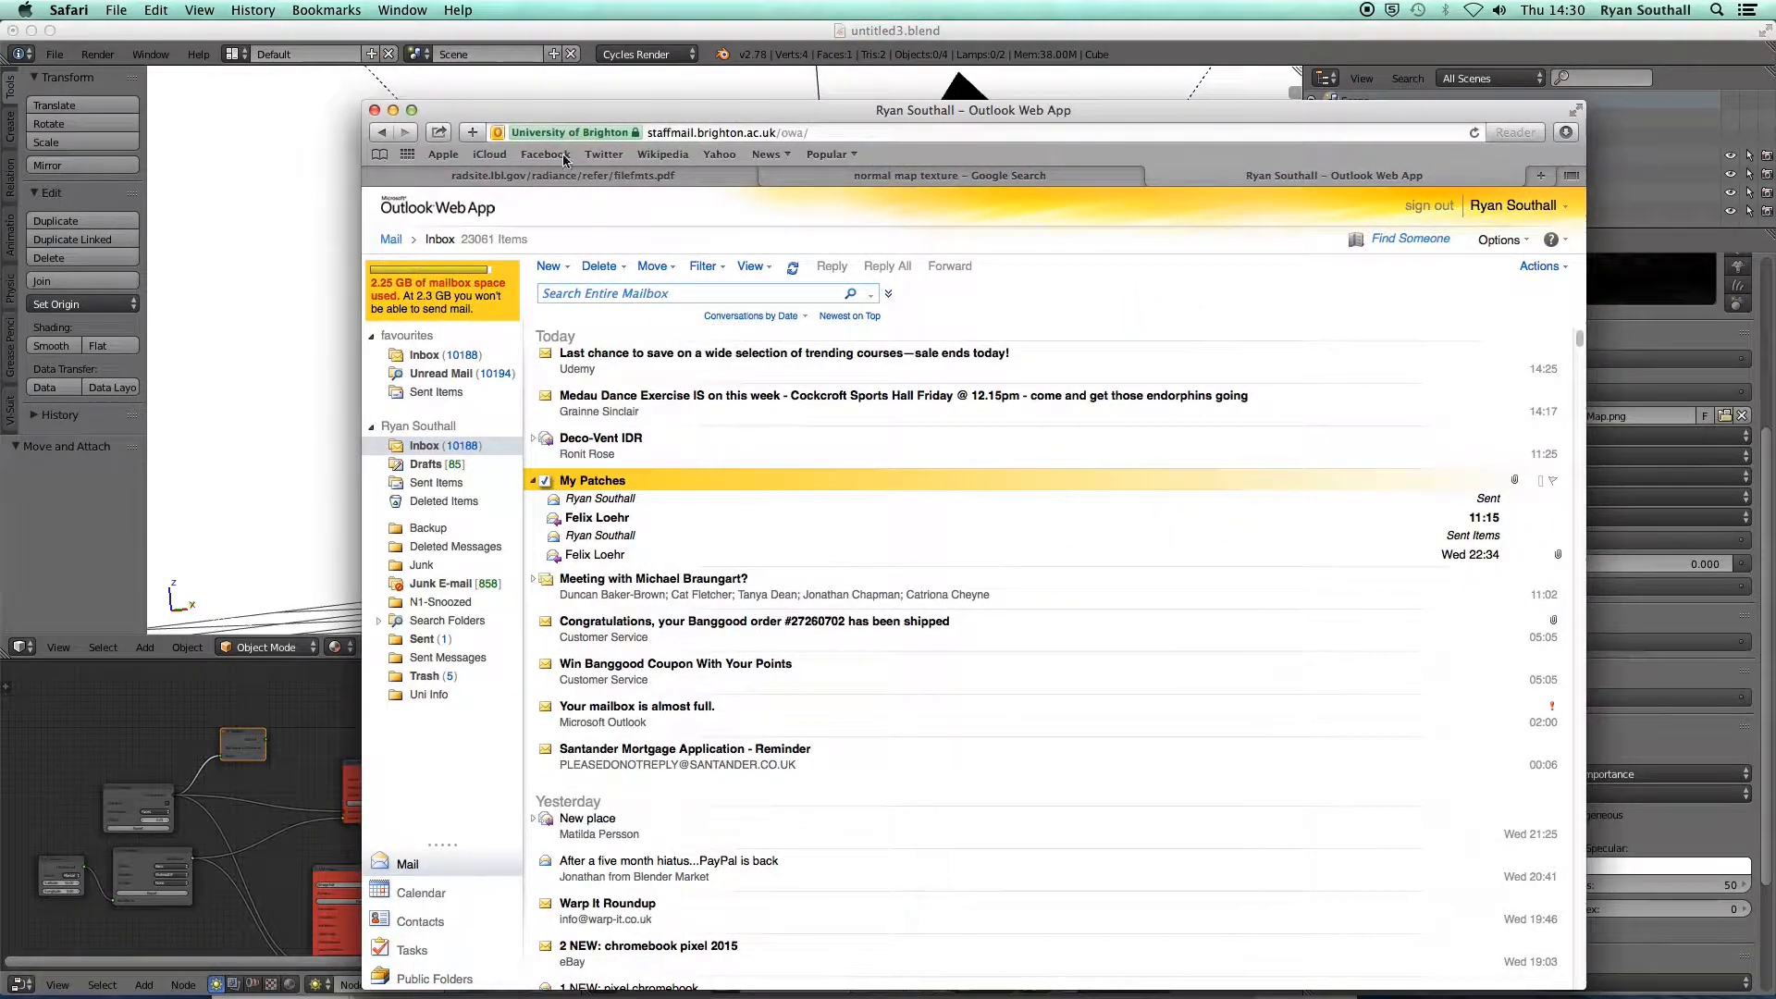
# Examine the slate tiles normal map and the surrounding thumbnails in the "normal map texture" image search results.
pyautogui.click(879, 176)
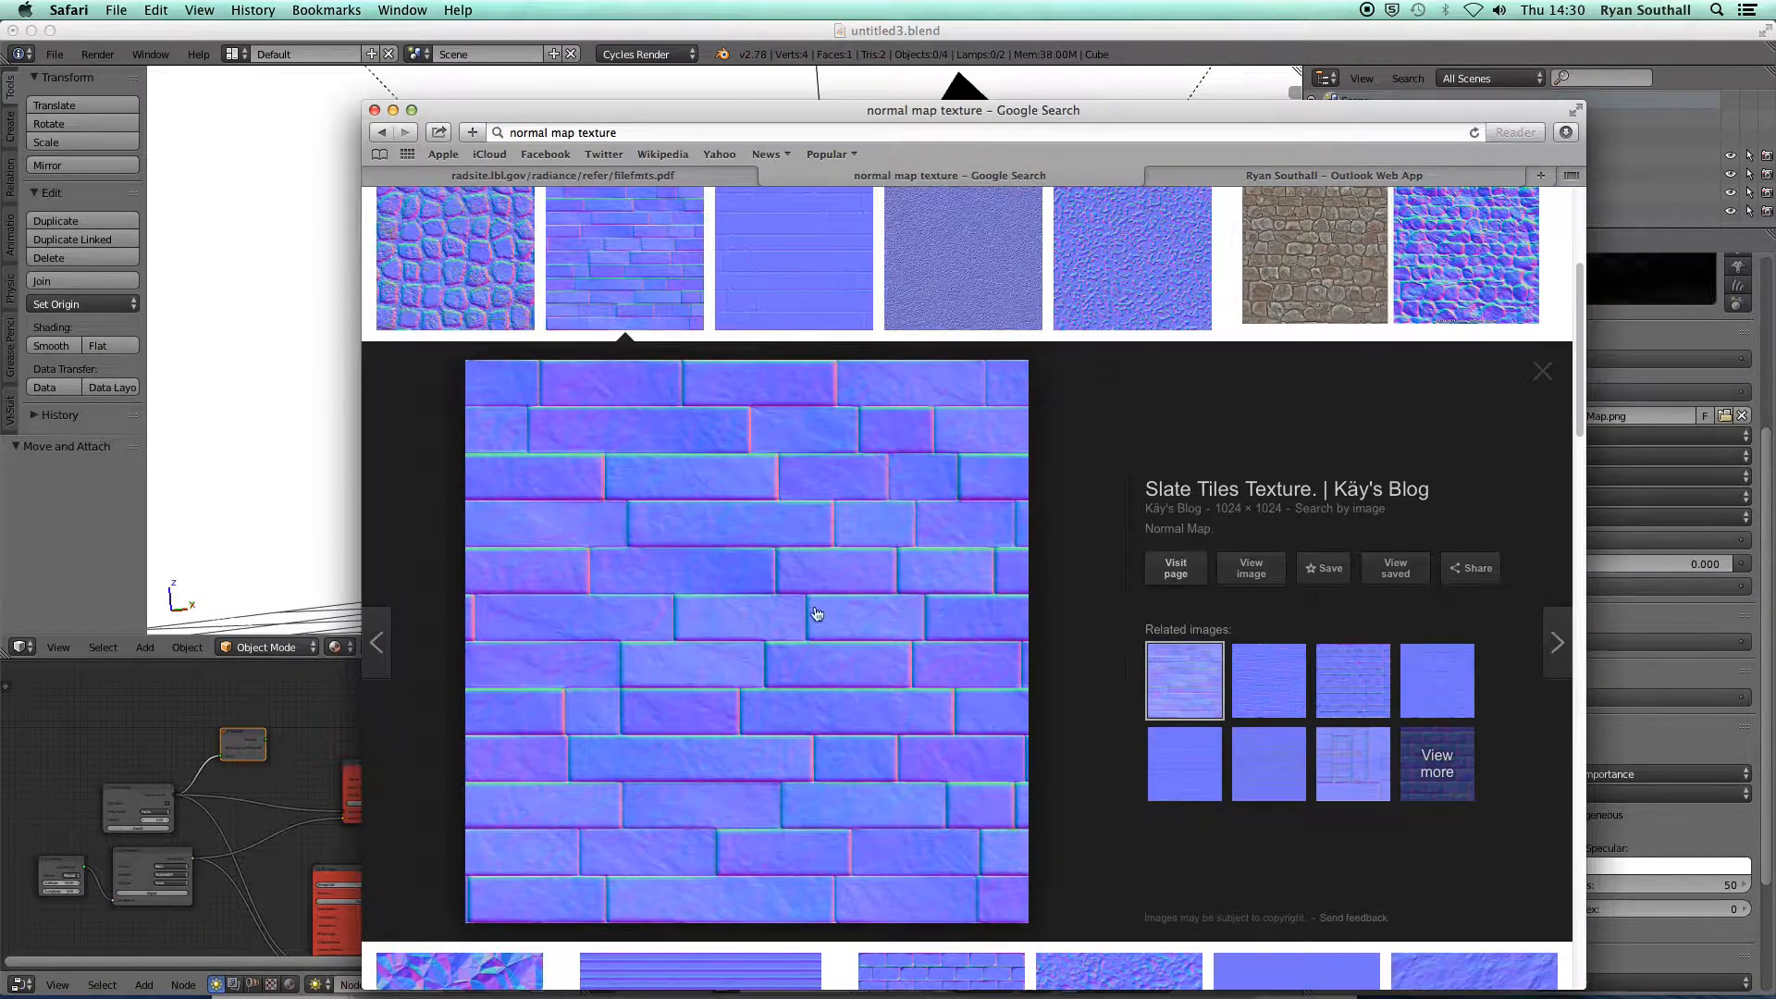
pyautogui.scroll(-5, 805, 606)
pyautogui.scroll(4, 800, 603)
pyautogui.scroll(-4, 800, 603)
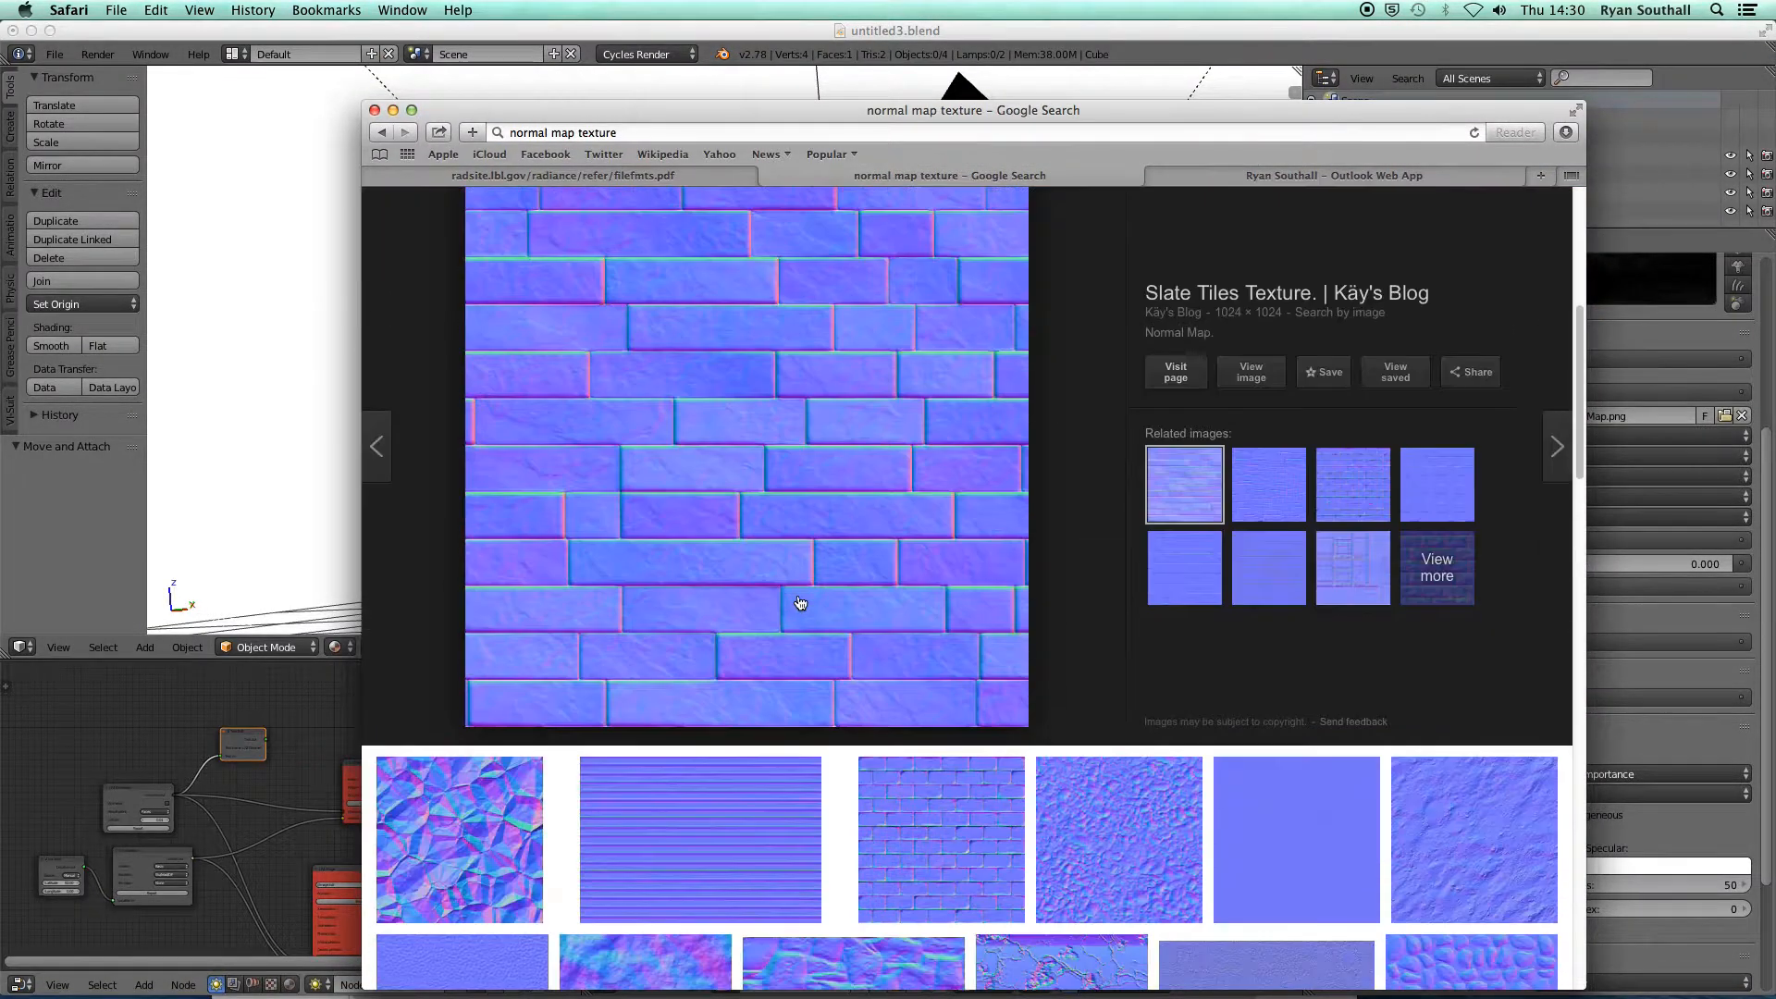
pyautogui.scroll(4, 800, 603)
pyautogui.scroll(5, 800, 603)
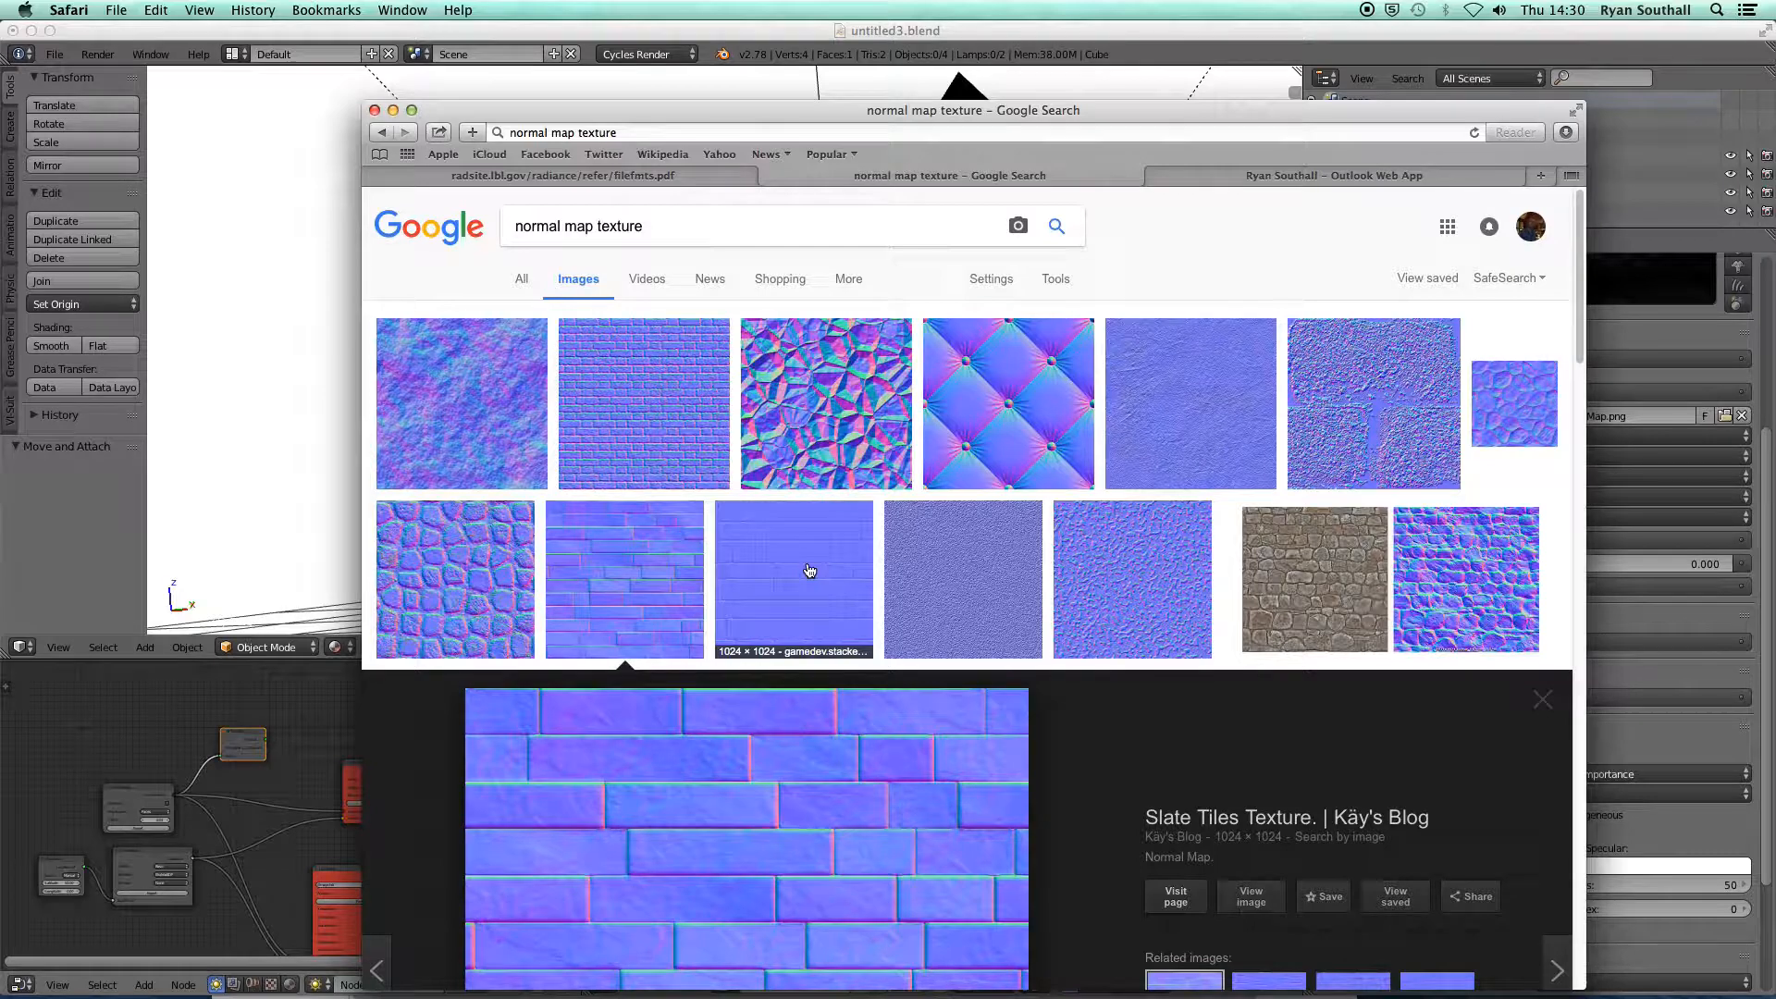
# View the Unity manual's stone wall colour and normal map example as a full image and enlarge it.
pyautogui.click(1302, 566)
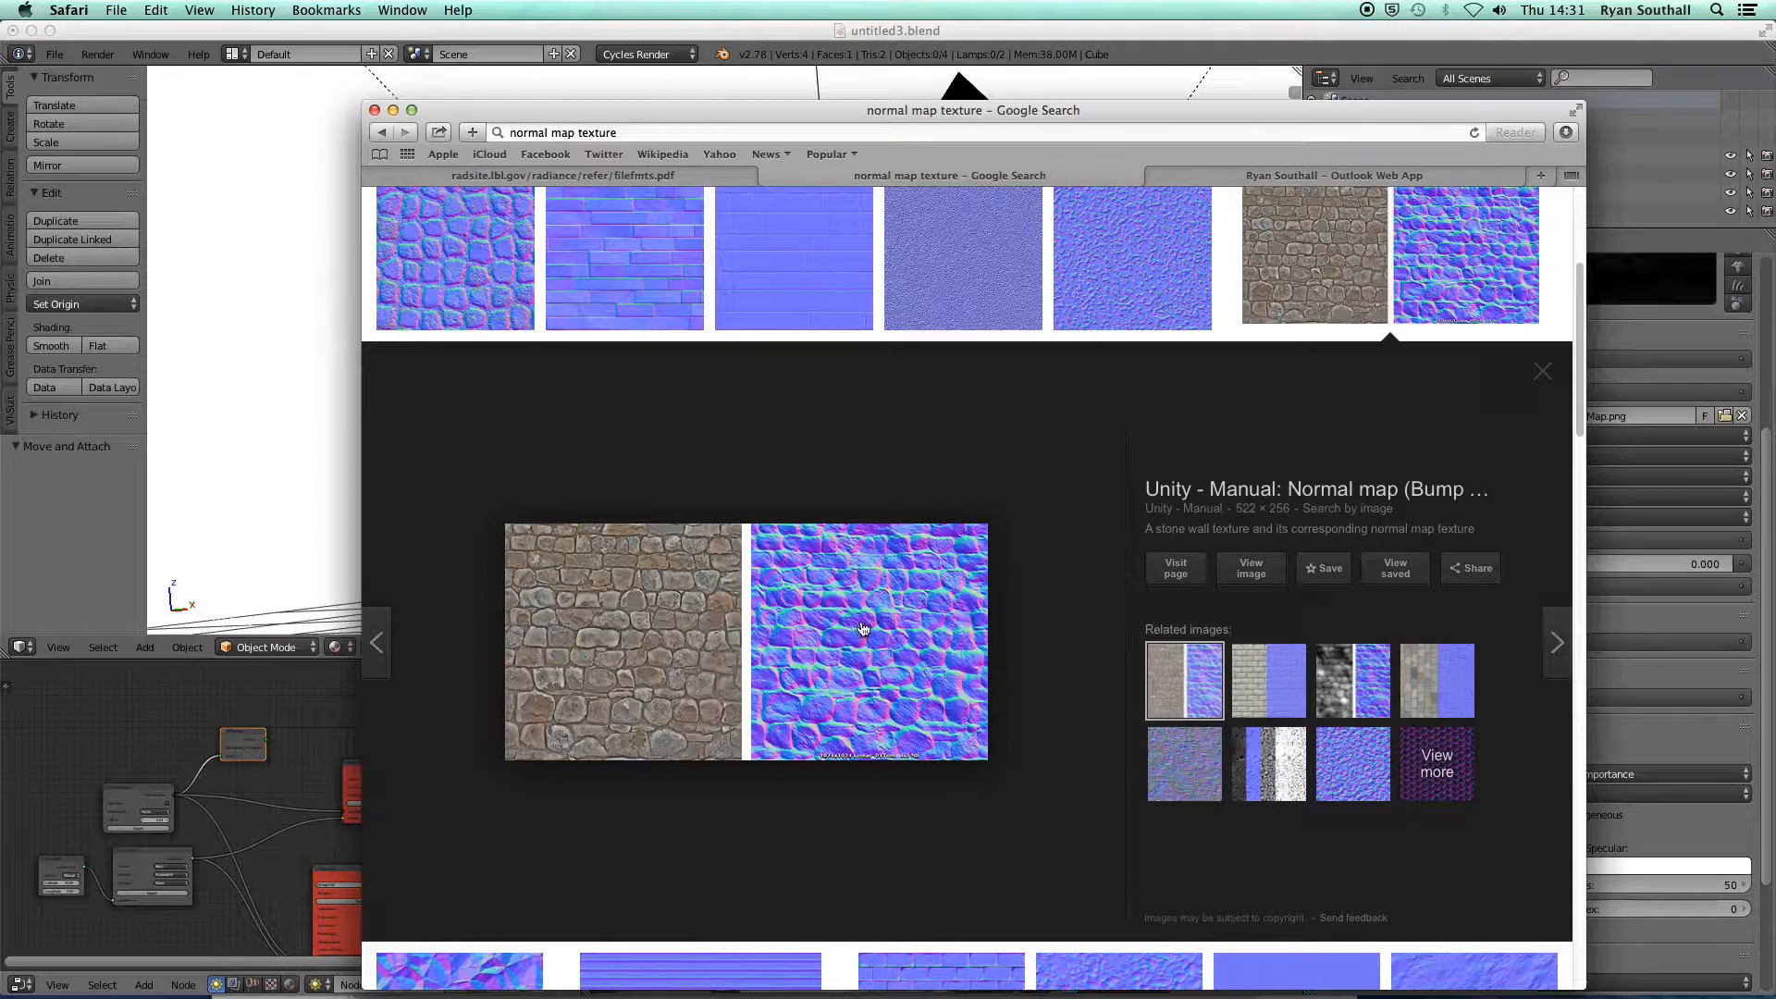
pyautogui.click(1249, 568)
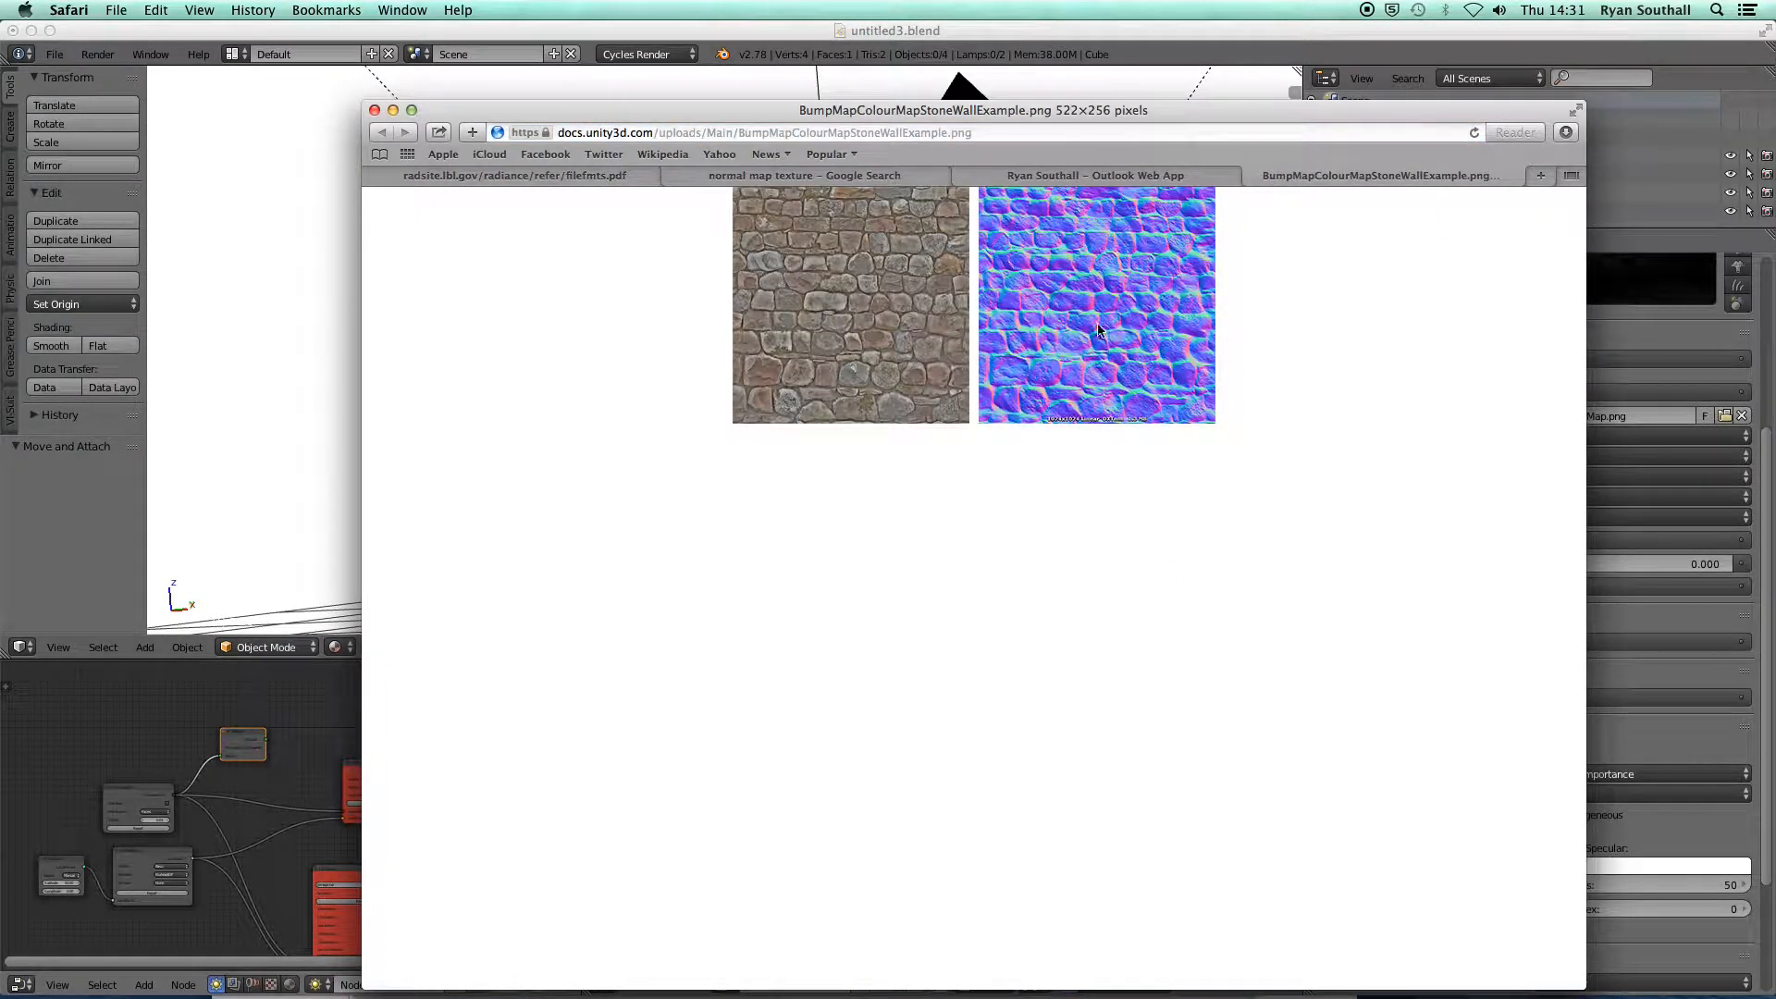
pyautogui.press('super+plus')
pyautogui.press('super+plus')
pyautogui.press('super+plus')
pyautogui.press('super+plus')
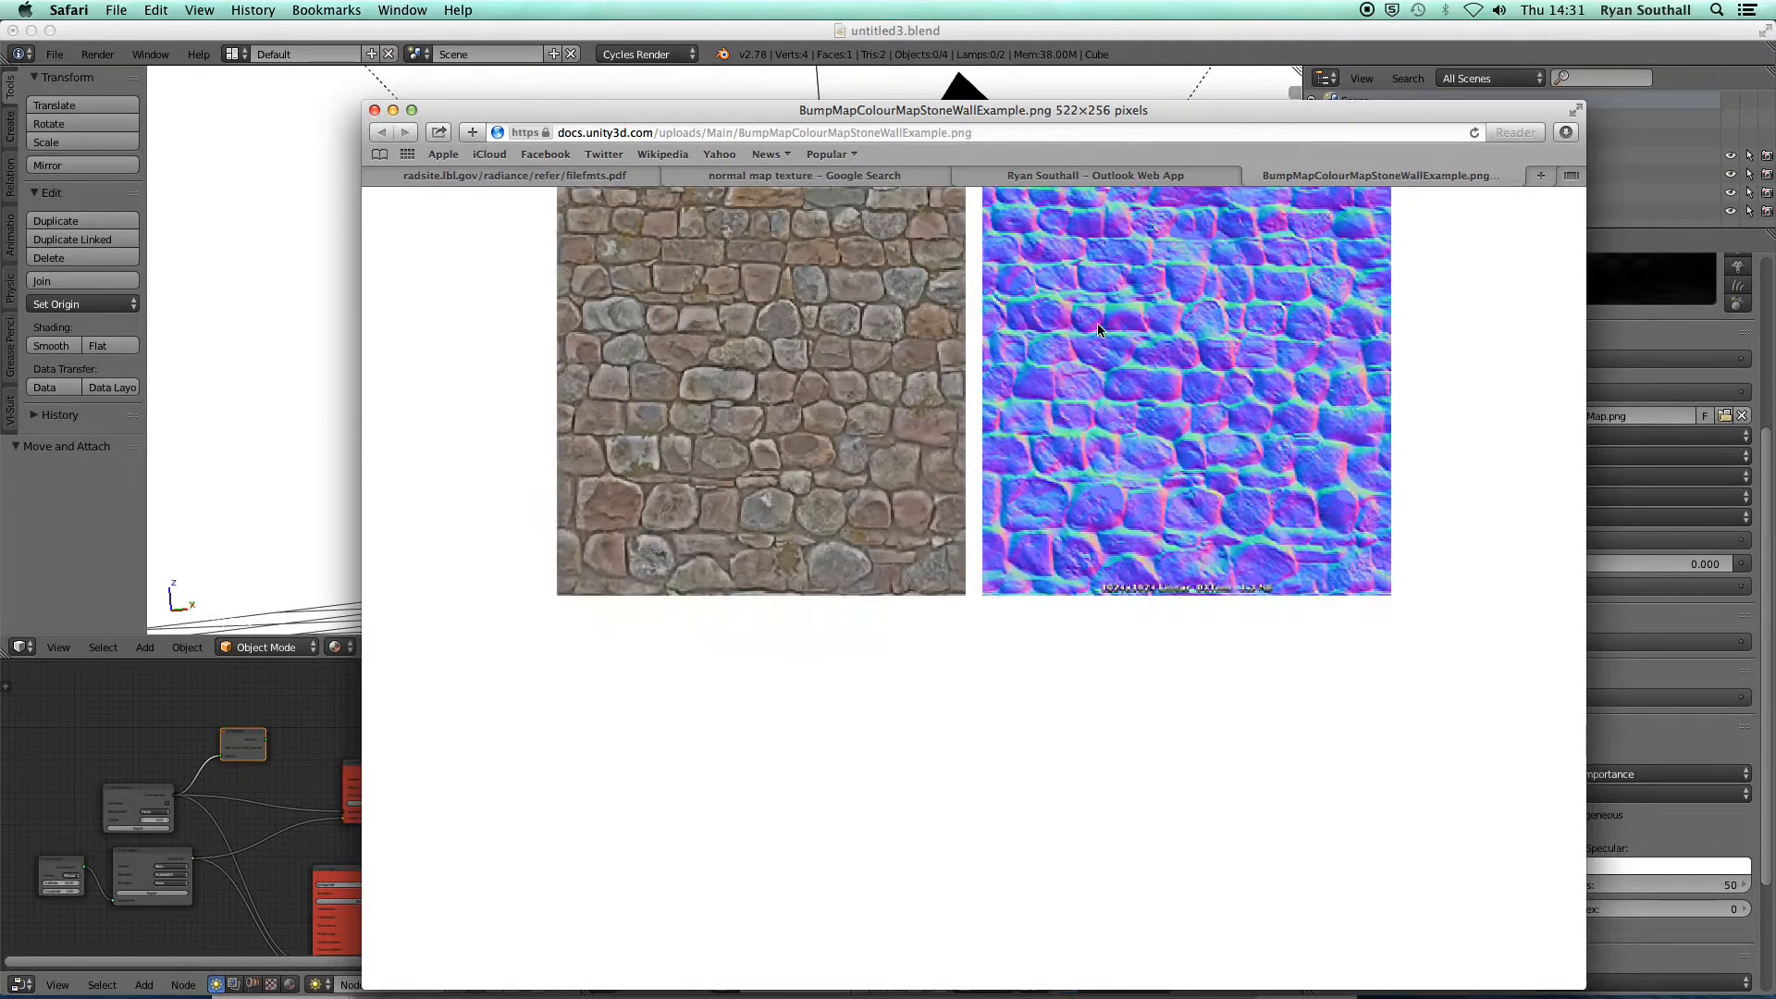
pyautogui.press('super+plus')
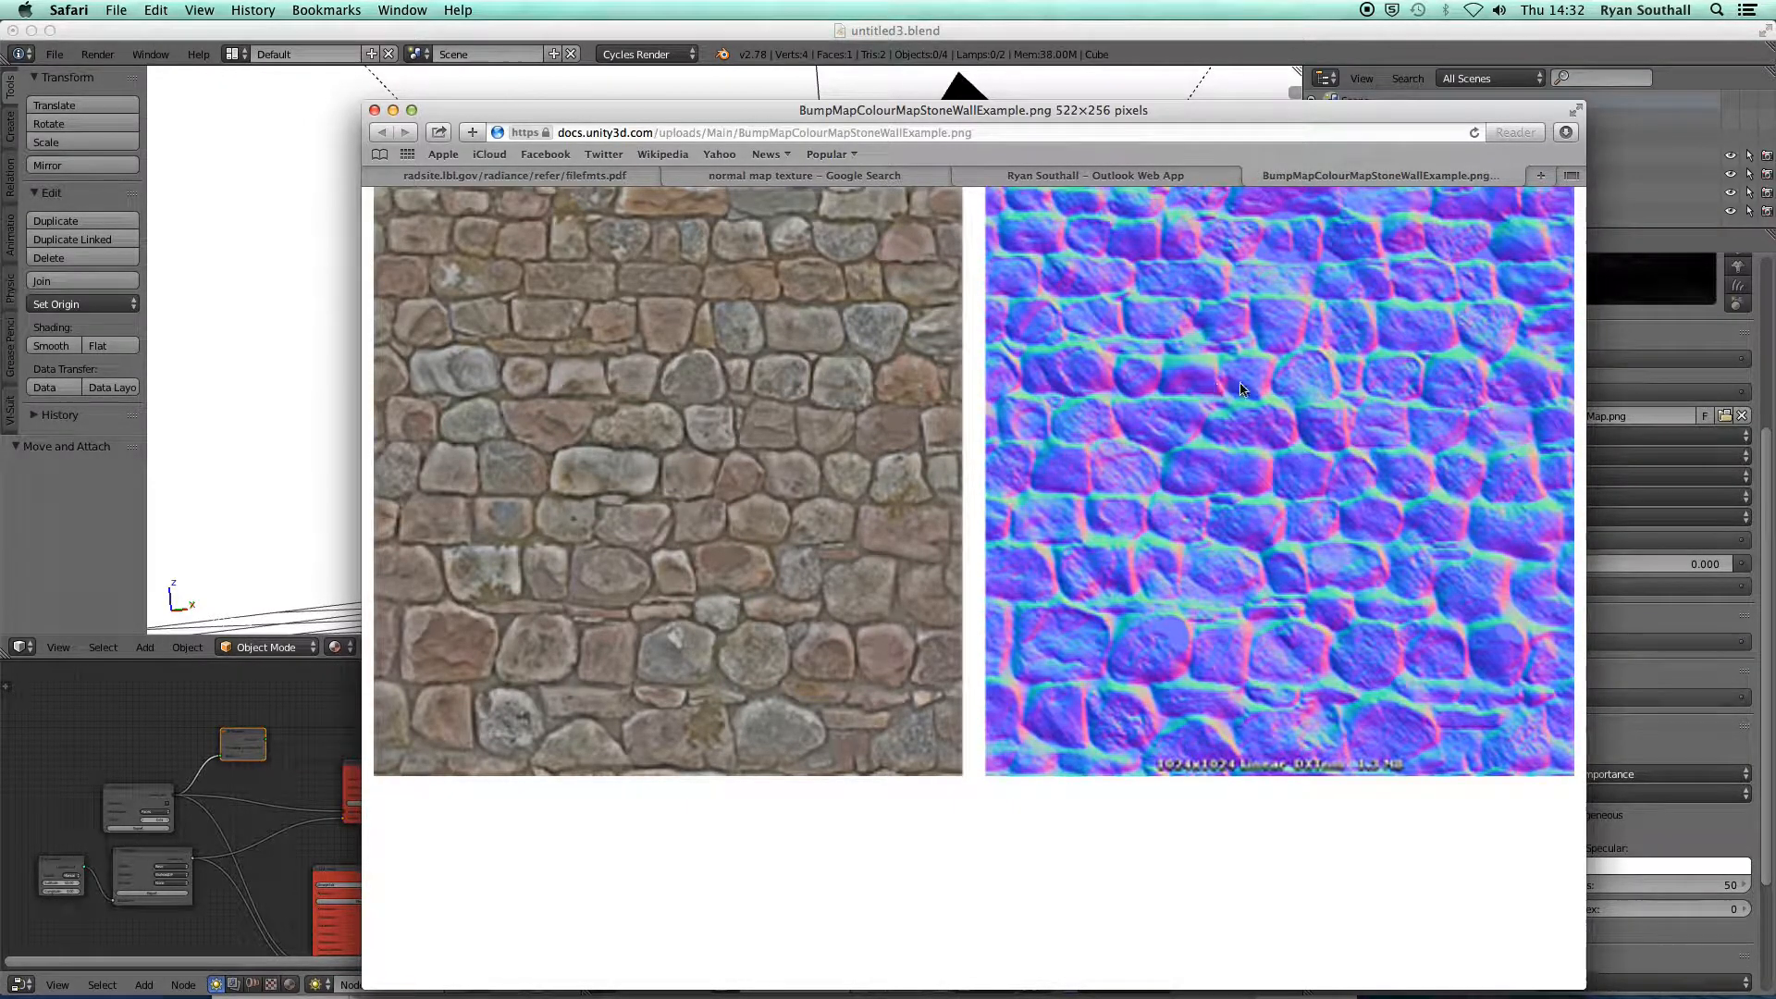
# Close the stone wall image, browse the normal map search results again, and switch back to Blender to view the slate wall.
pyautogui.click(1253, 175)
pyautogui.click(924, 180)
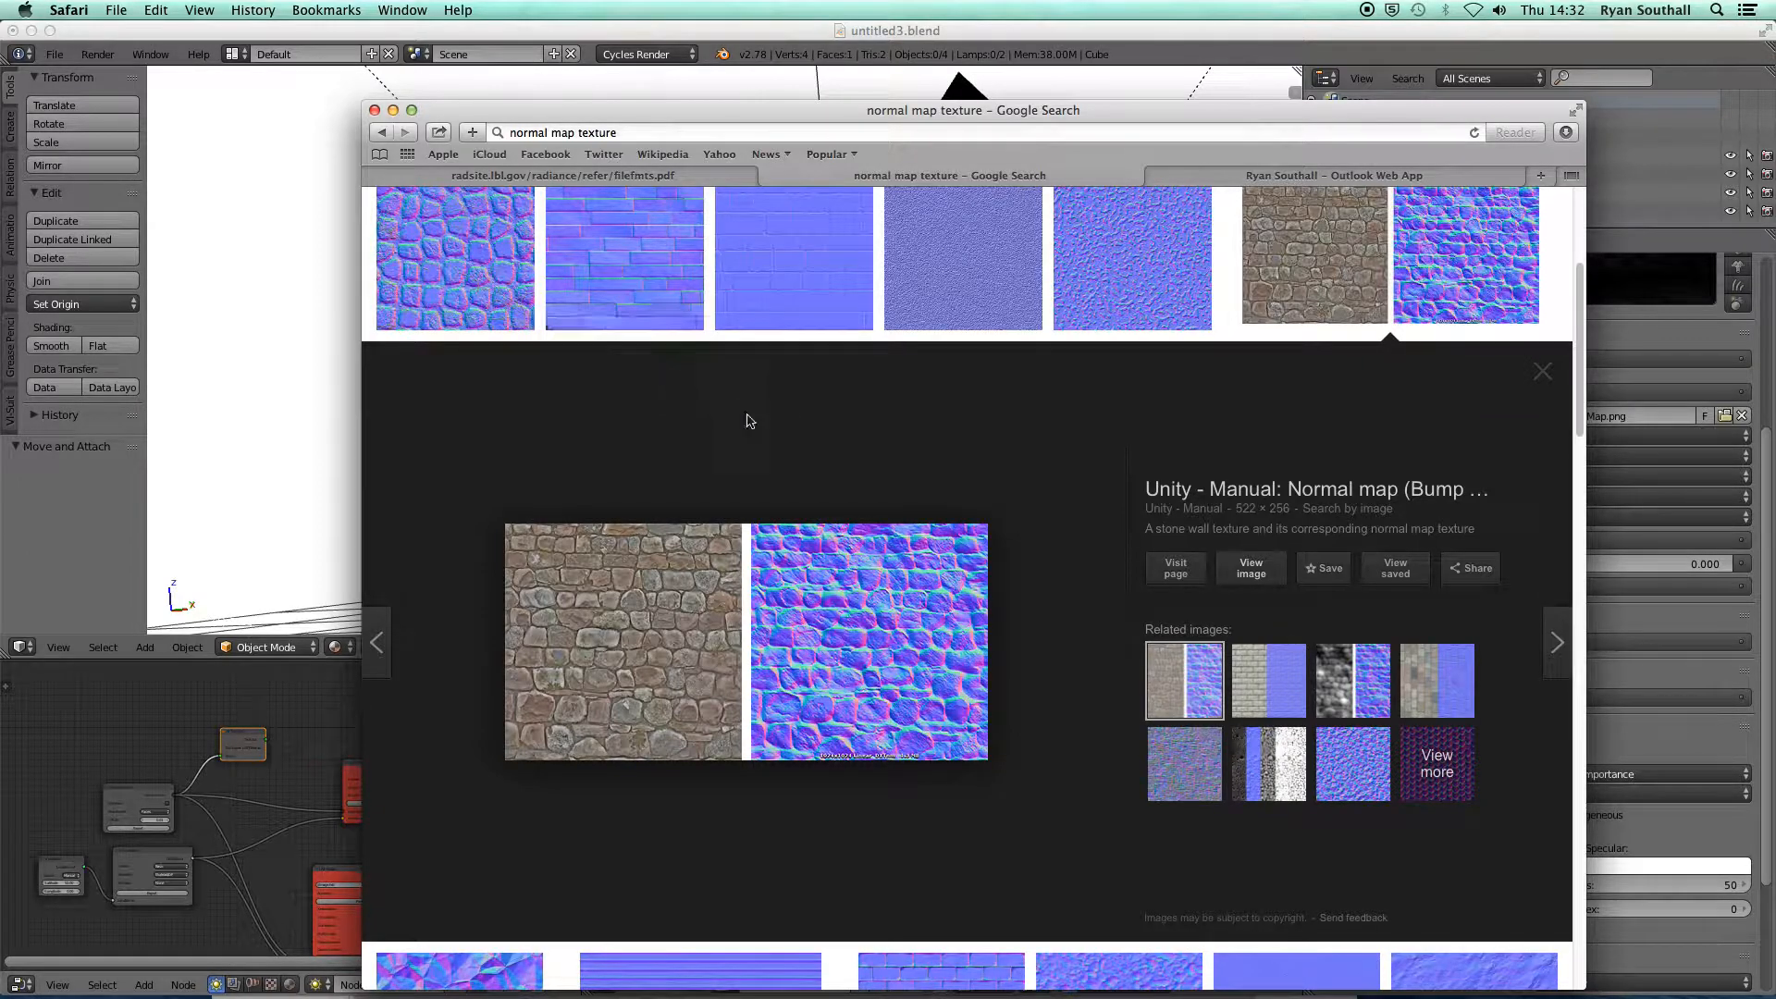
pyautogui.scroll(-5, 792, 439)
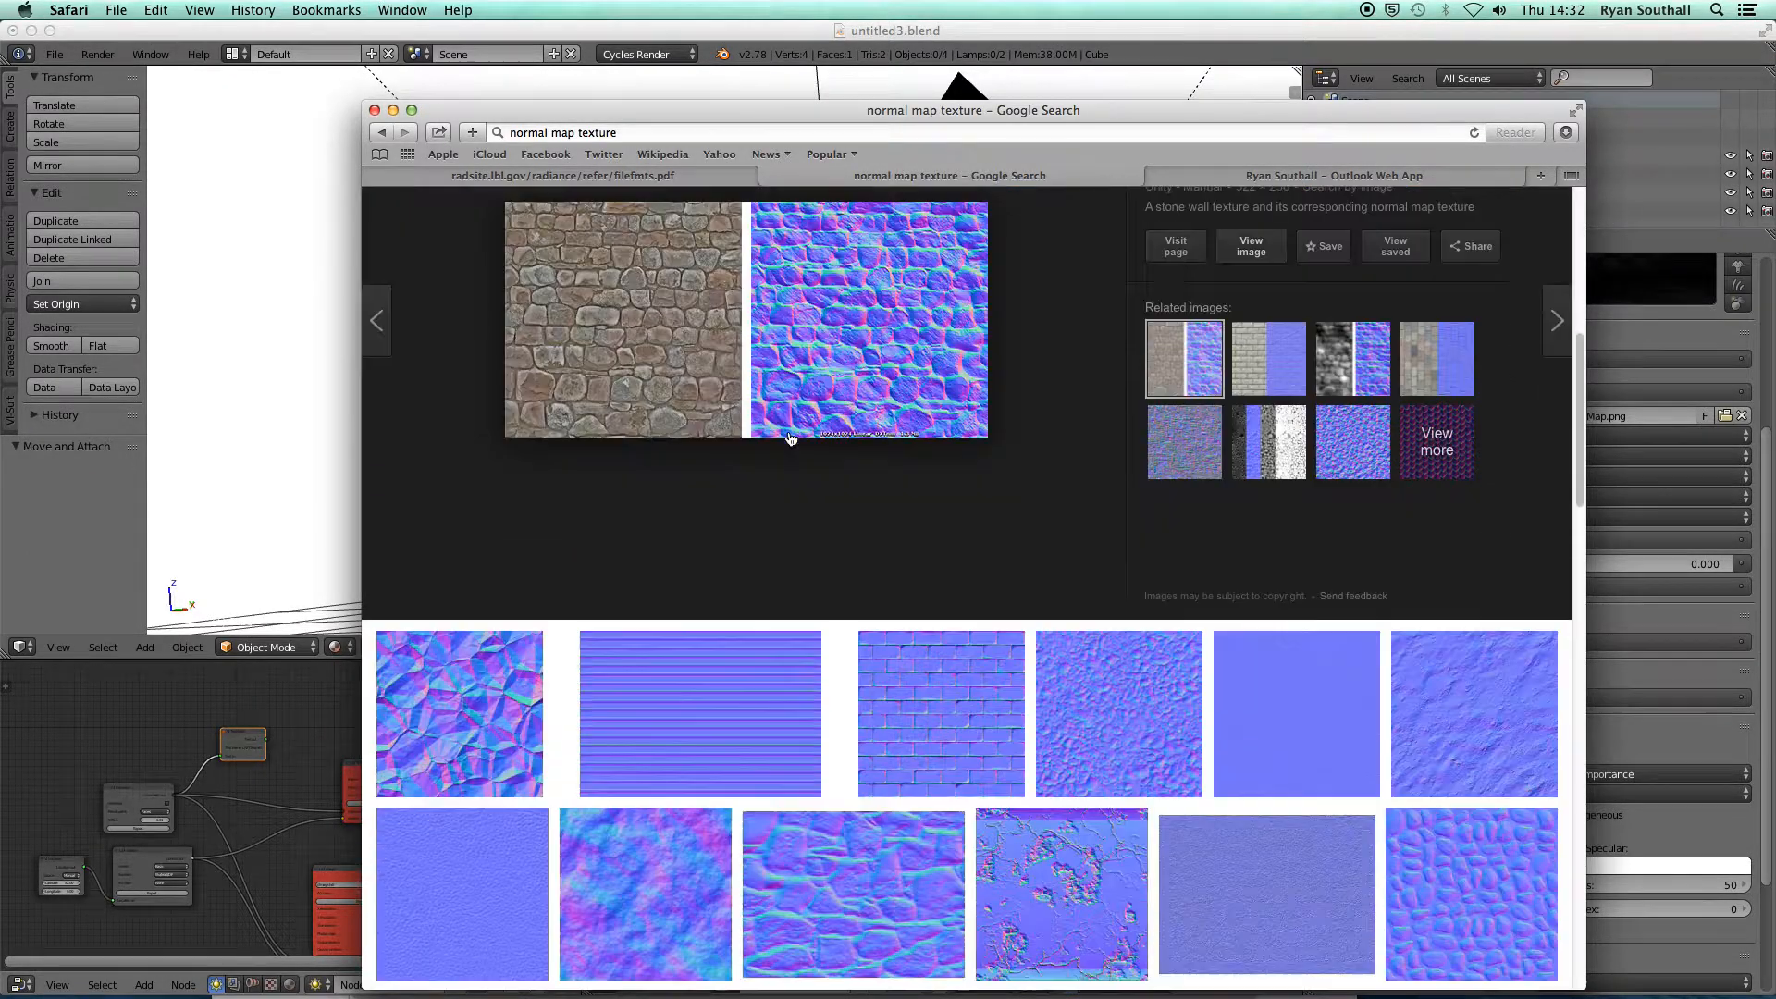
pyautogui.click(906, 522)
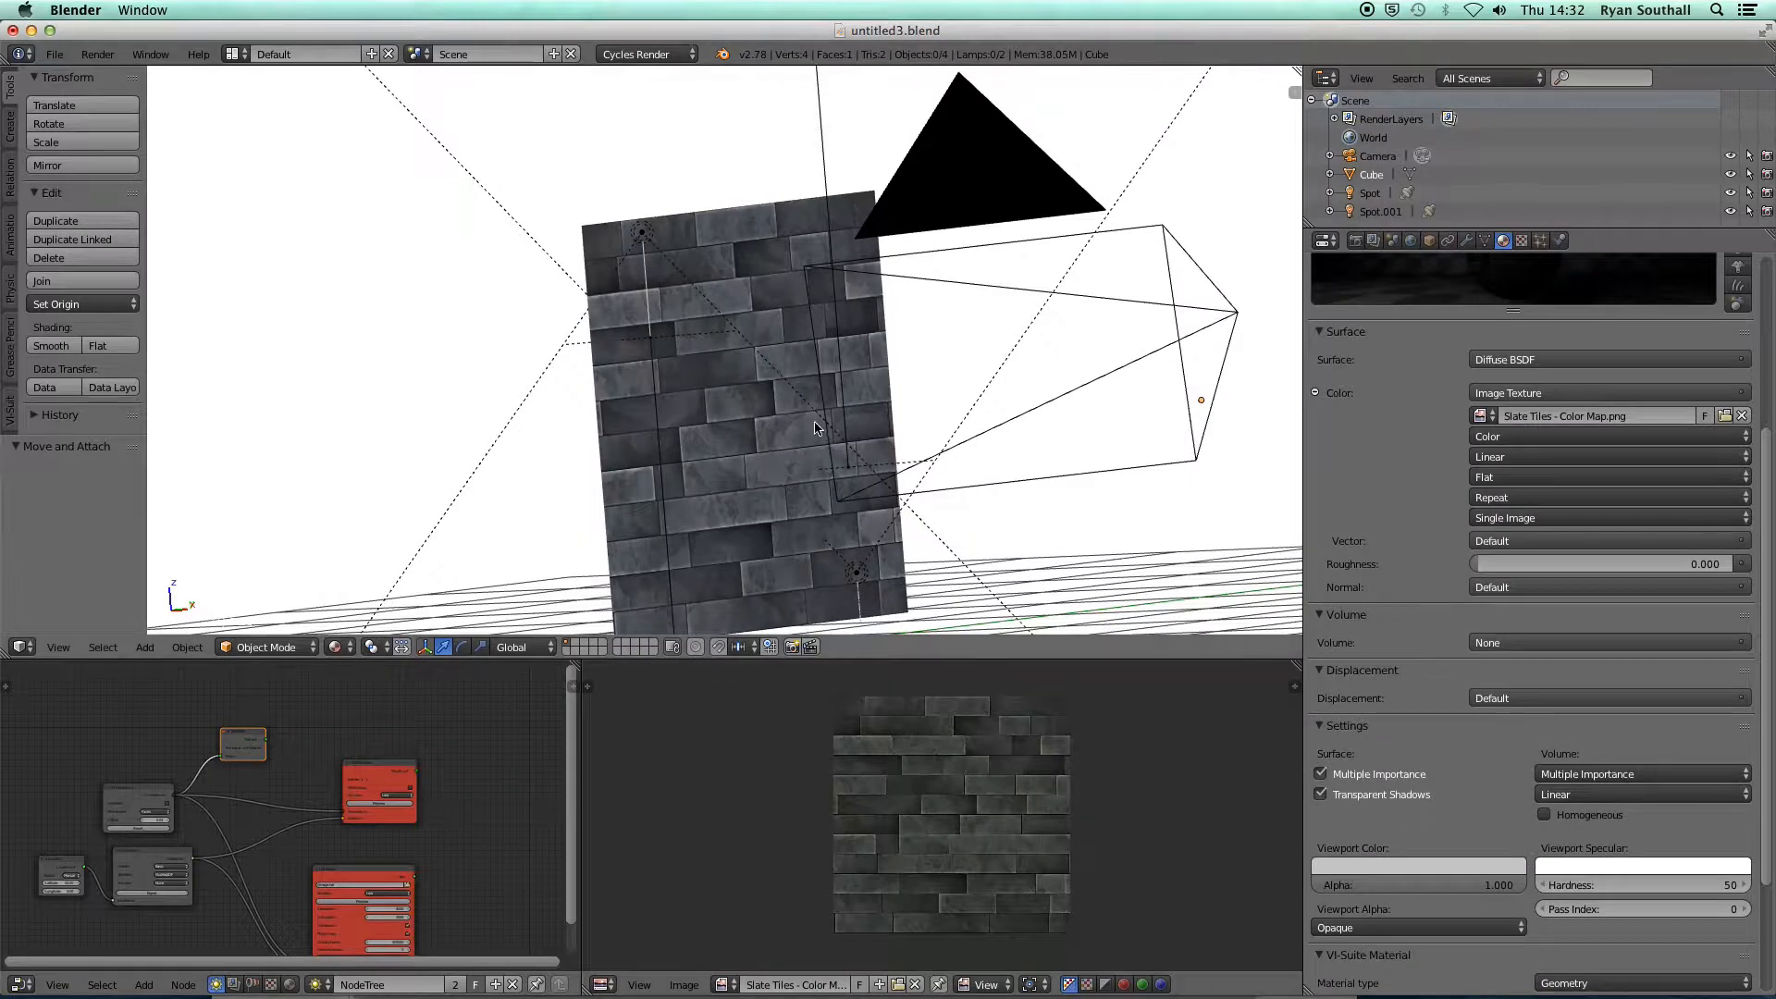
pyautogui.moveTo(801, 468); pyautogui.dragTo(740, 416, button='middle')
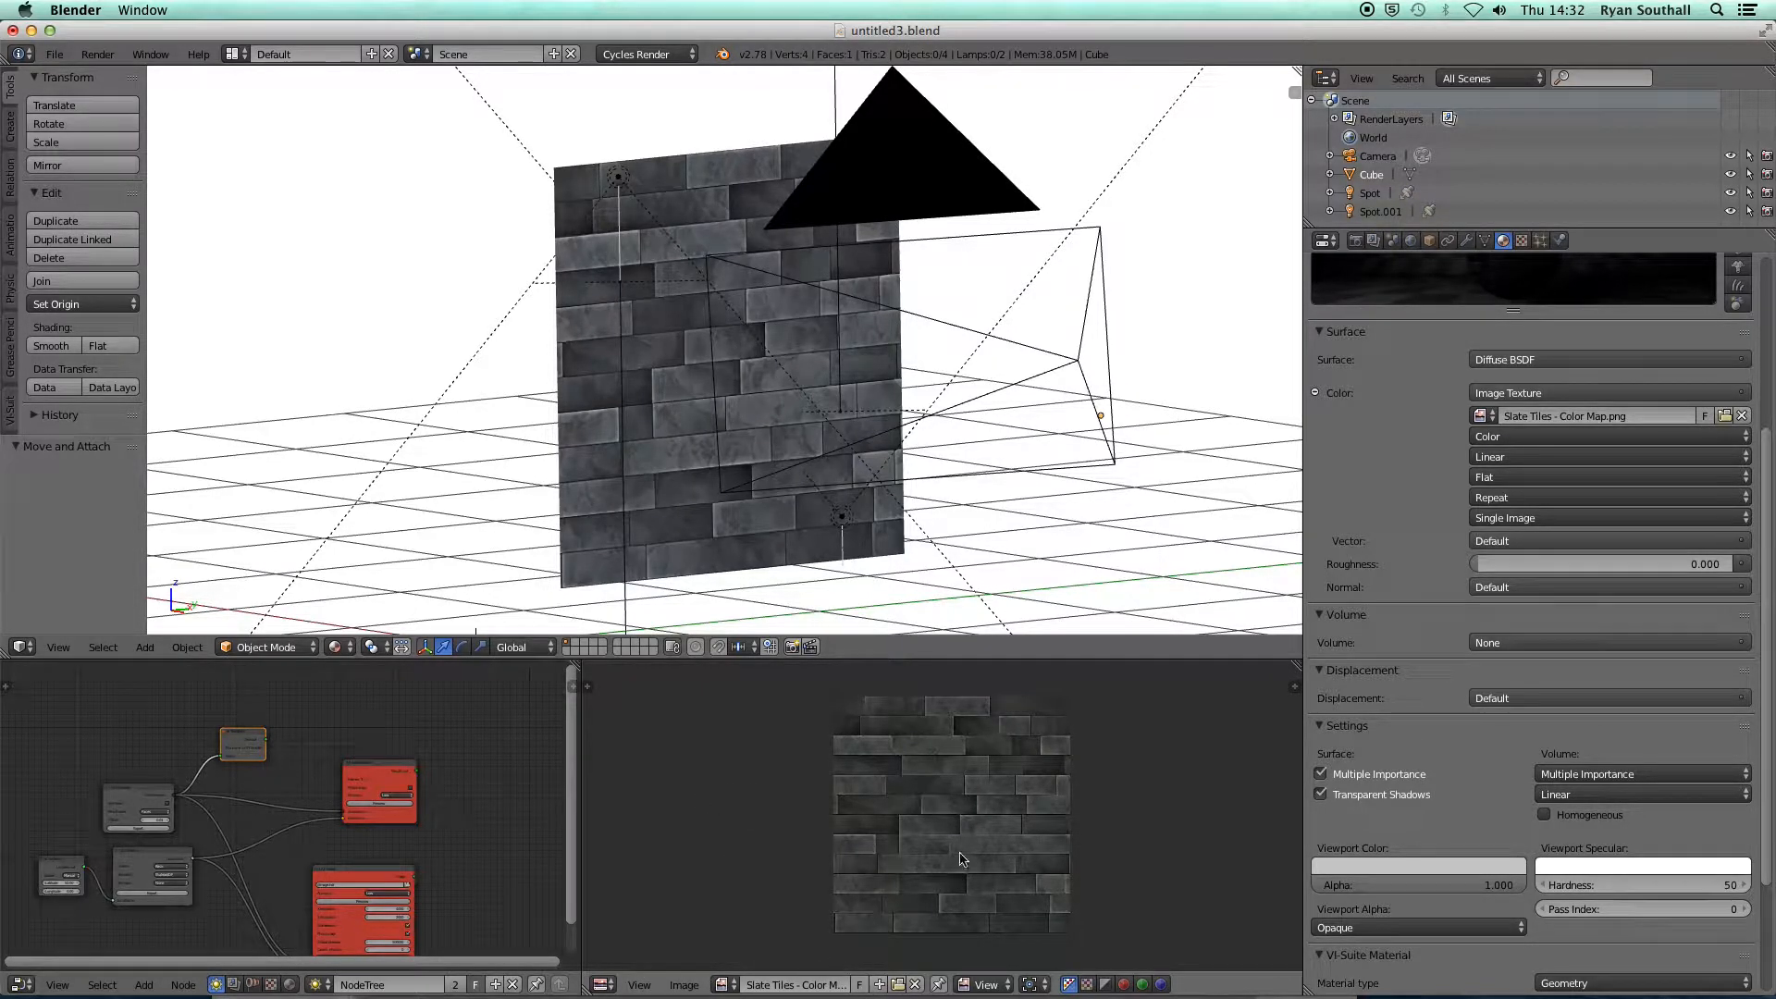
# Display Slate Tiles - (Normal Map).png in the image editor and inspect it up close.
pyautogui.click(603, 986)
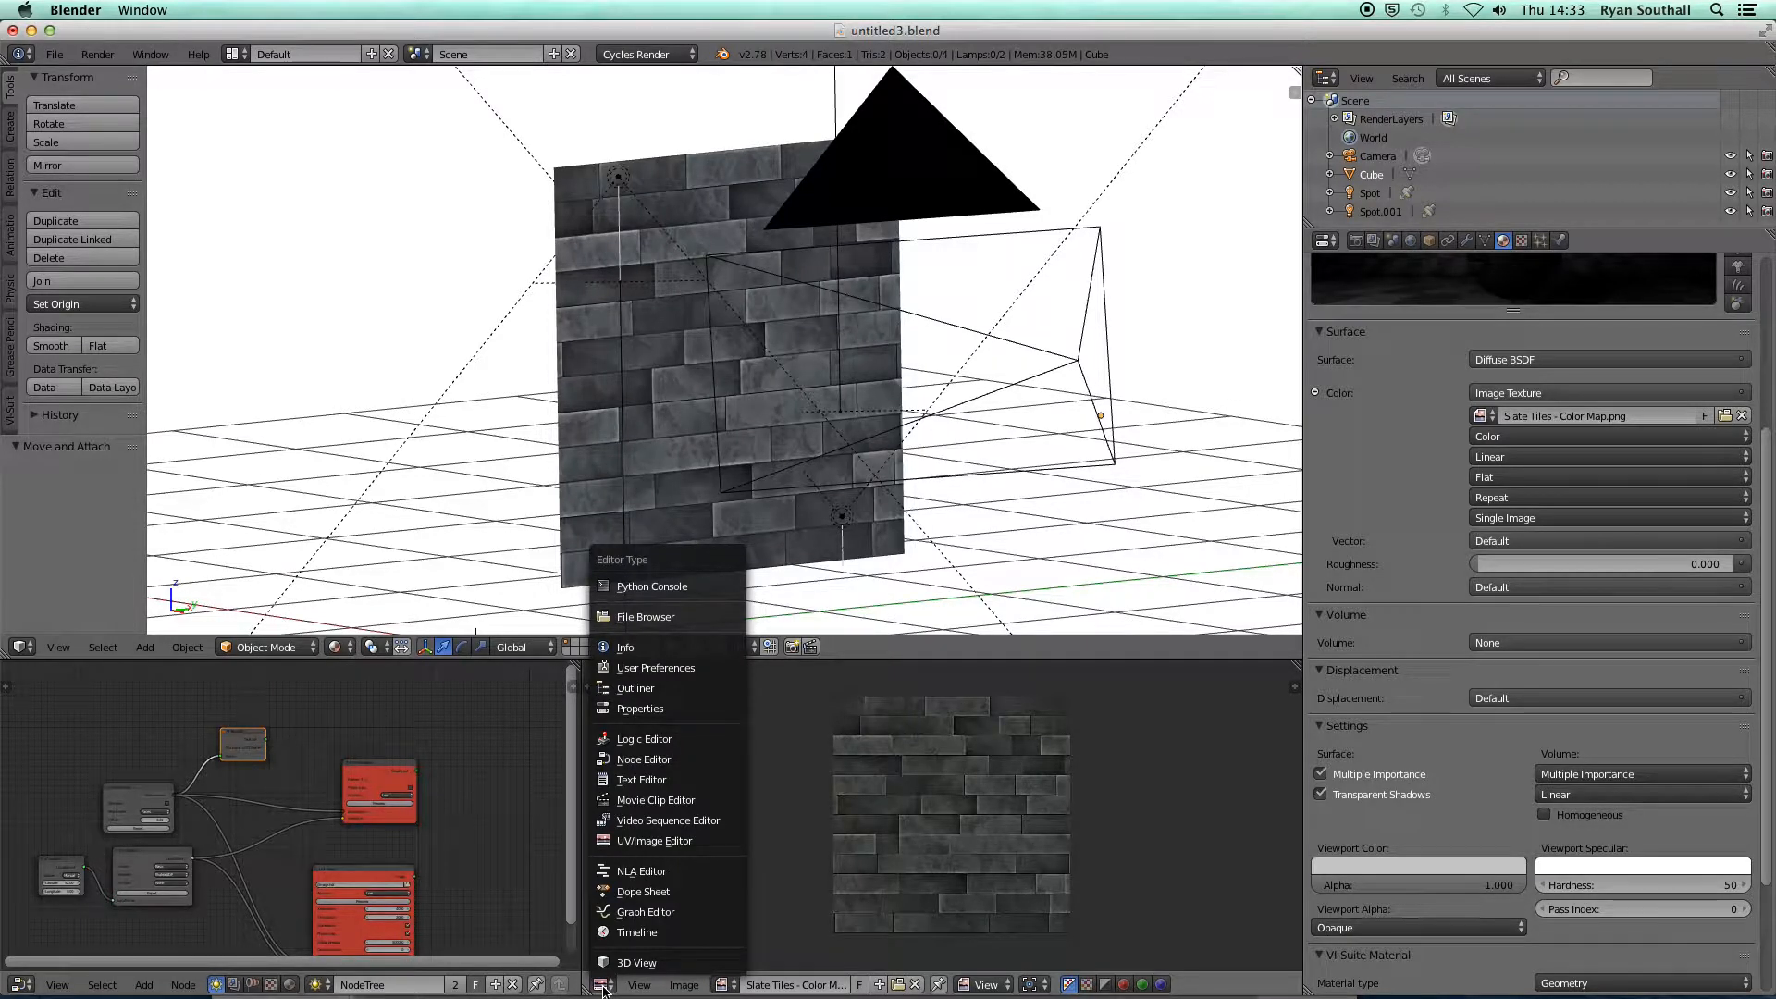
pyautogui.click(728, 985)
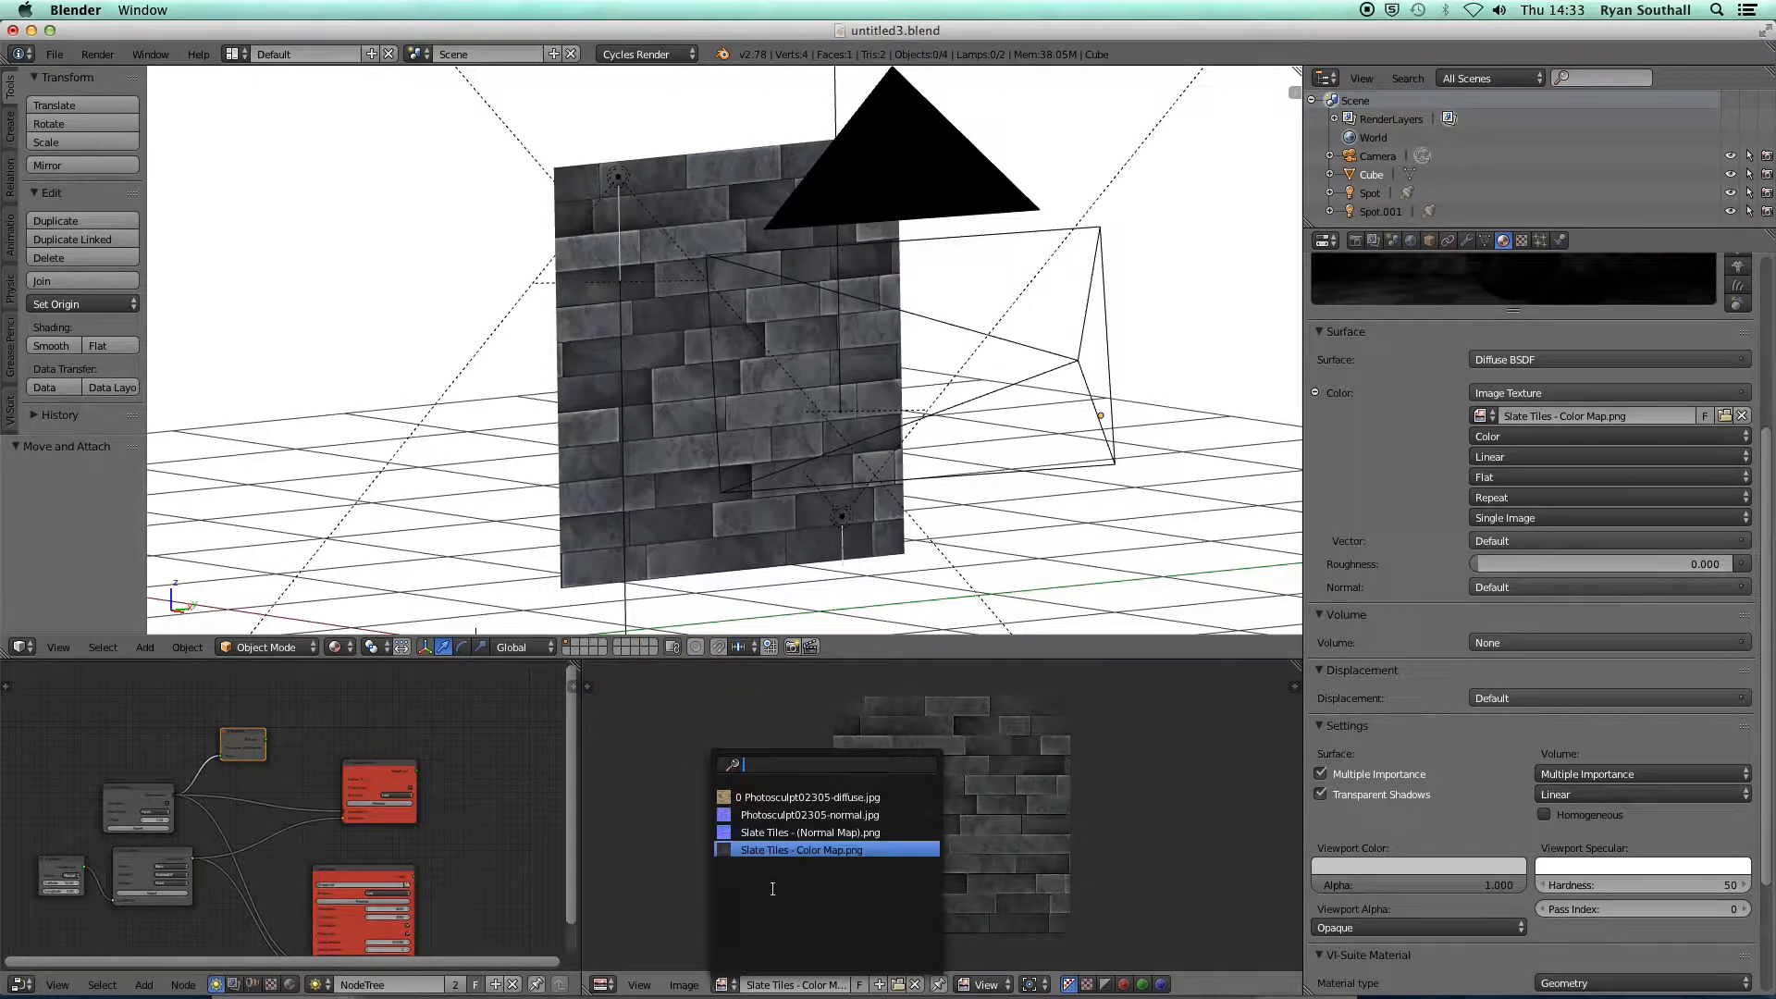
pyautogui.click(781, 833)
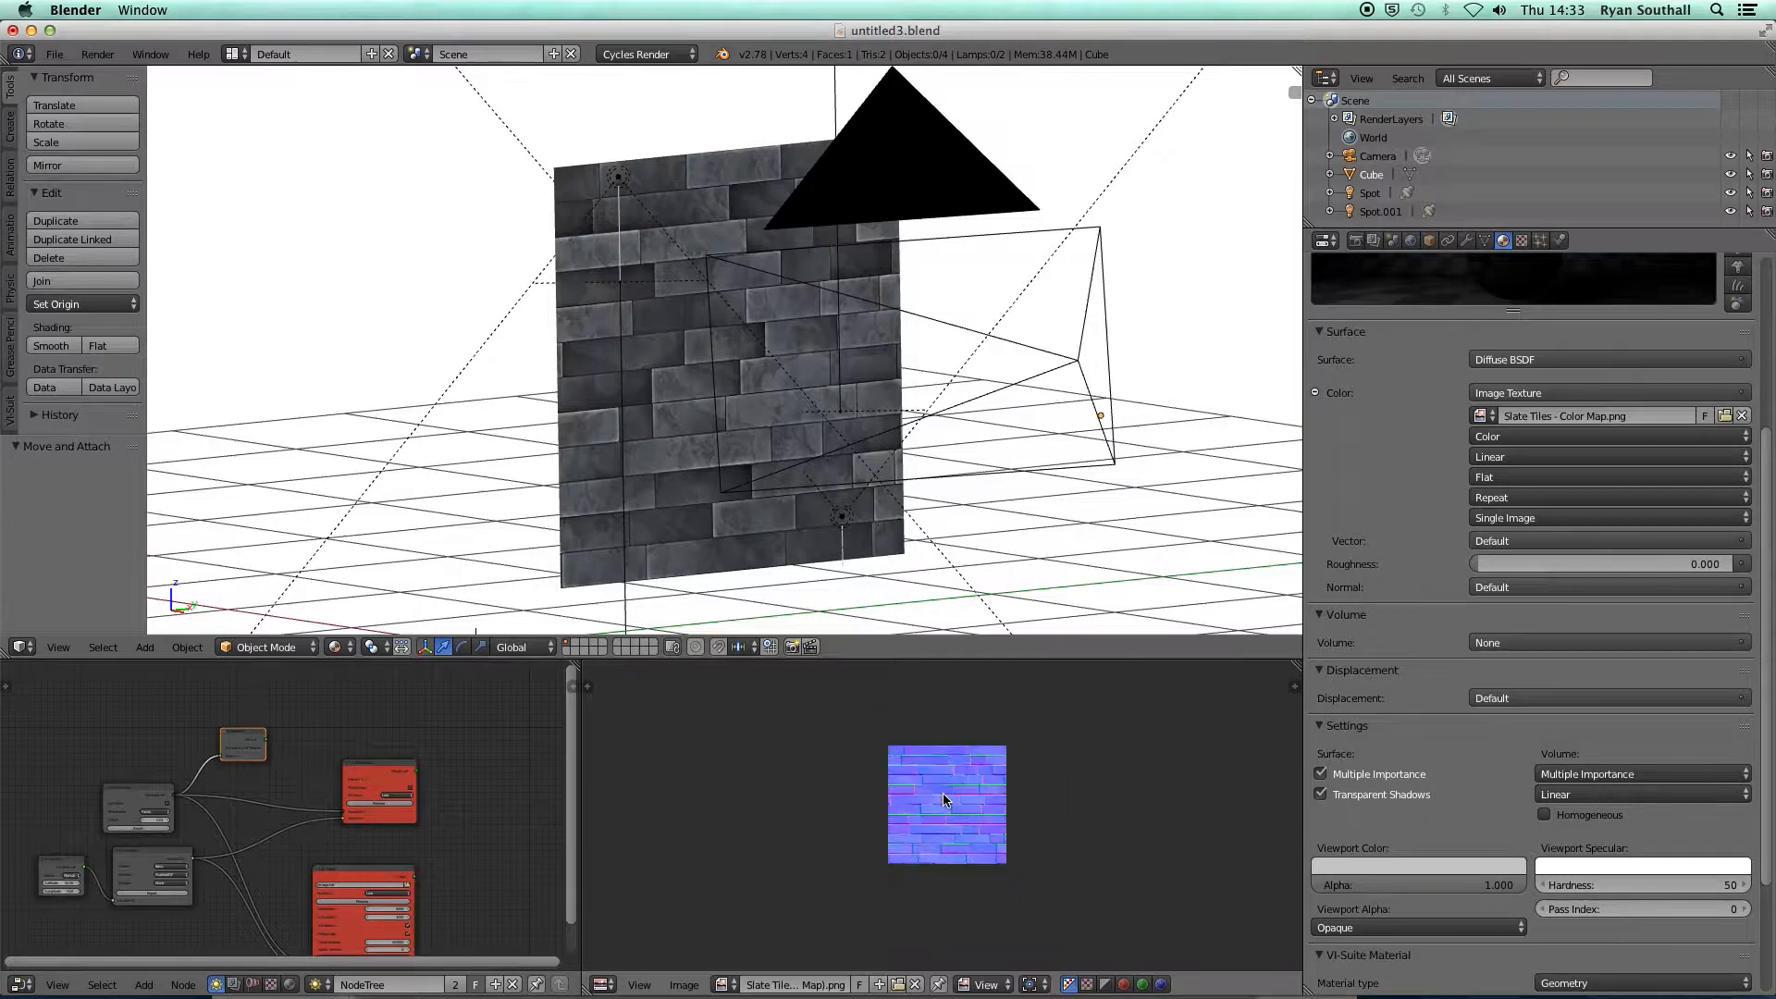
pyautogui.scroll(5, 942, 792)
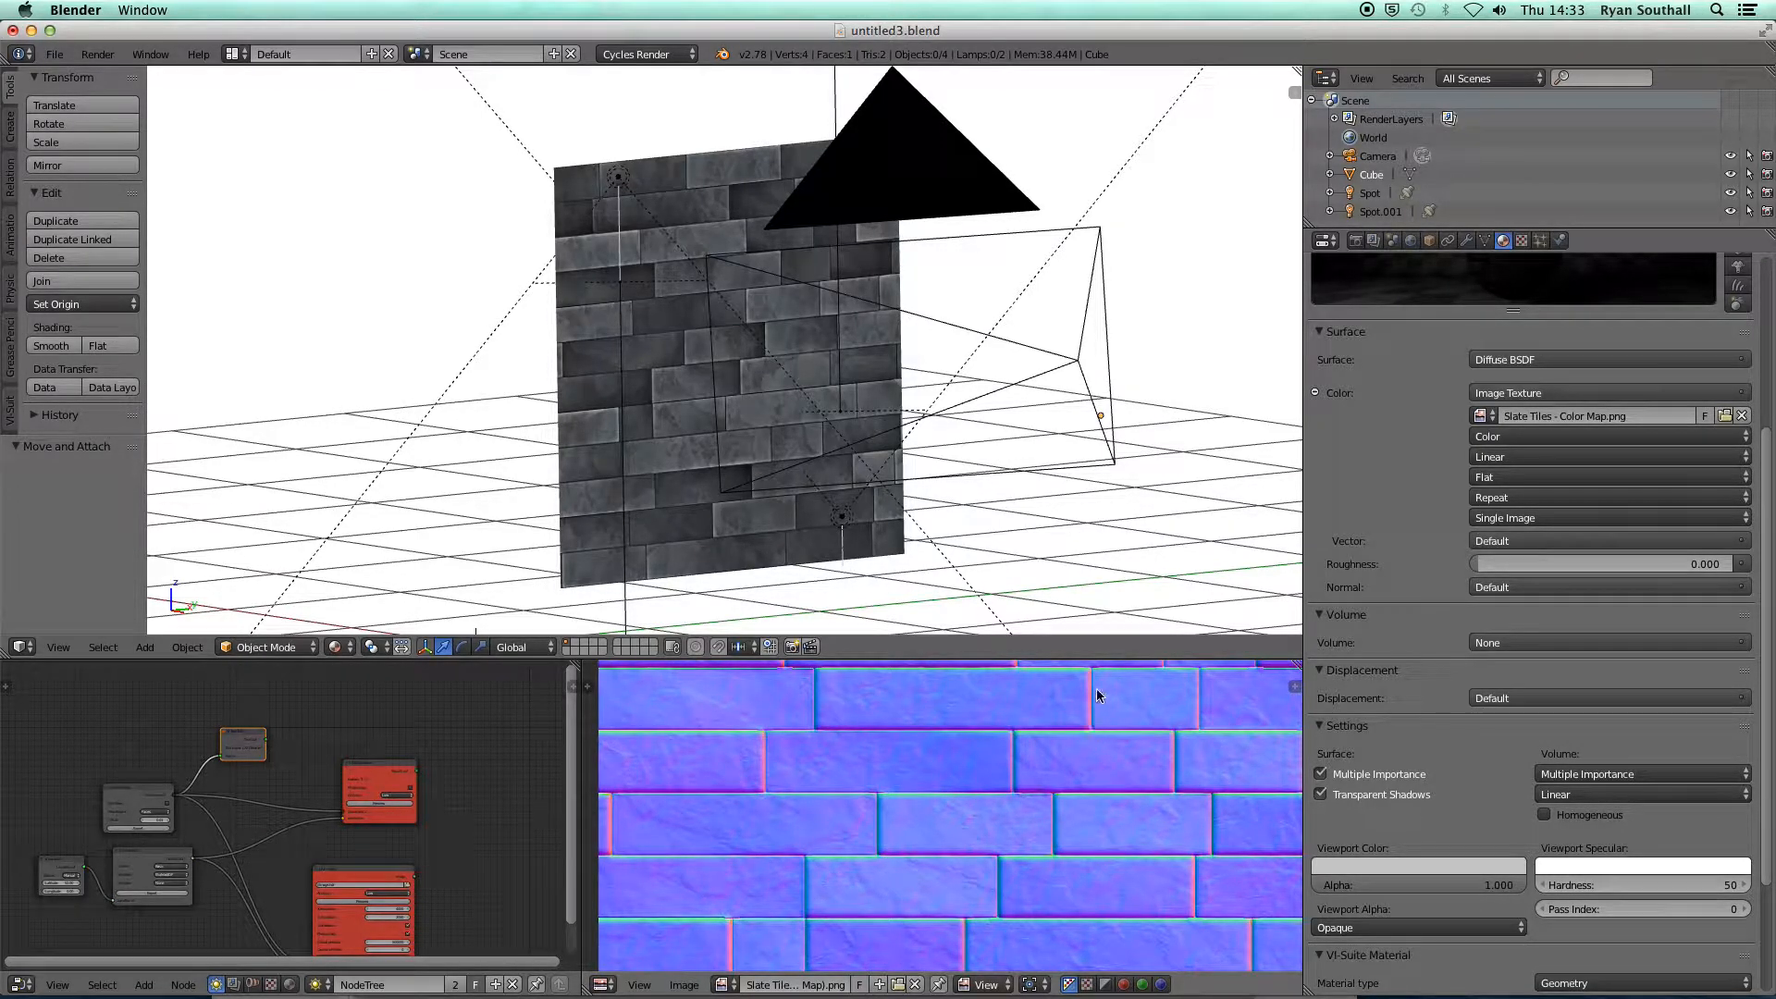
pyautogui.scroll(-5, 1022, 788)
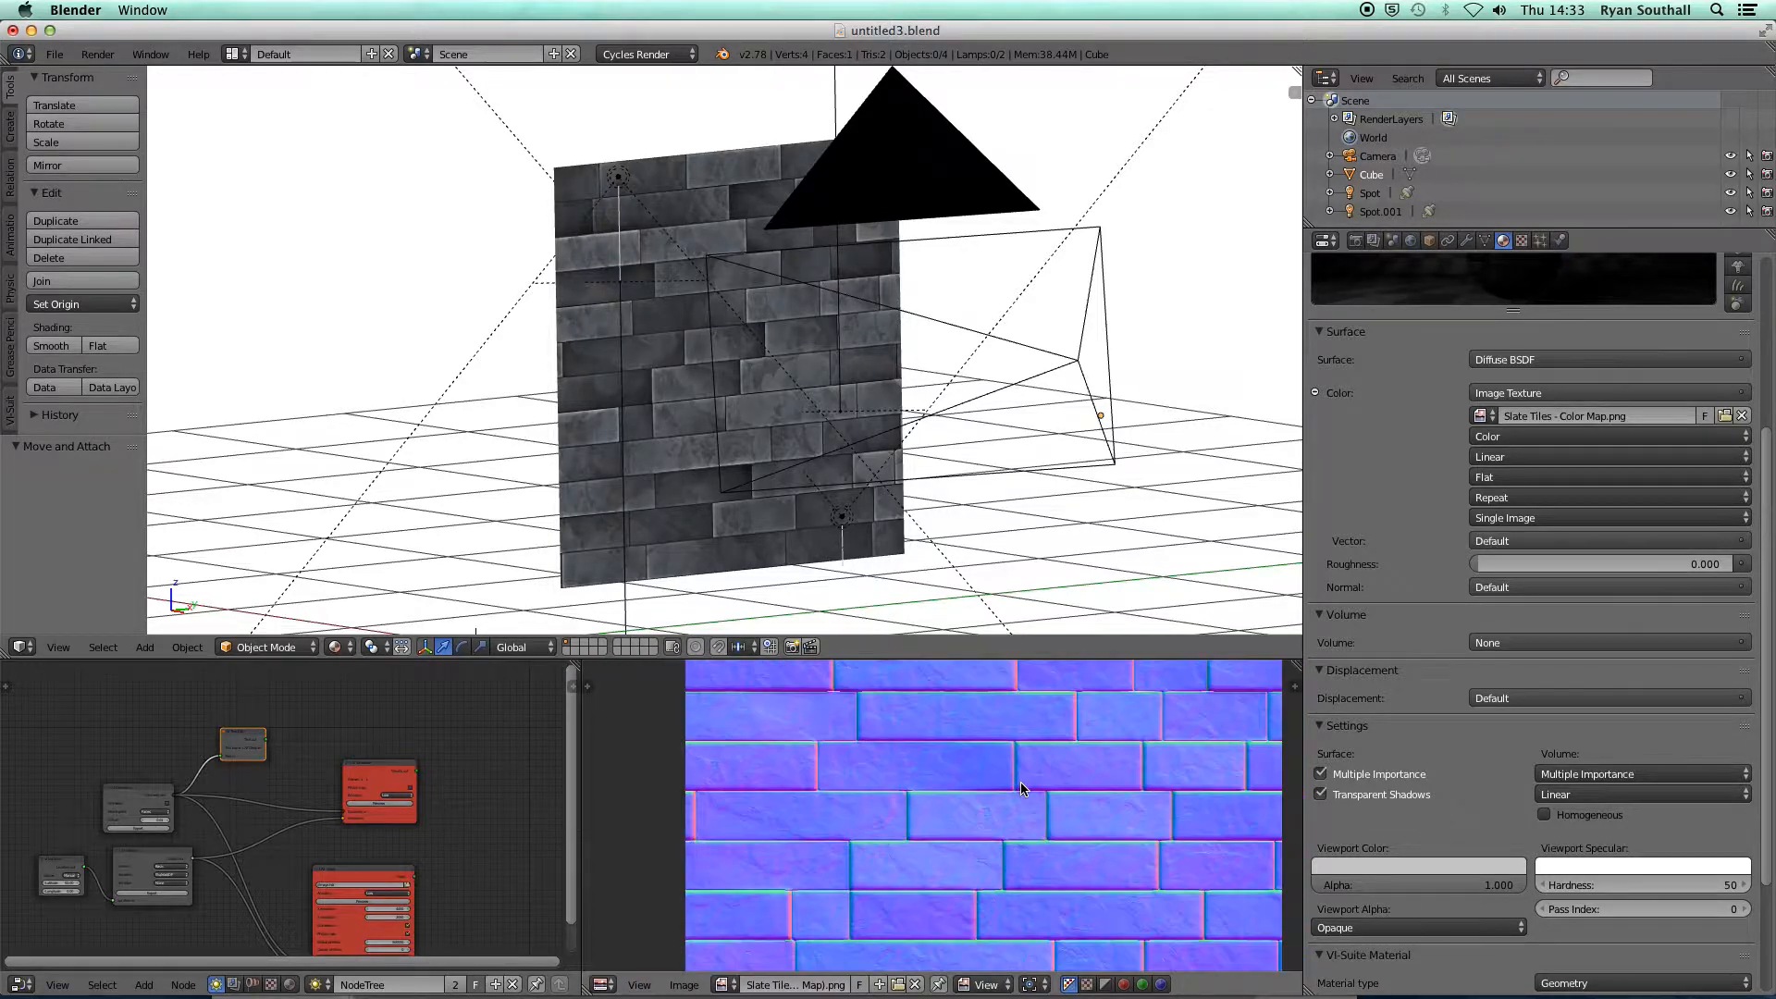
# Change the image editor to a Node Editor showing the Tex material's nodes and maximize it.
pyautogui.click(603, 984)
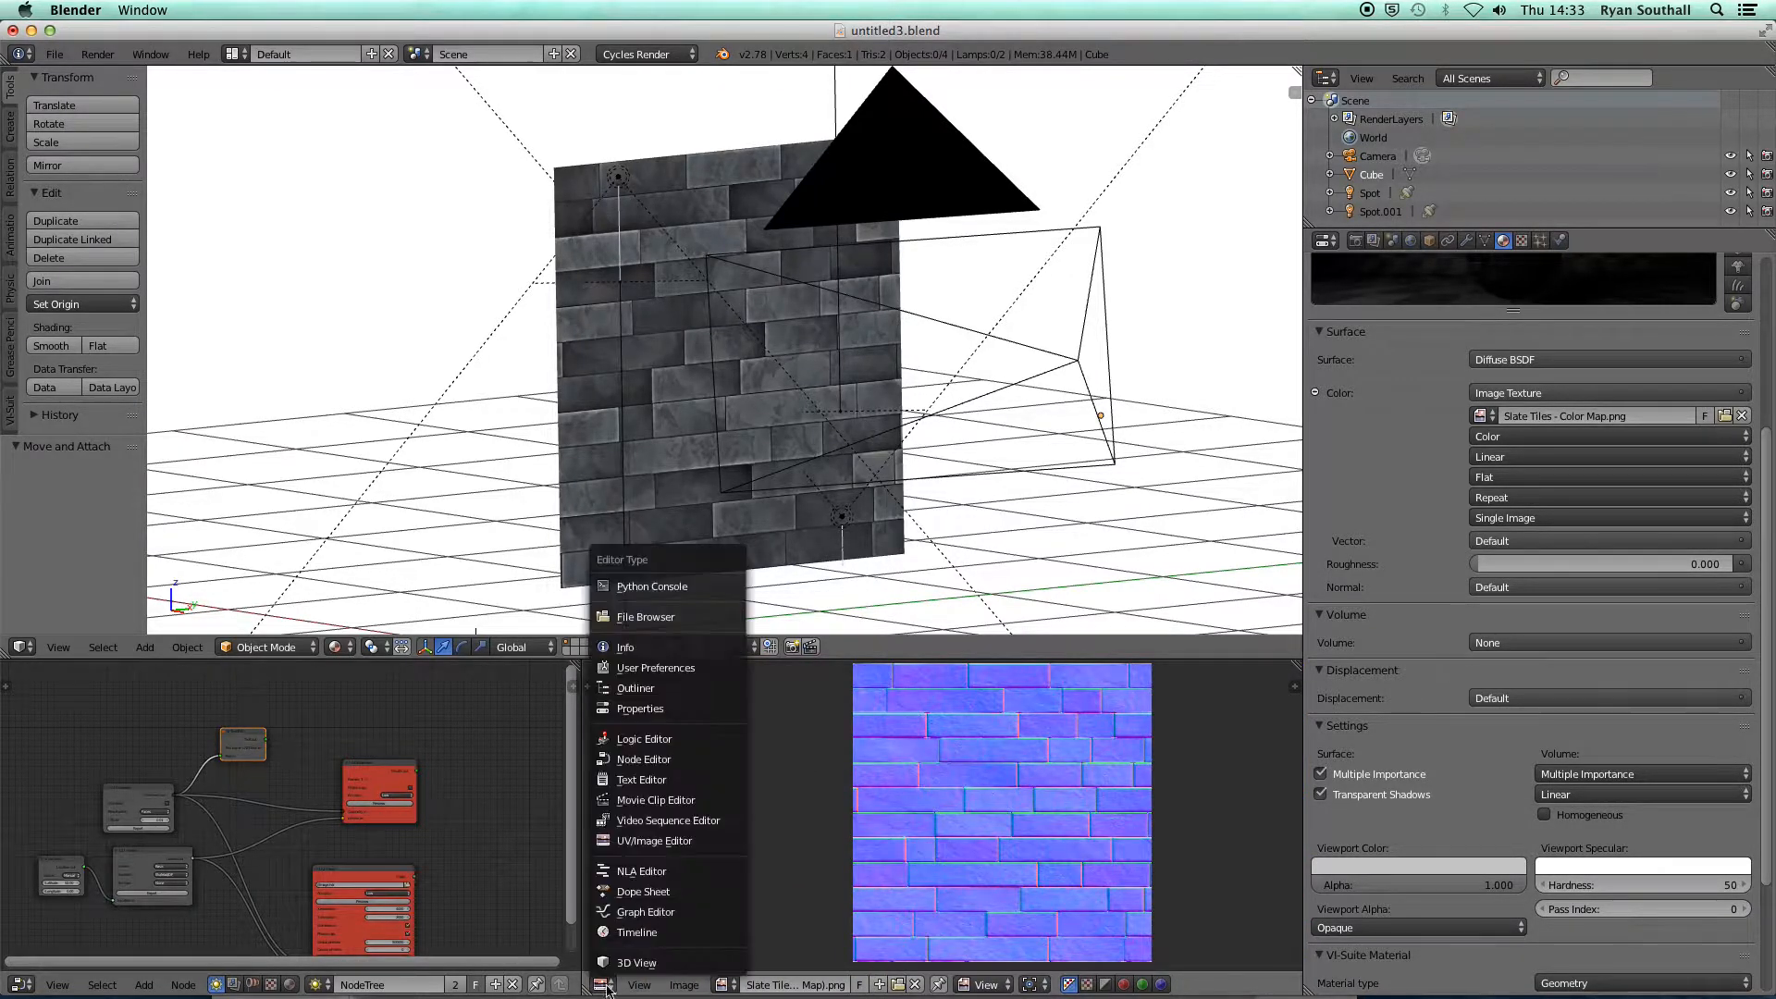
pyautogui.click(658, 763)
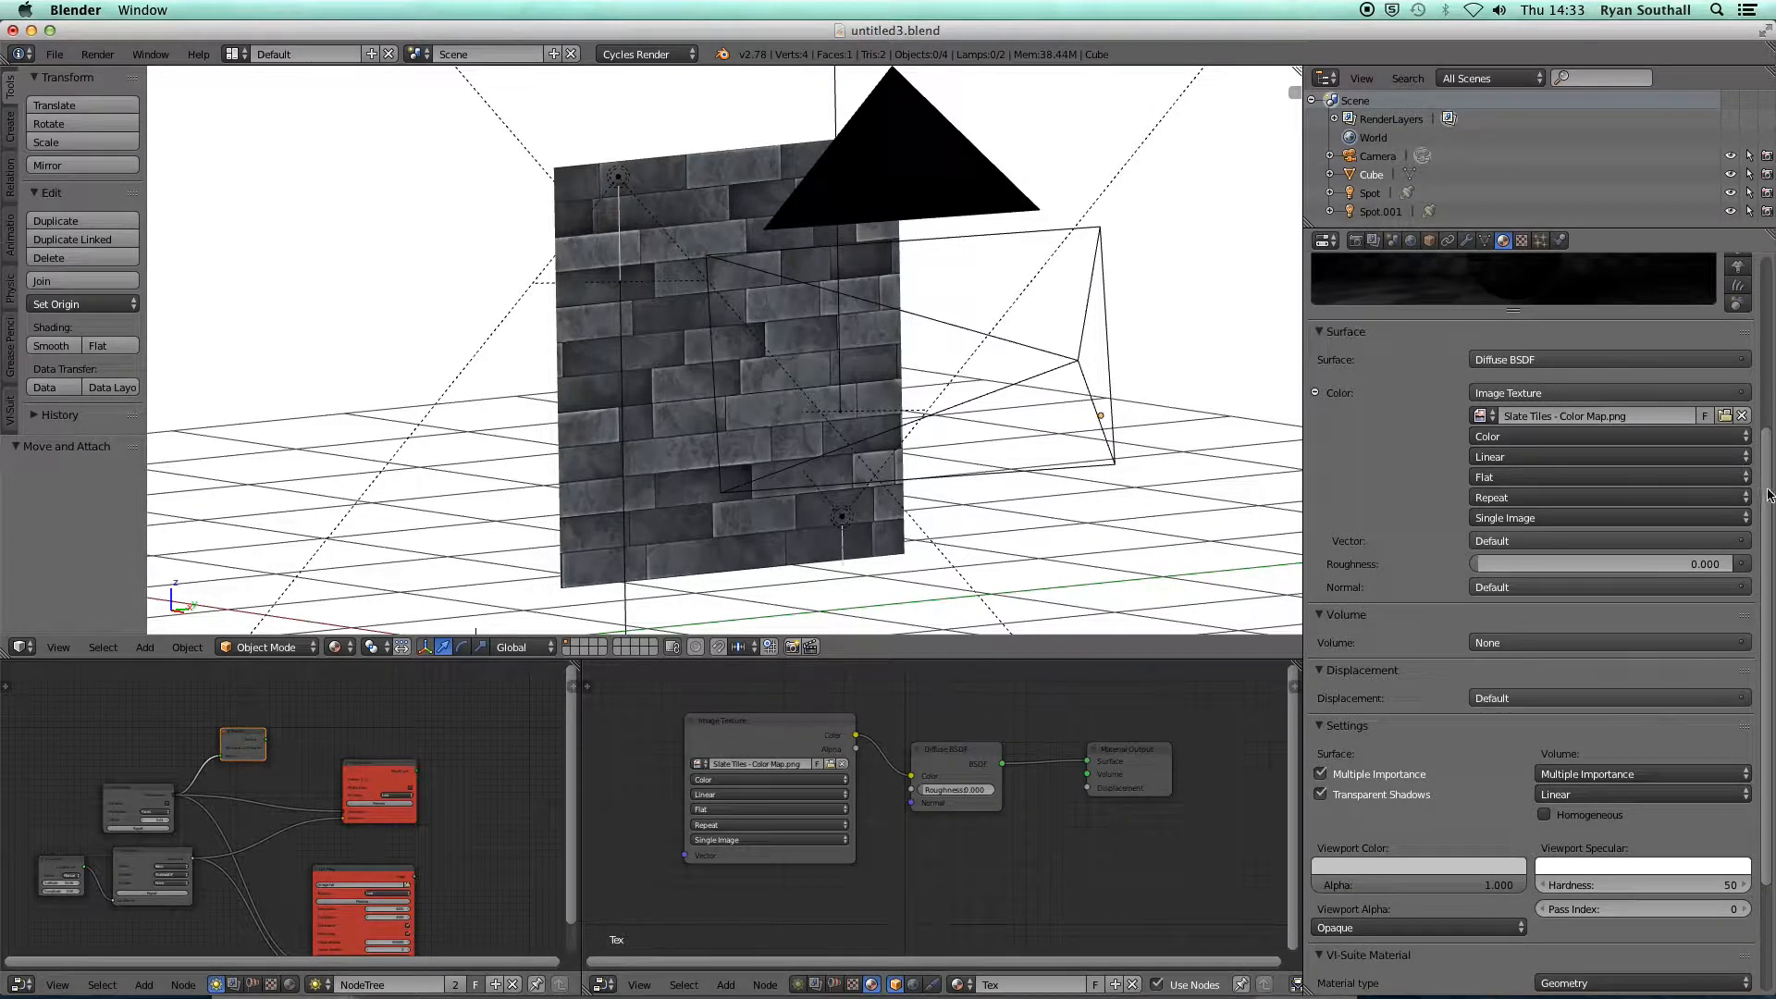
pyautogui.scroll(7, 1452, 341)
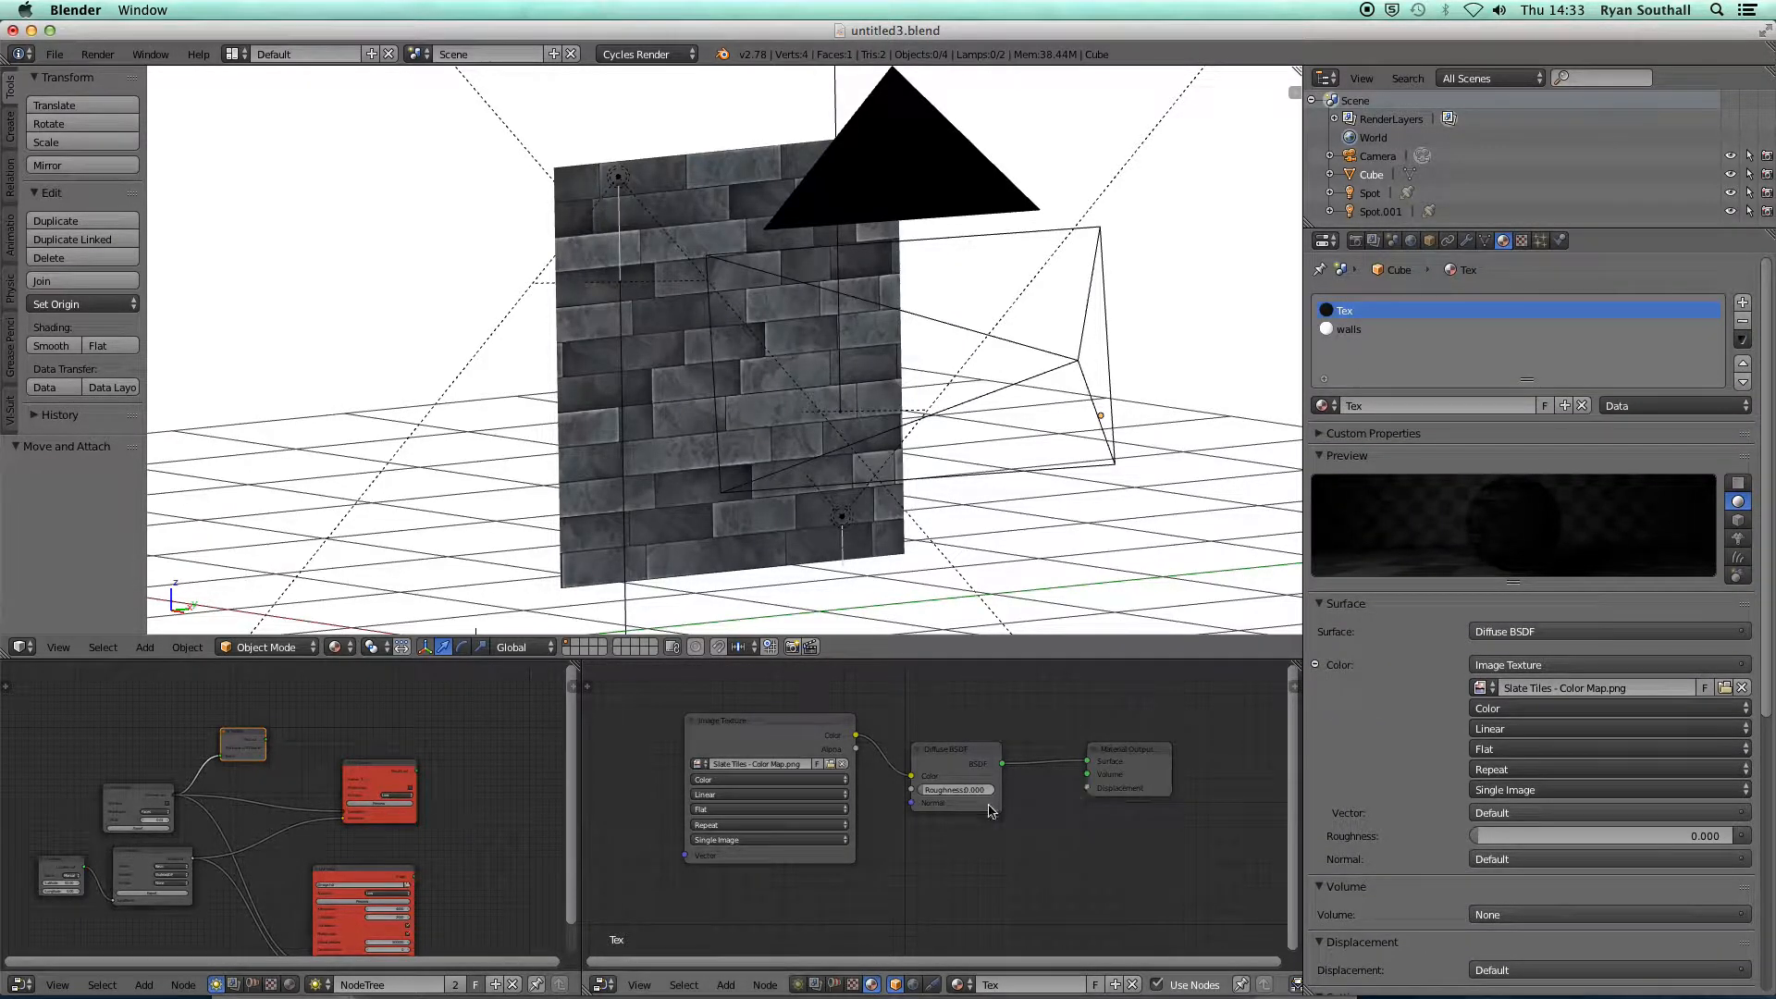
pyautogui.hotkey('shift', 'space')
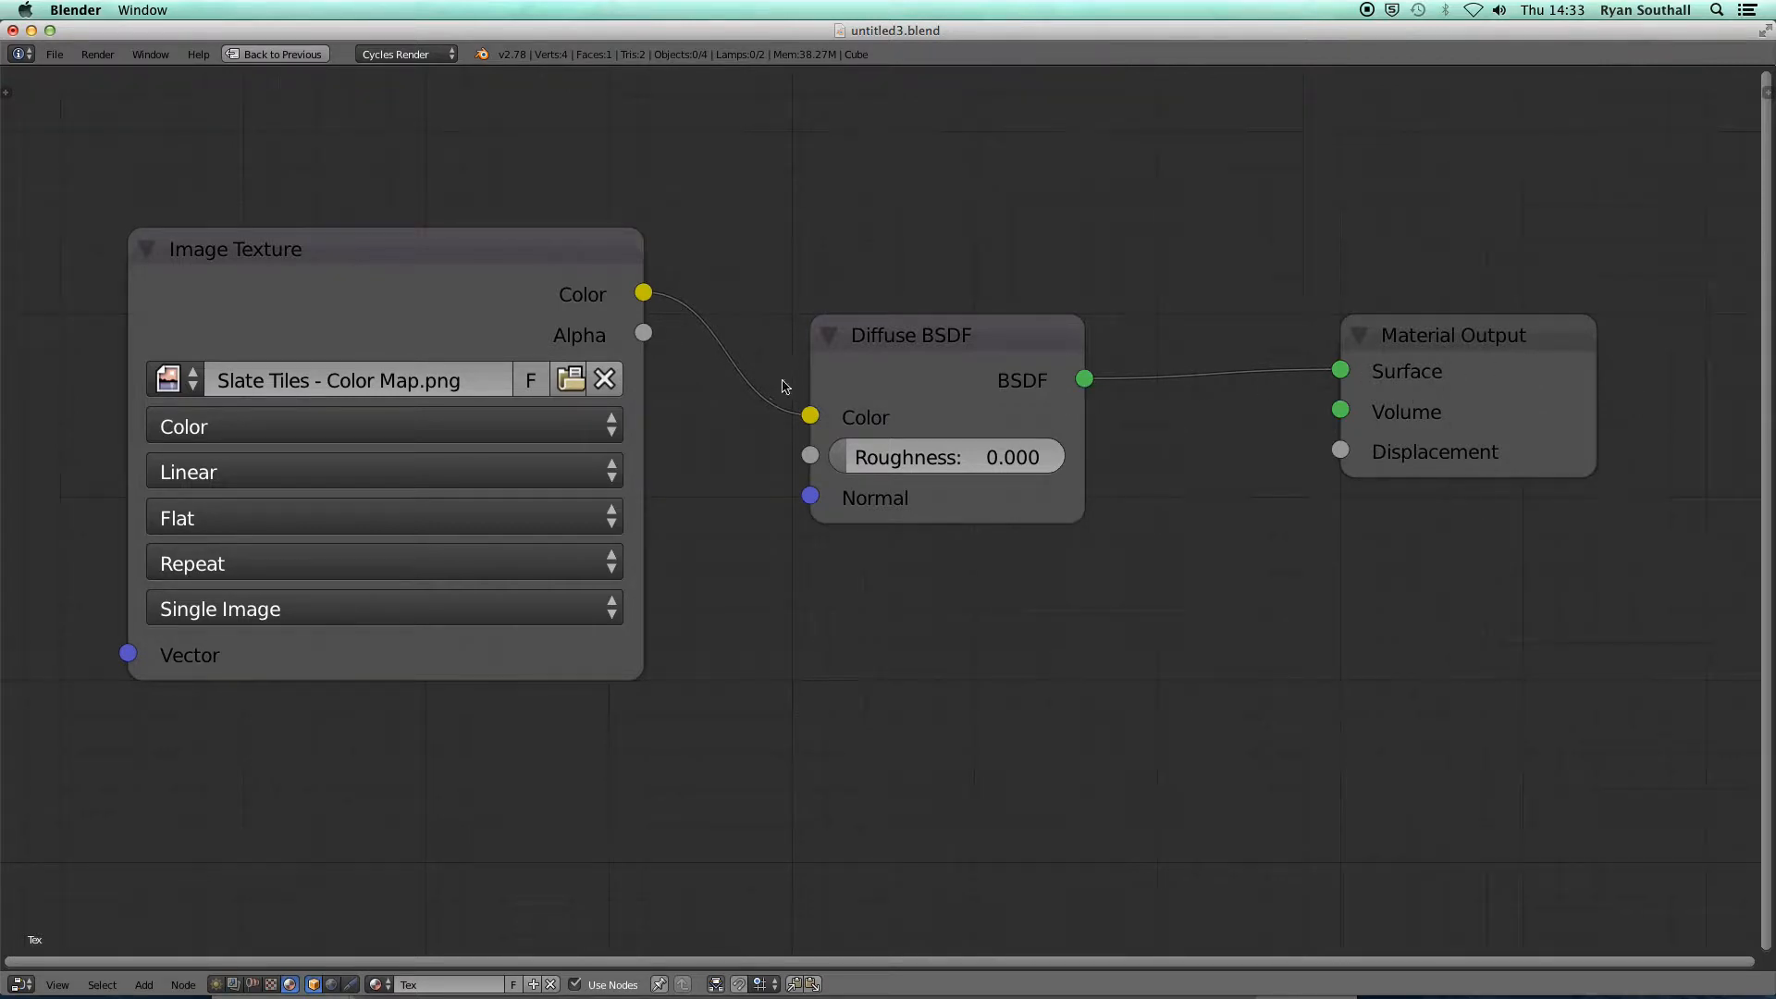
pyautogui.moveTo(784, 415); pyautogui.dragTo(800, 421)
pyautogui.scroll(1, 775, 556)
pyautogui.scroll(-3, 775, 556)
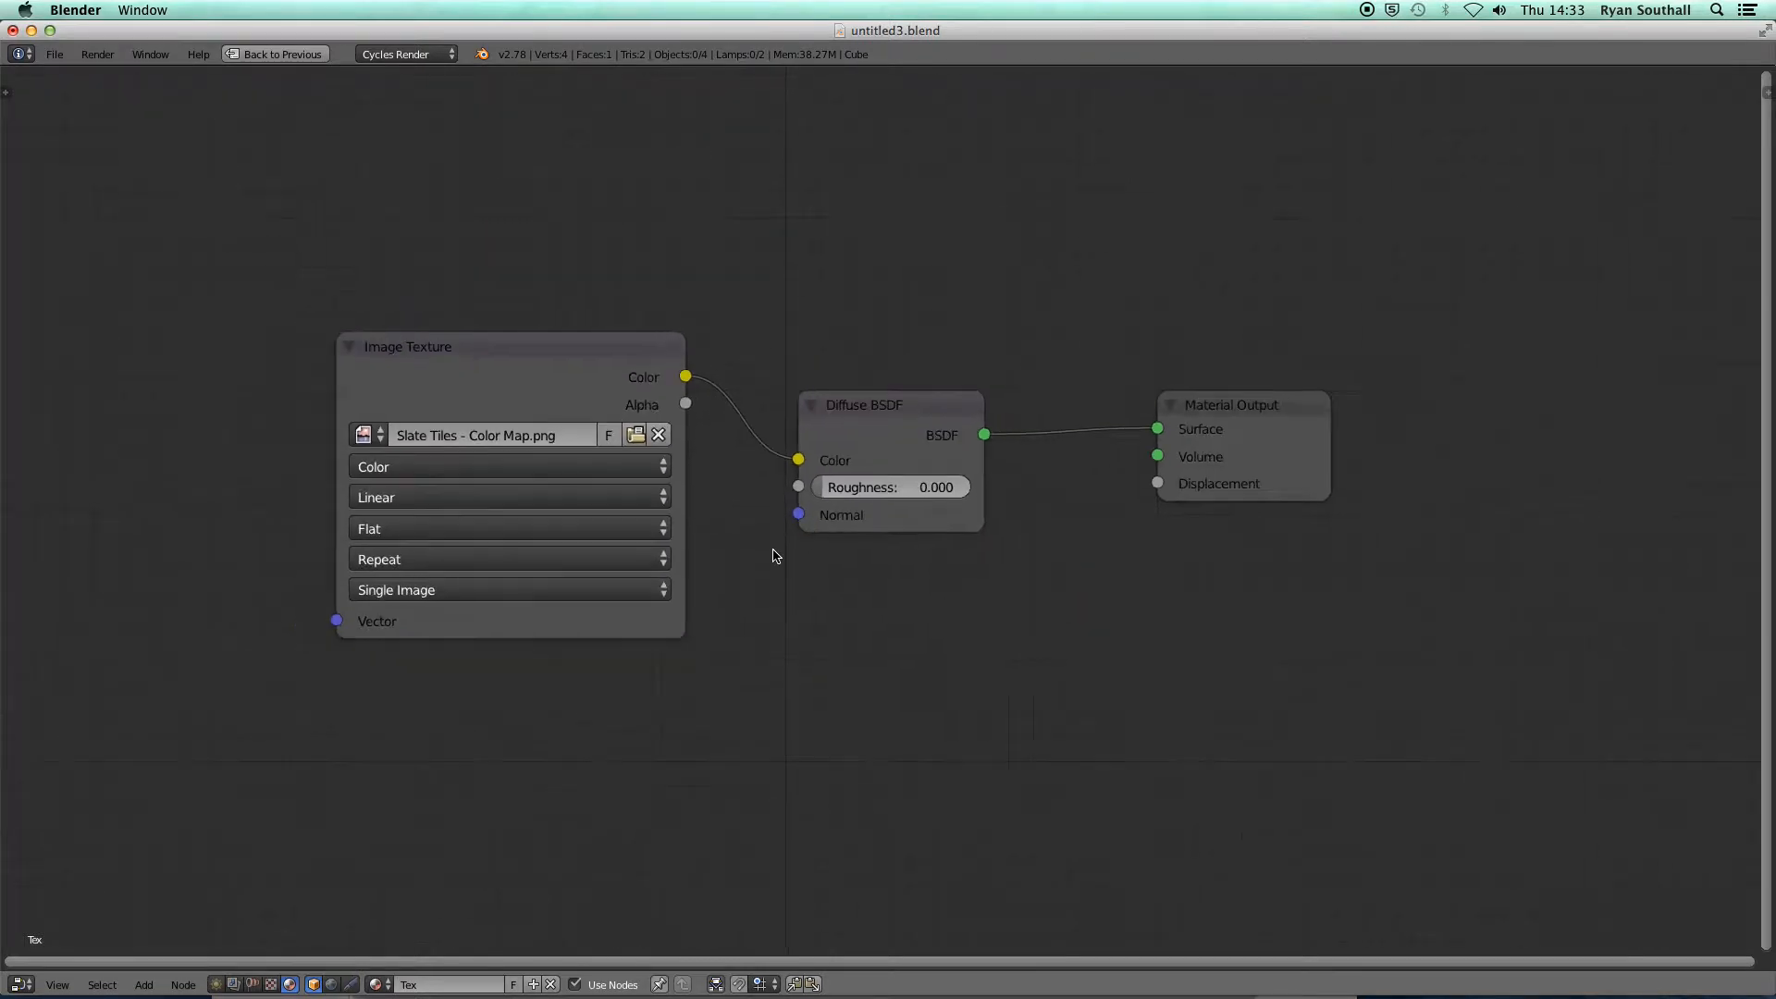
# Shift the Diffuse BSDF node away from the Image Texture node and add a Normal Map vector node below them.
pyautogui.moveTo(865, 410); pyautogui.dragTo(912, 388)
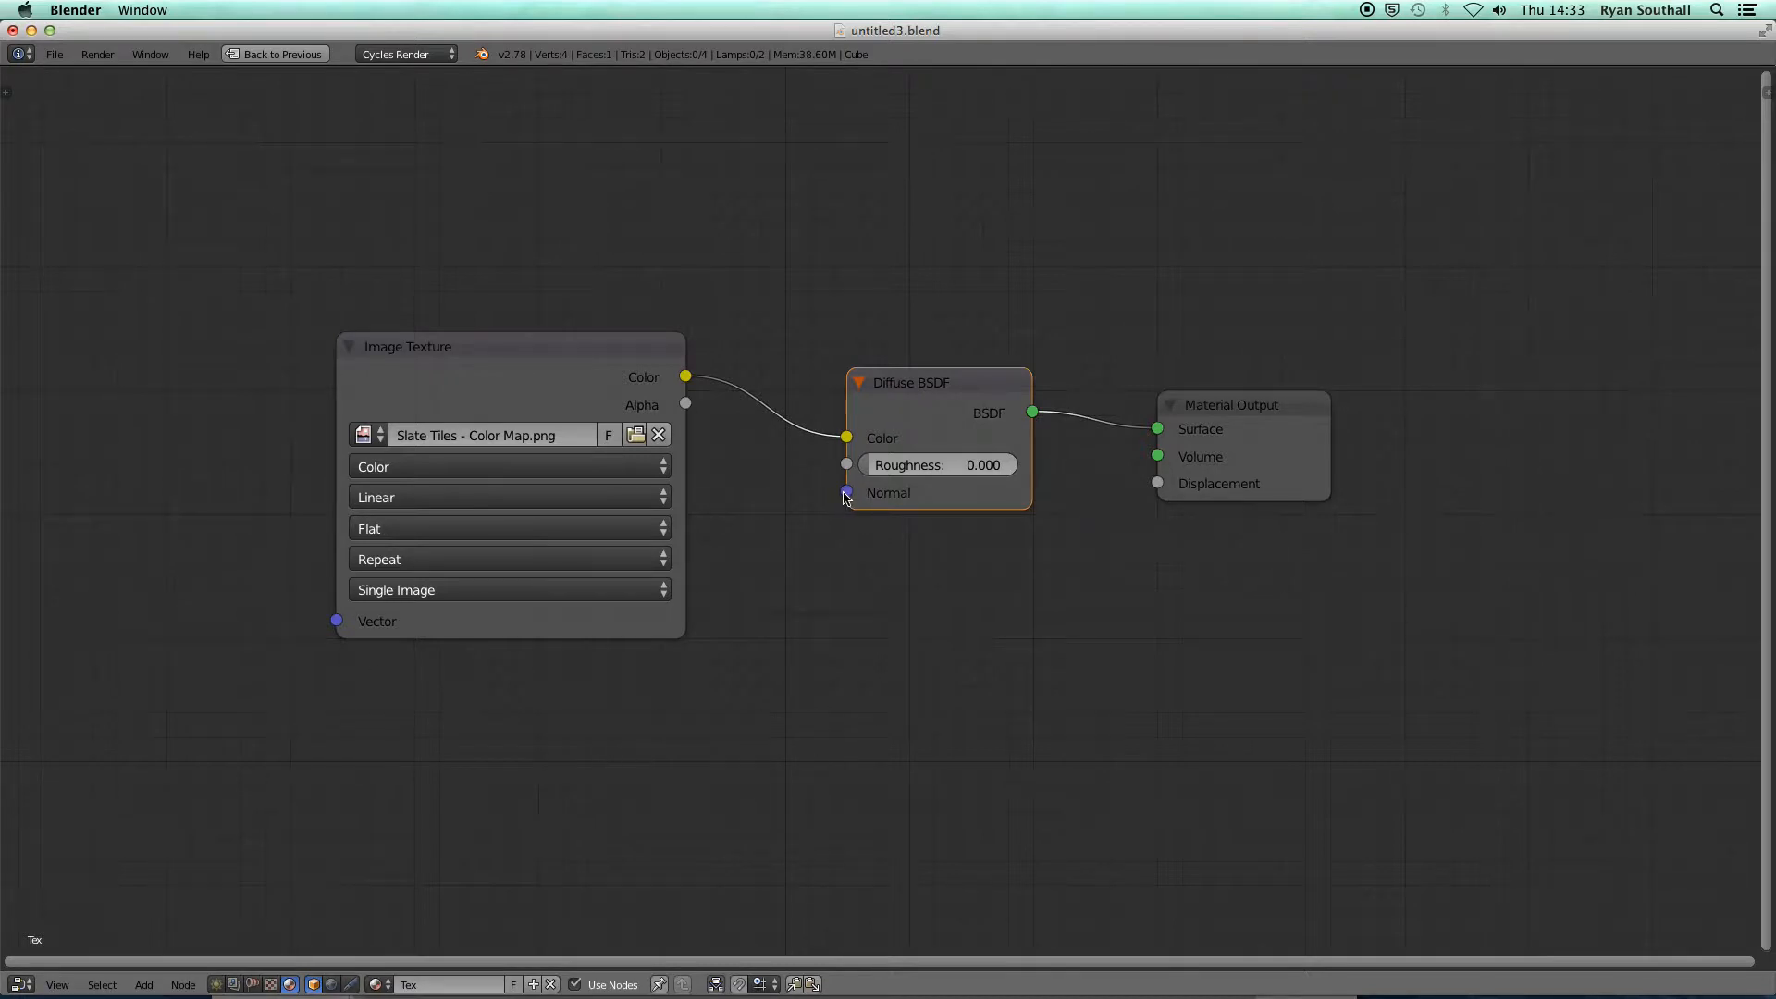
pyautogui.click(148, 985)
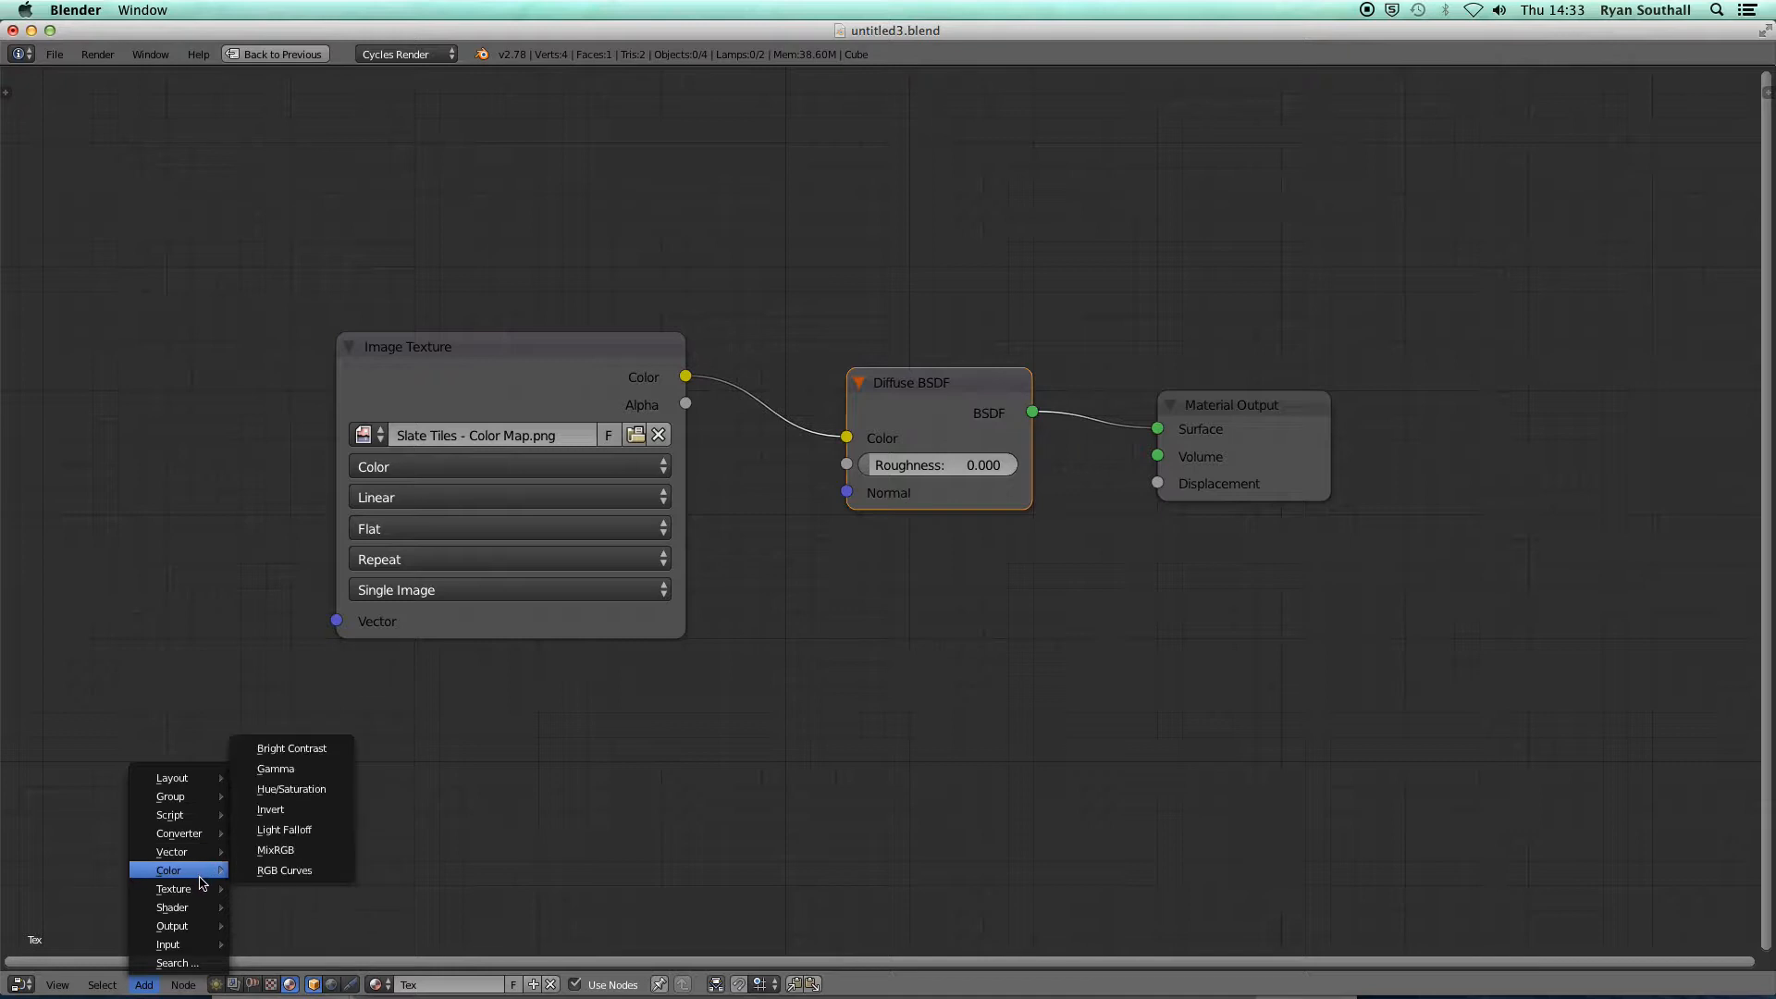
pyautogui.moveTo(201, 907)
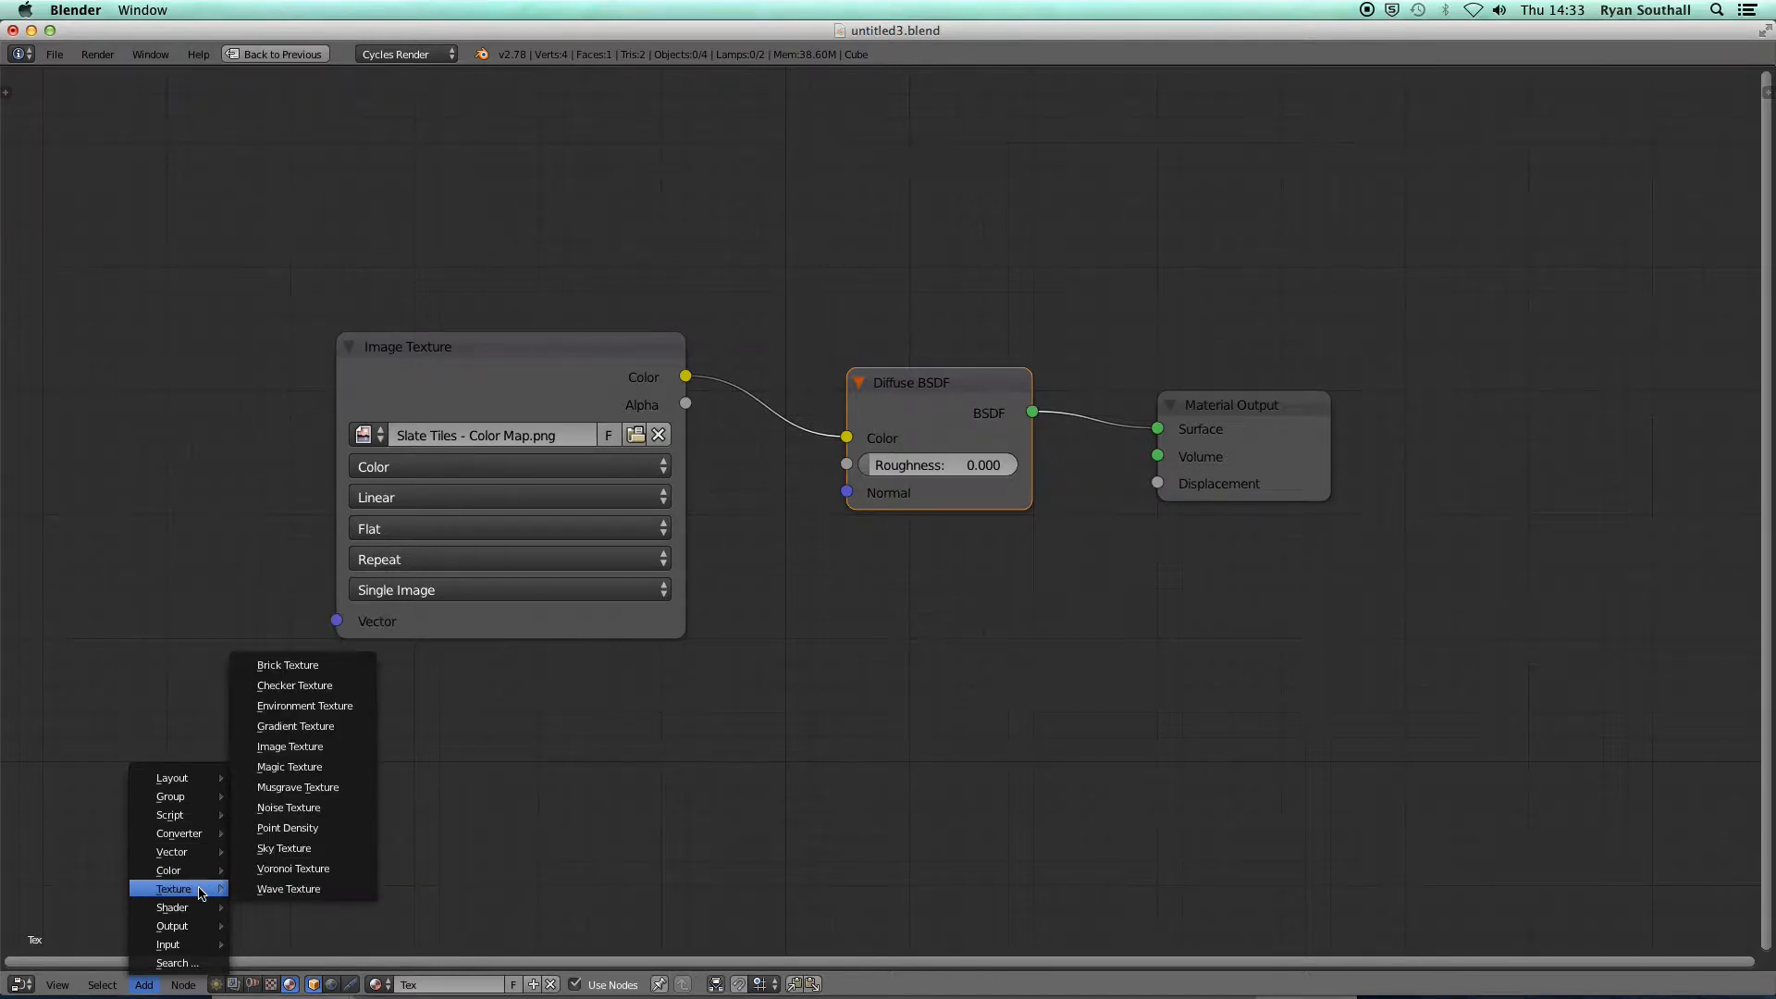
pyautogui.moveTo(199, 852)
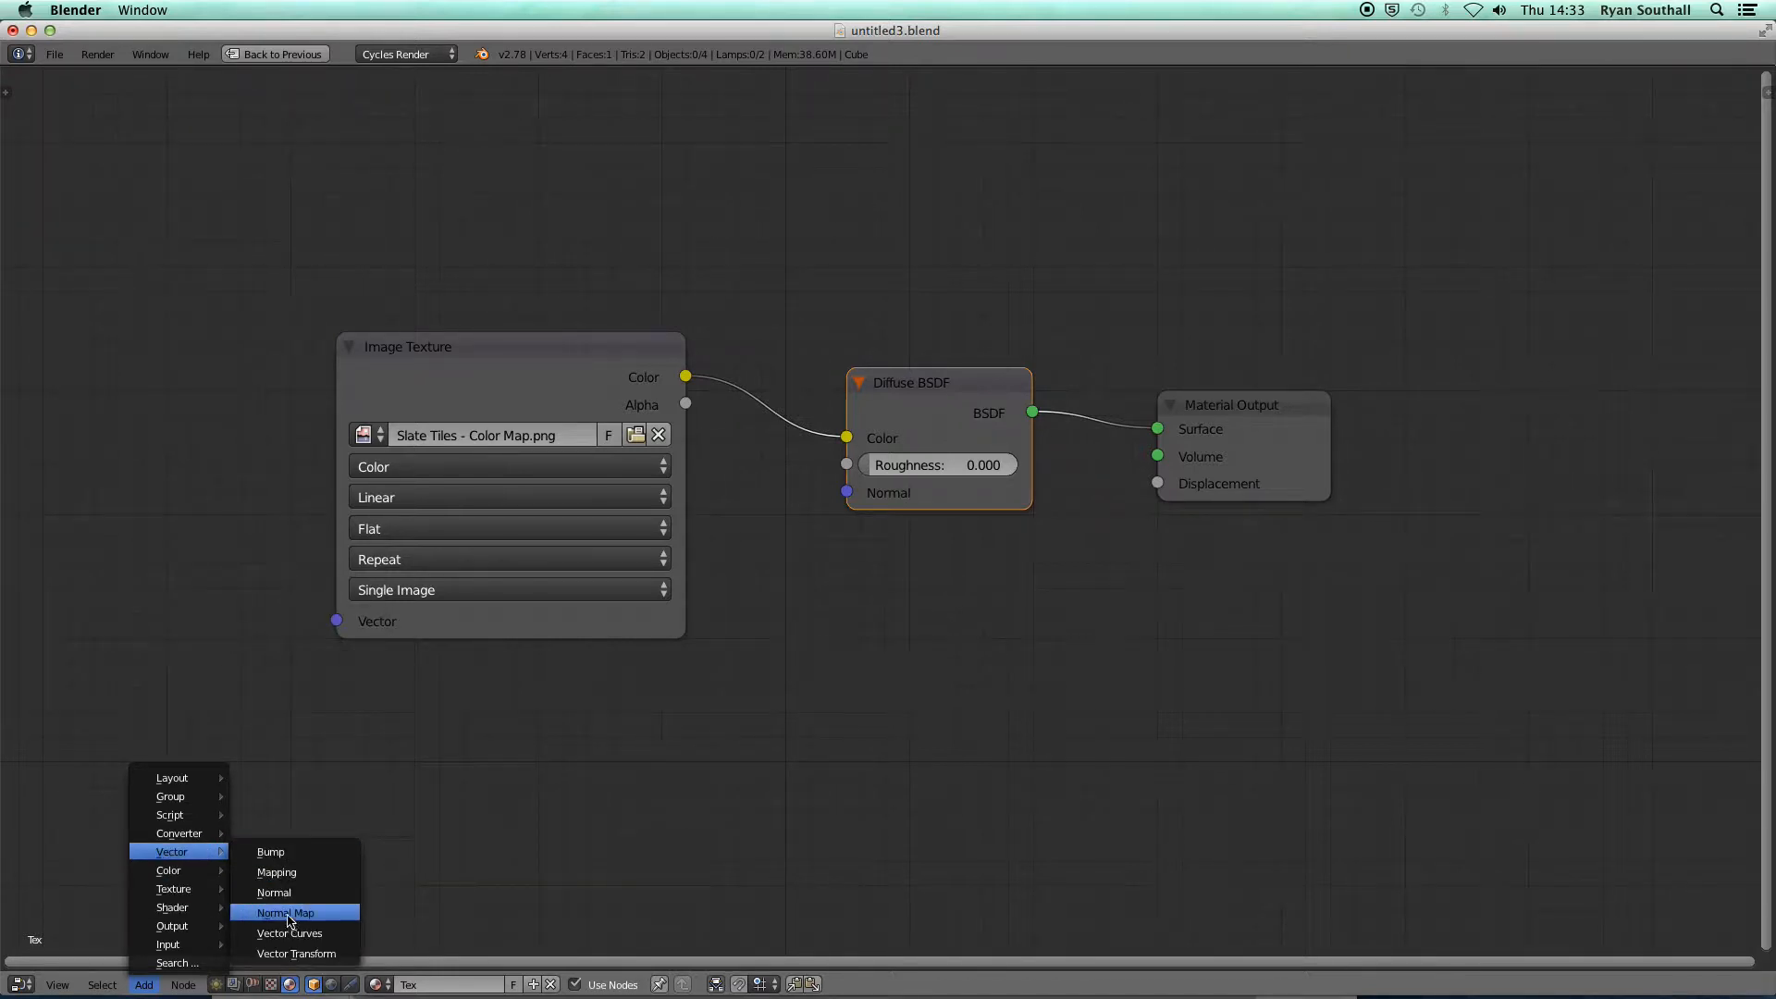
pyautogui.click(289, 913)
pyautogui.click(933, 692)
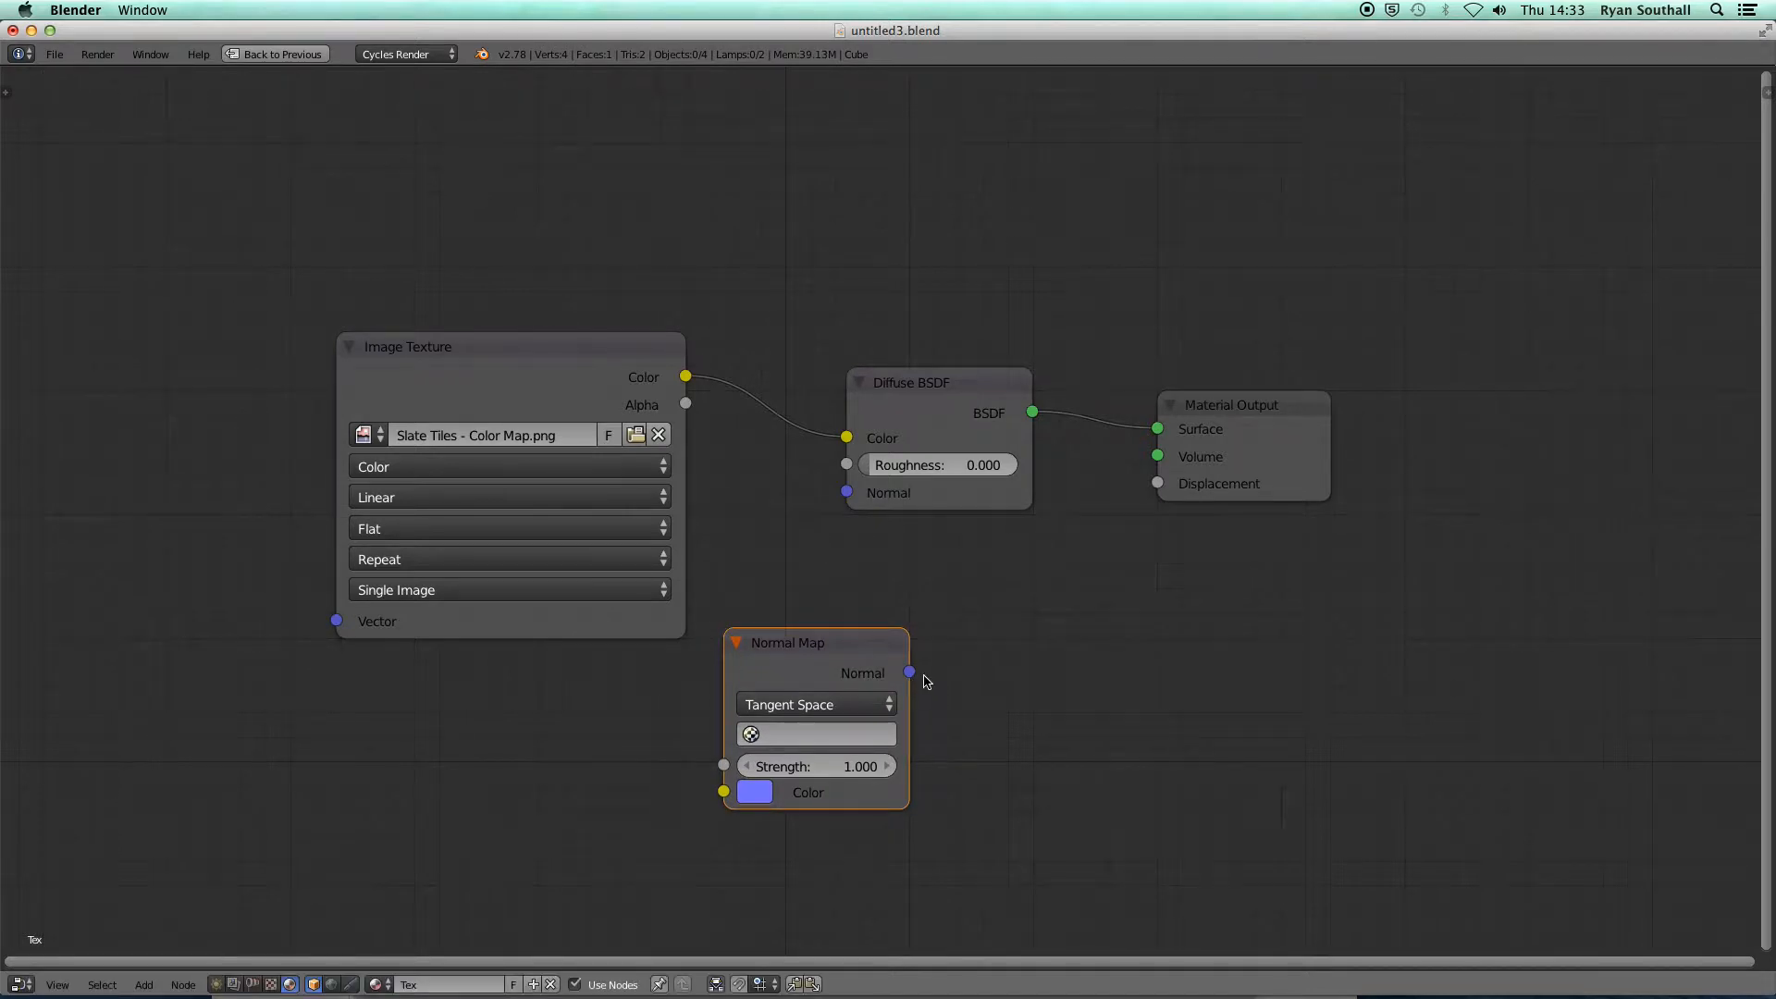
# Link the Normal Map node's output to the Diffuse BSDF Normal input and move Material Output and Diffuse BSDF farther from the texture node.
pyautogui.moveTo(910, 673); pyautogui.dragTo(858, 496)
pyautogui.moveTo(1214, 417); pyautogui.dragTo(1337, 390)
pyautogui.moveTo(977, 384); pyautogui.dragTo(1085, 384)
# Set the Normal Map node's UV map to UVMap, keeping Tangent Space.
pyautogui.click(777, 738)
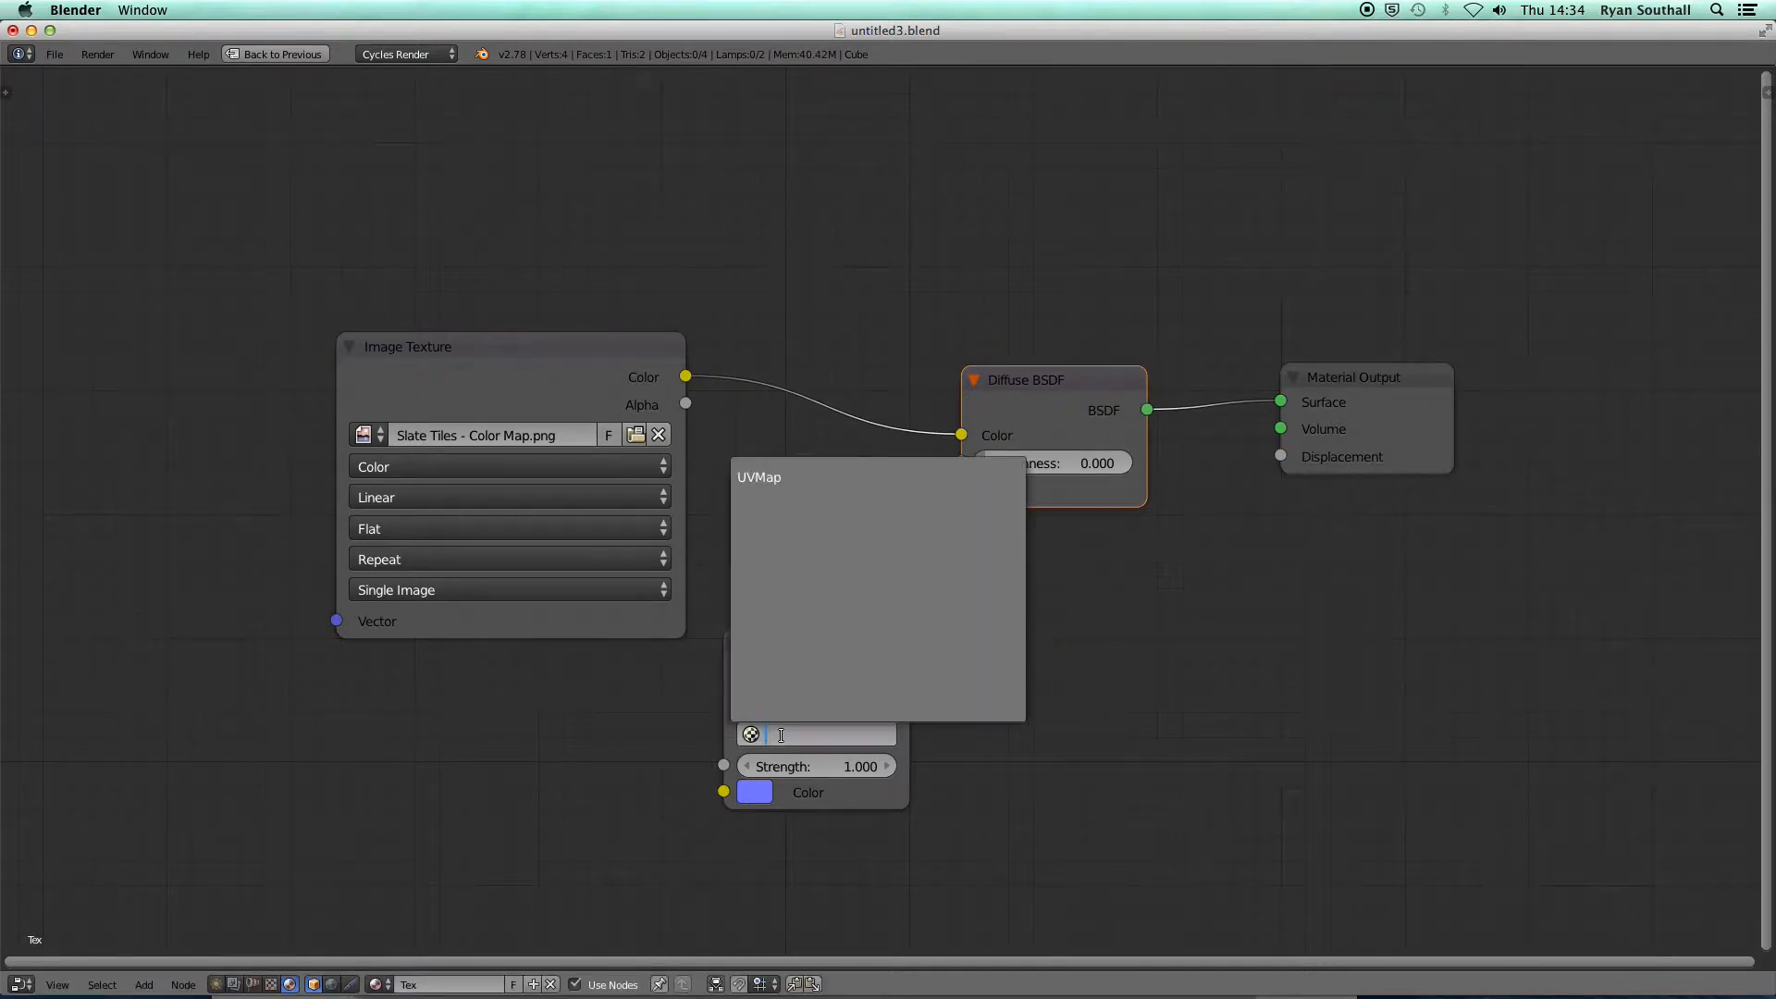
pyautogui.click(780, 478)
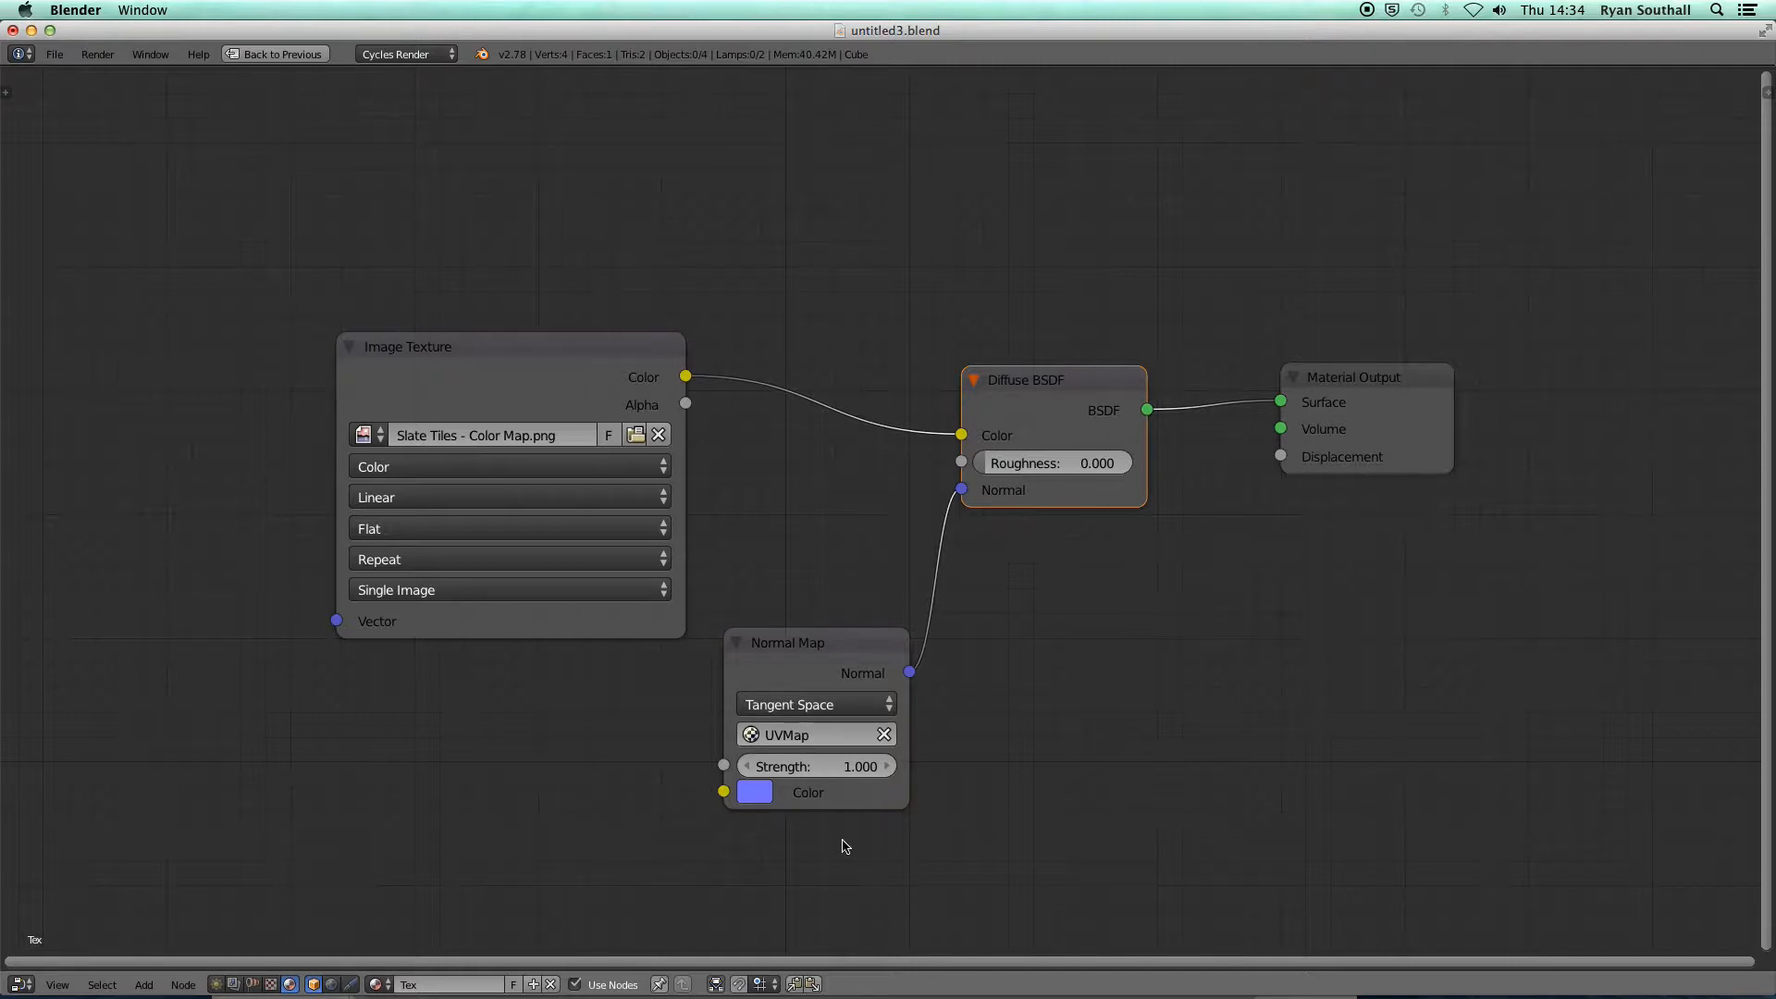
pyautogui.moveTo(814, 845); pyautogui.dragTo(917, 746, button='middle')
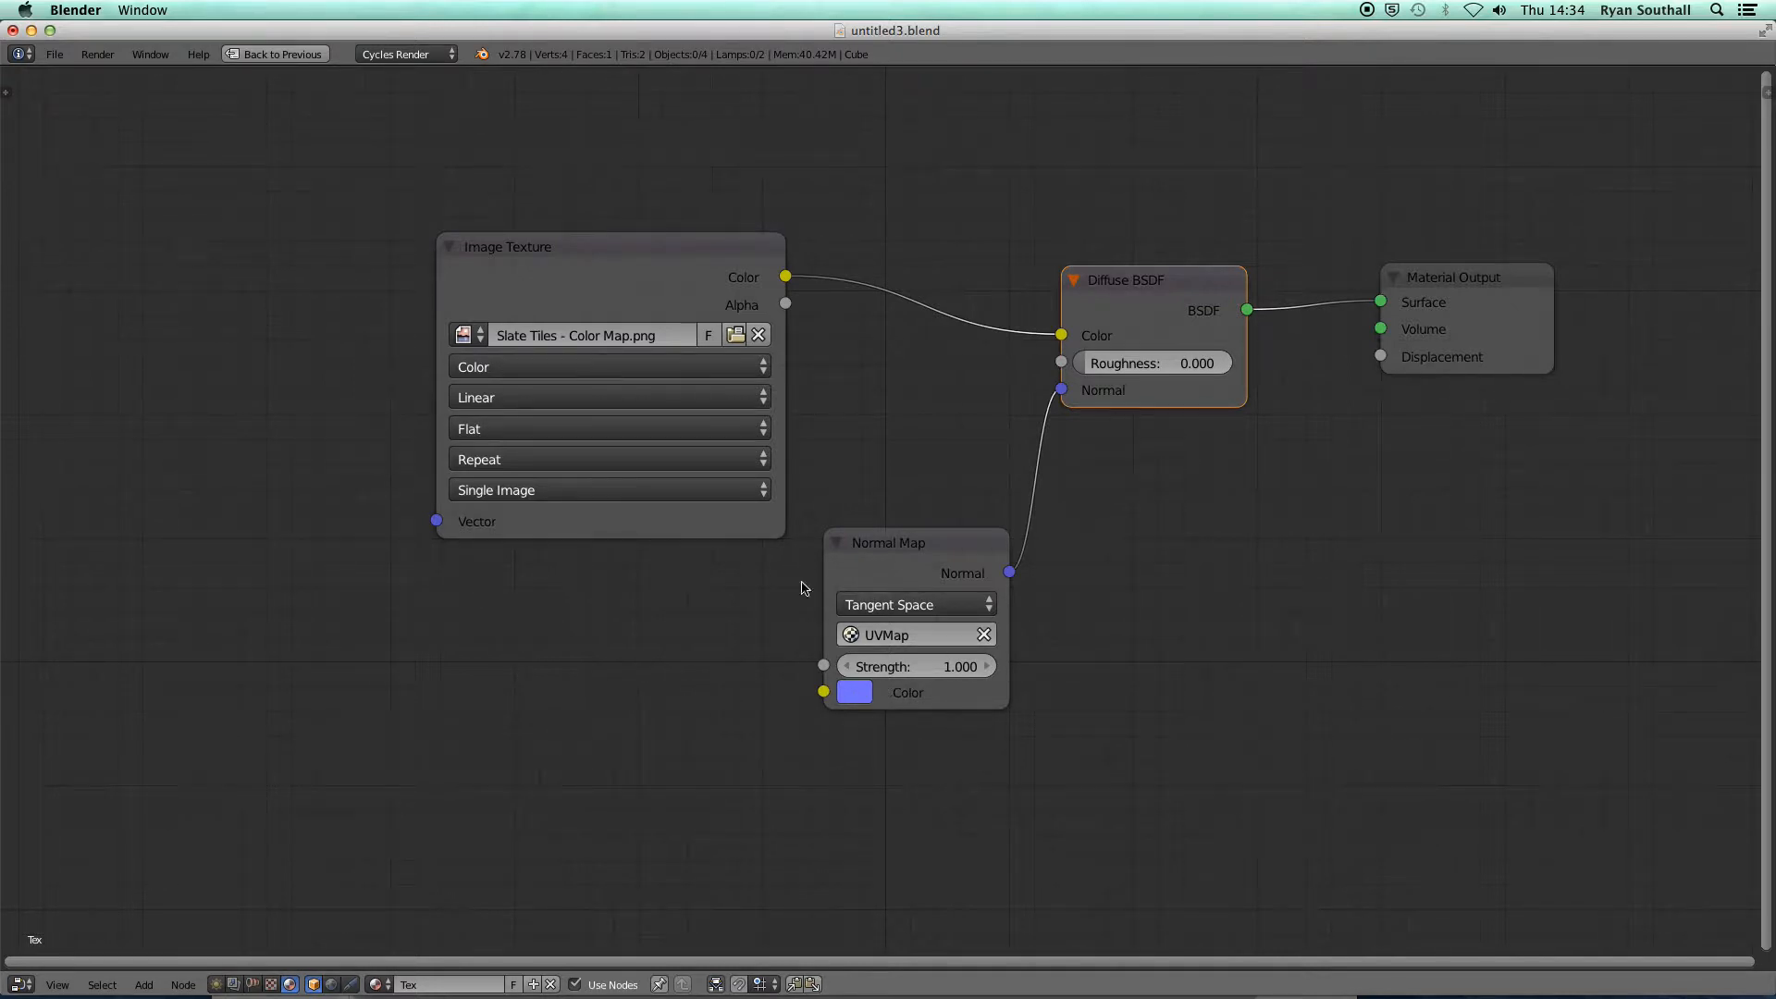
# Add a second Image Texture node below the first and assign it Slate Tiles - (Normal Map).png.
pyautogui.click(143, 984)
pyautogui.moveTo(185, 890)
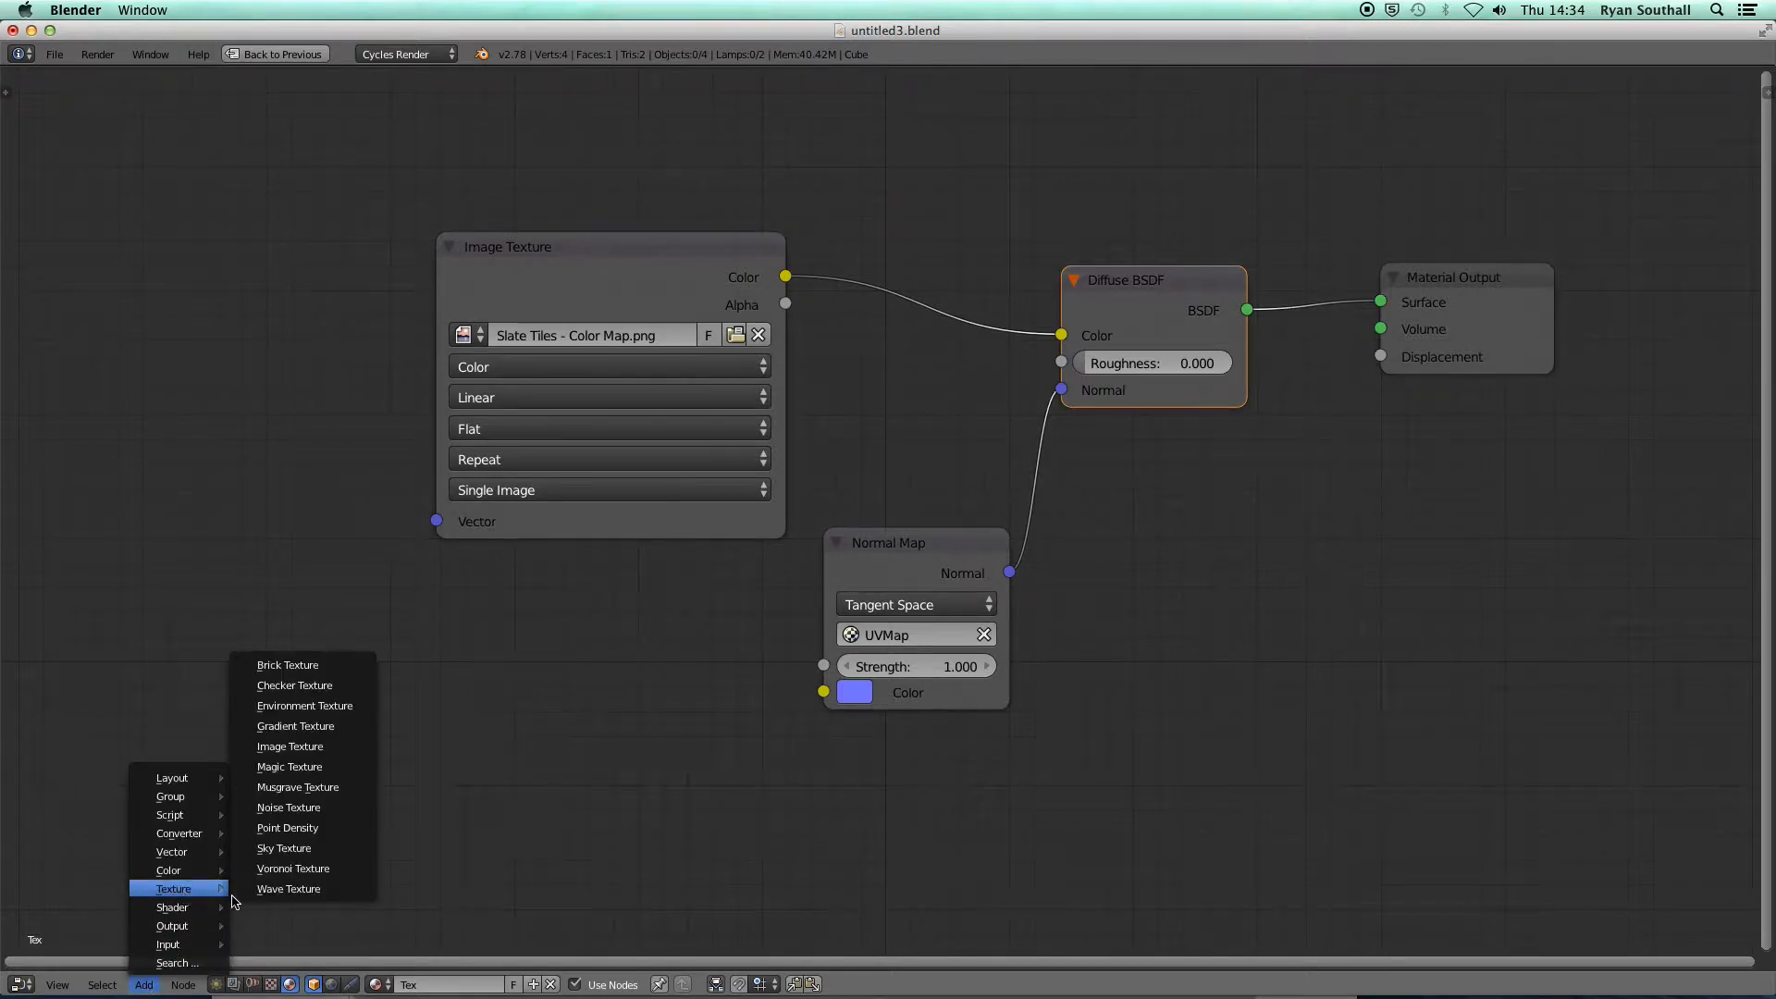
pyautogui.click(289, 746)
pyautogui.click(507, 614)
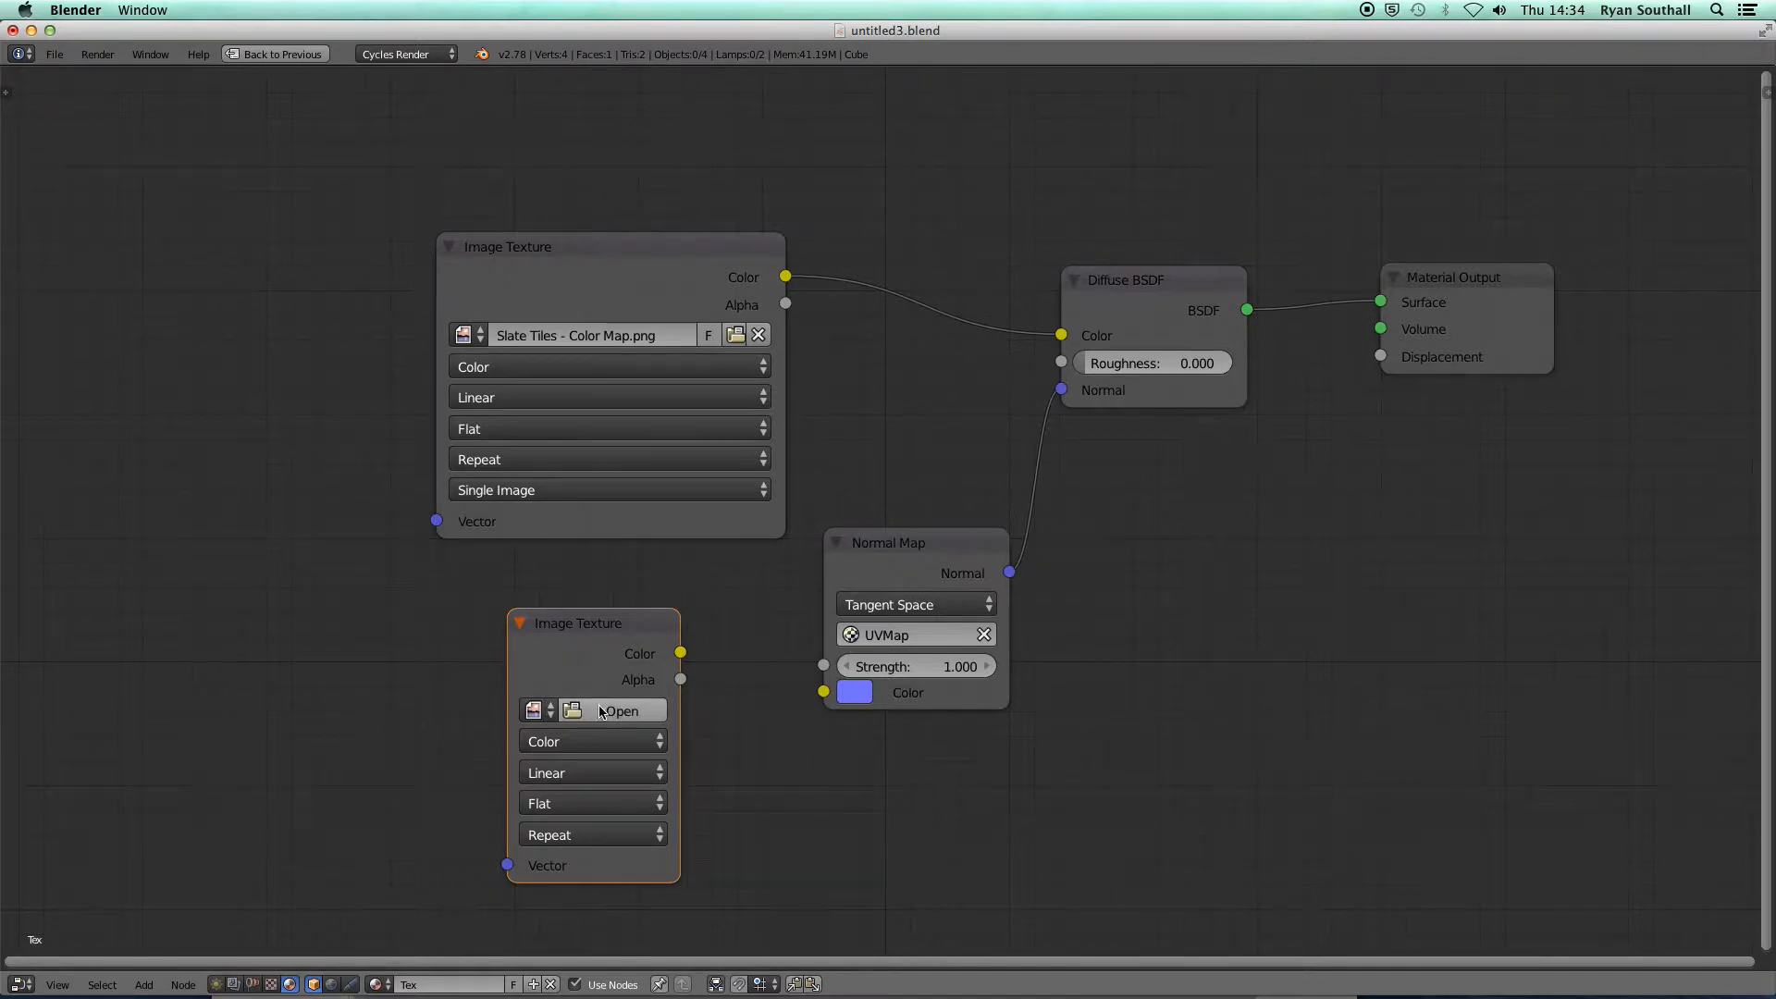
pyautogui.click(539, 710)
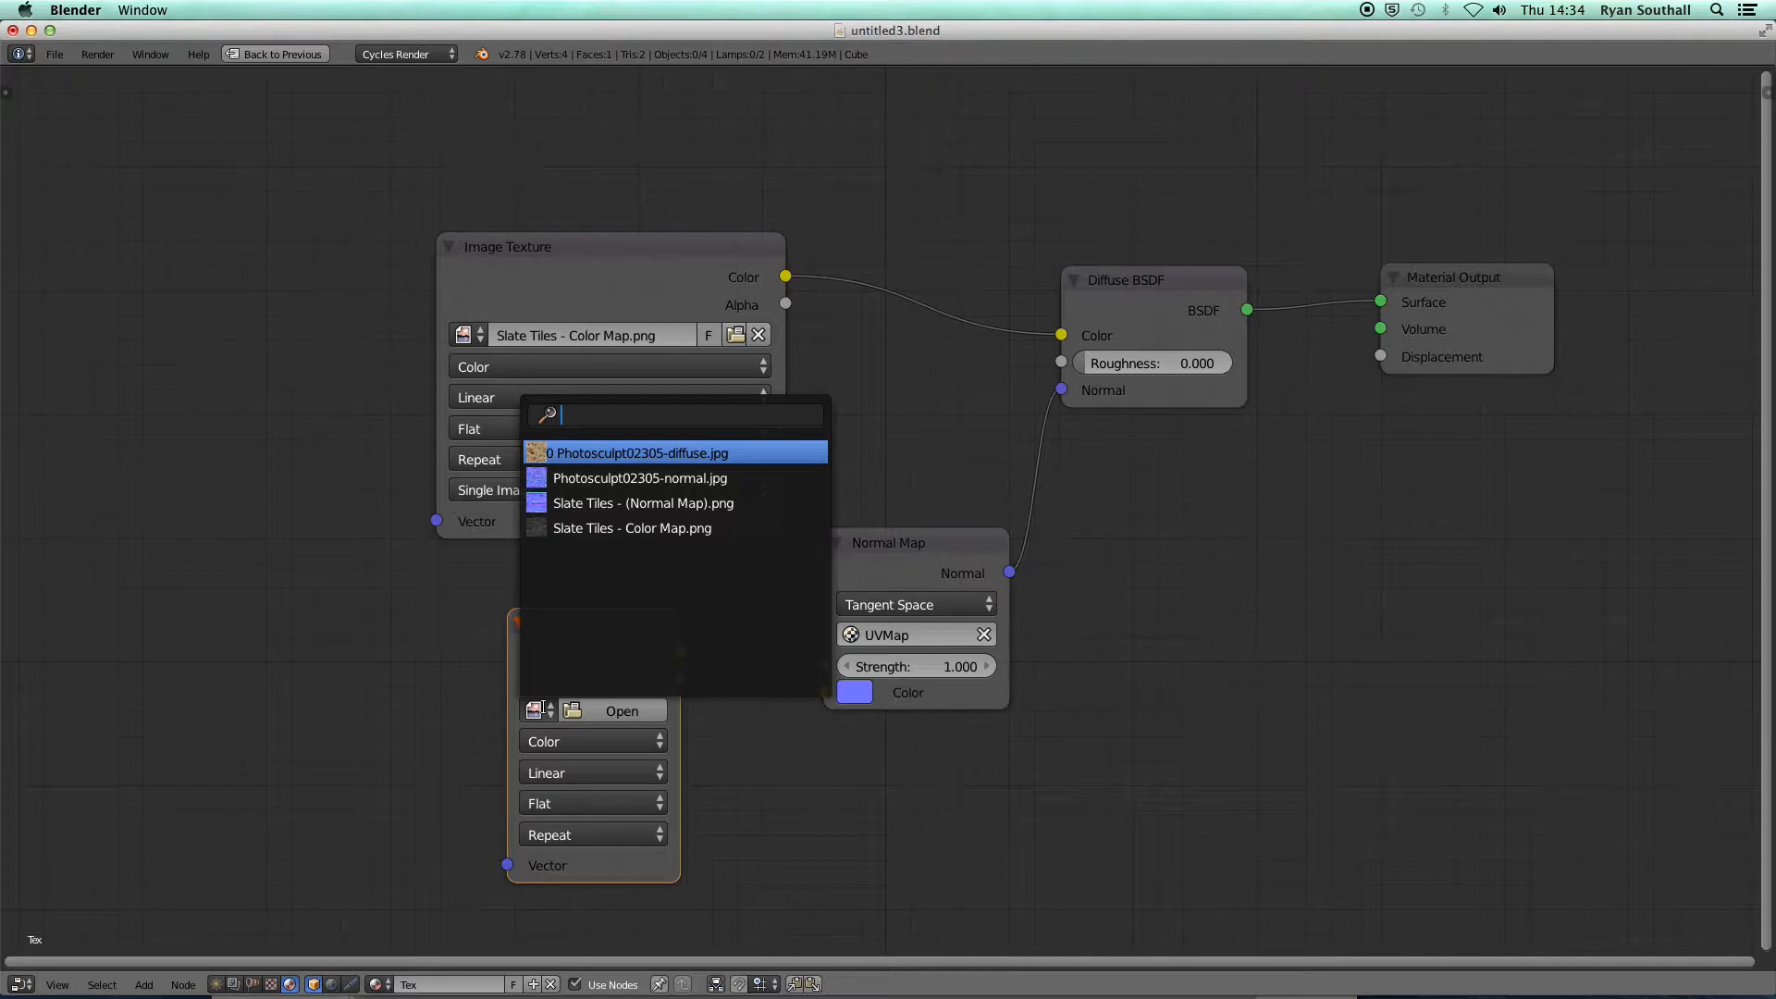
pyautogui.click(610, 504)
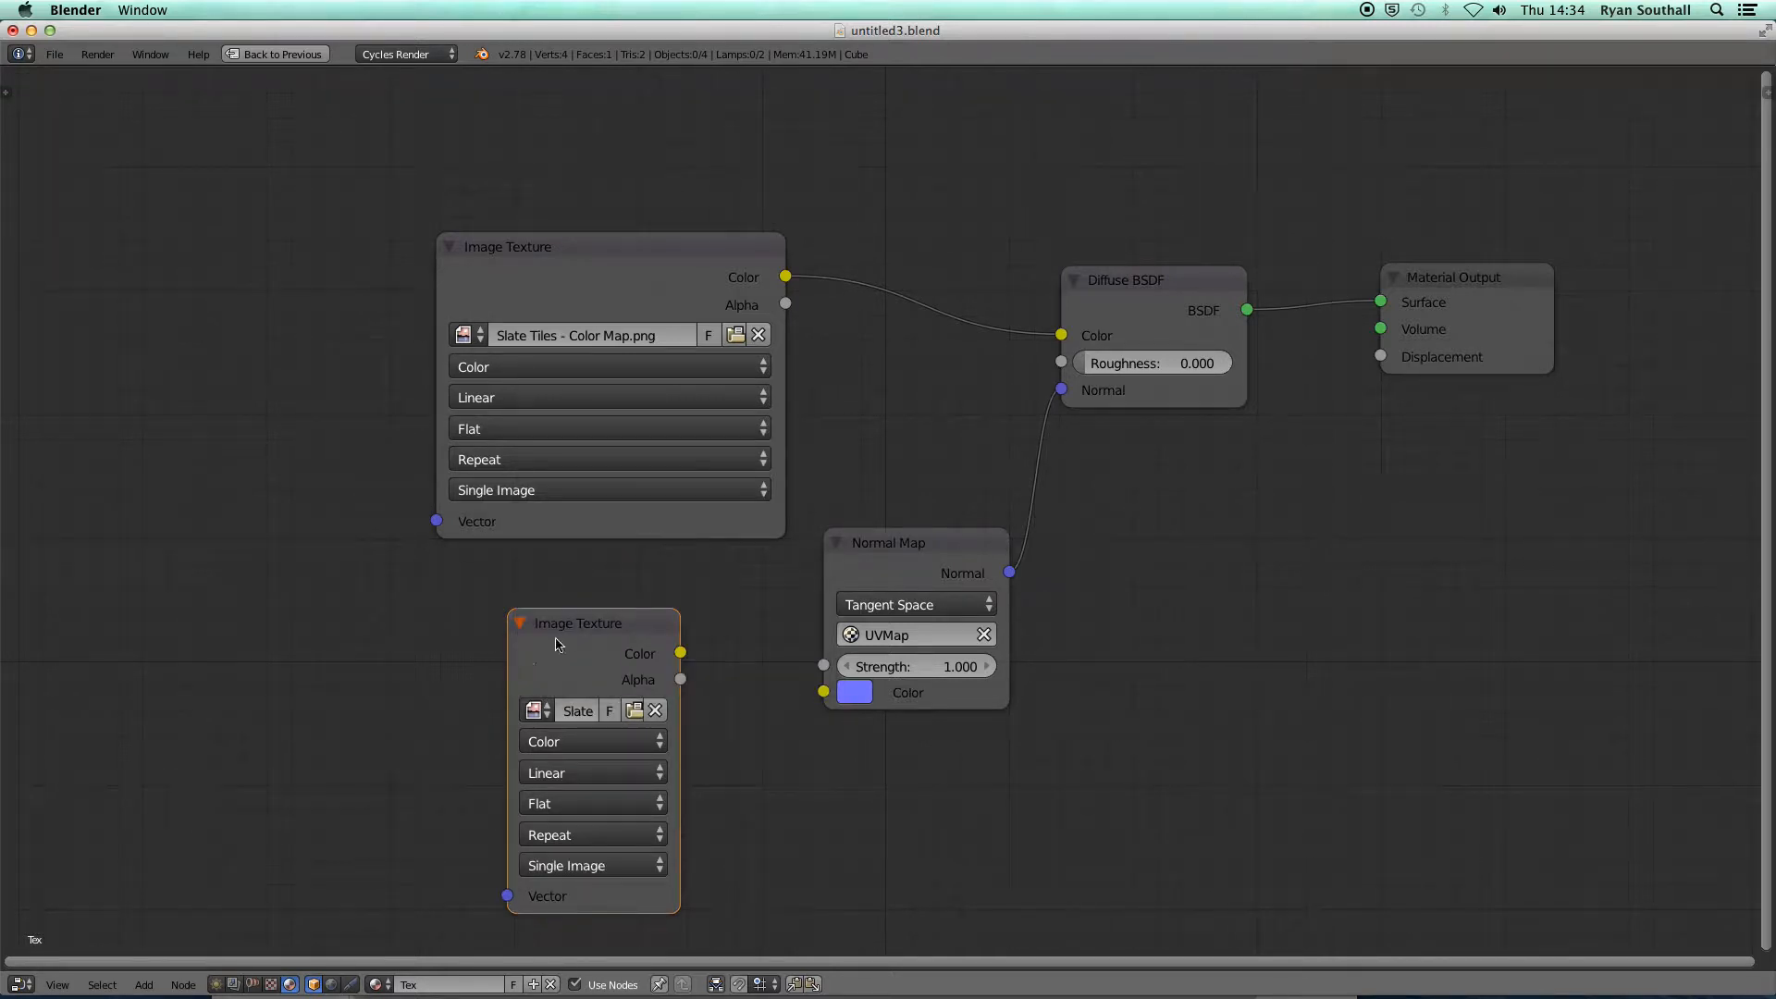
# Link the second Image Texture's Color output to the Normal Map node's Color input, keeping the texture's color space as Color.
pyautogui.moveTo(578, 620); pyautogui.dragTo(479, 575)
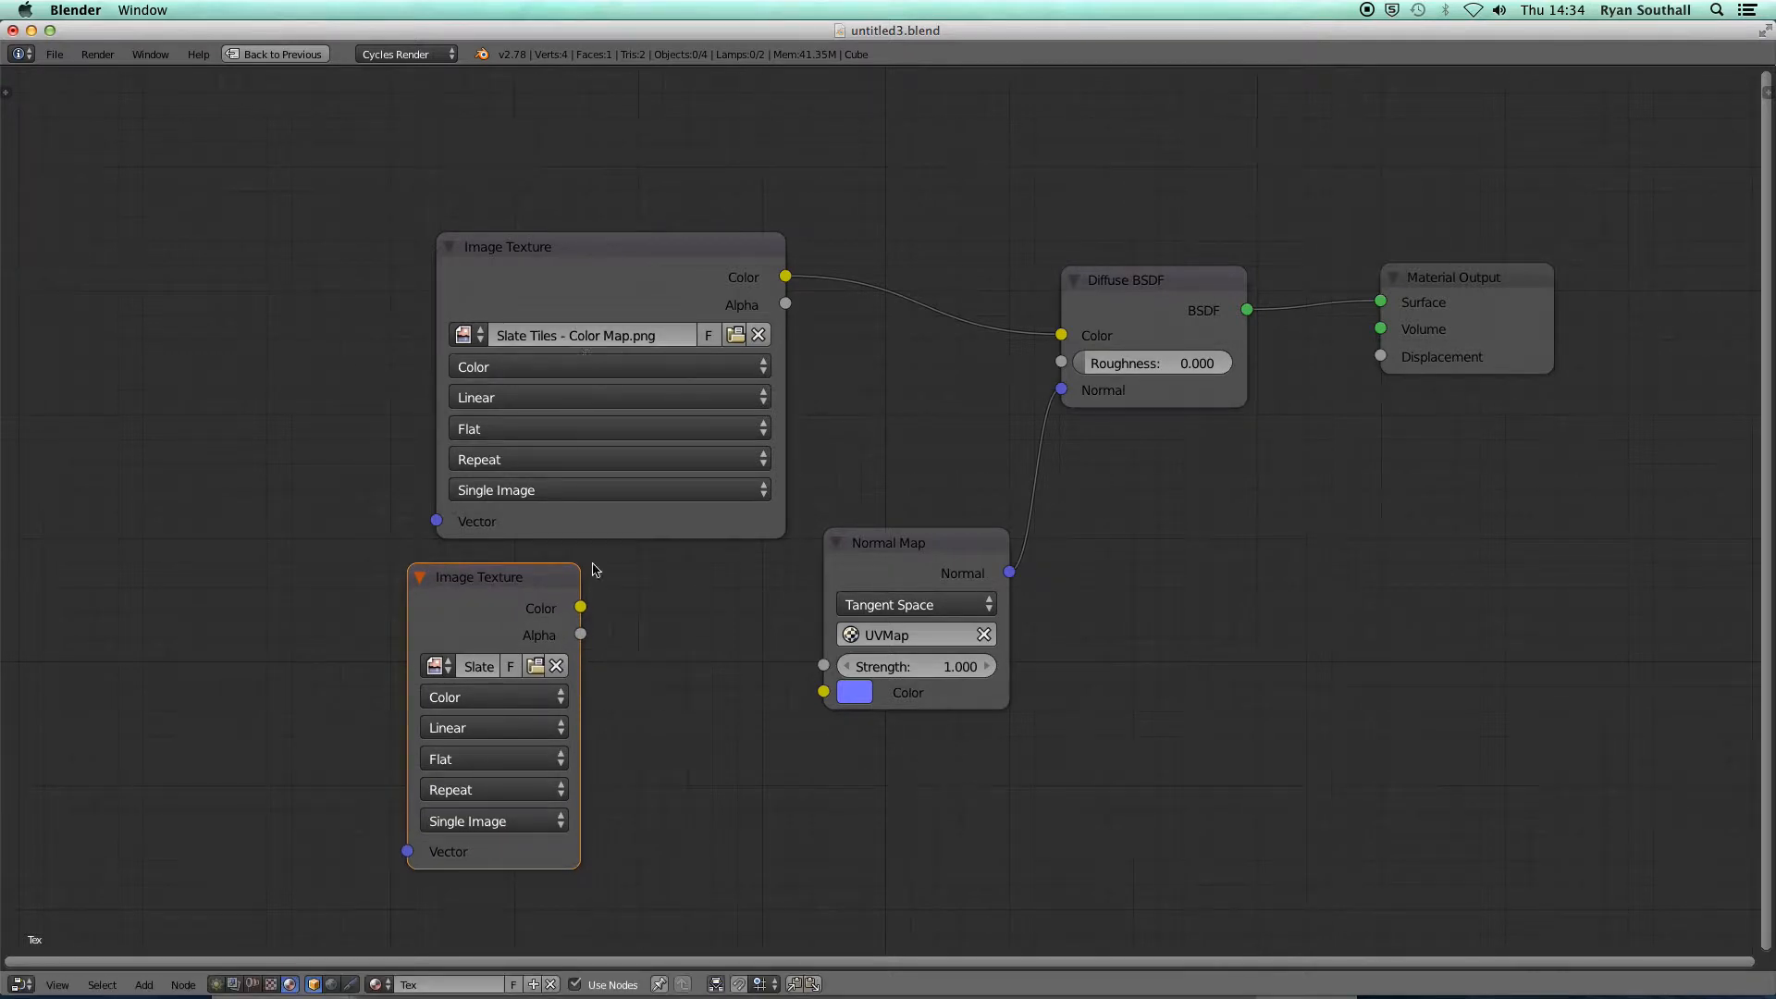
pyautogui.moveTo(581, 608); pyautogui.dragTo(832, 699)
pyautogui.click(490, 698)
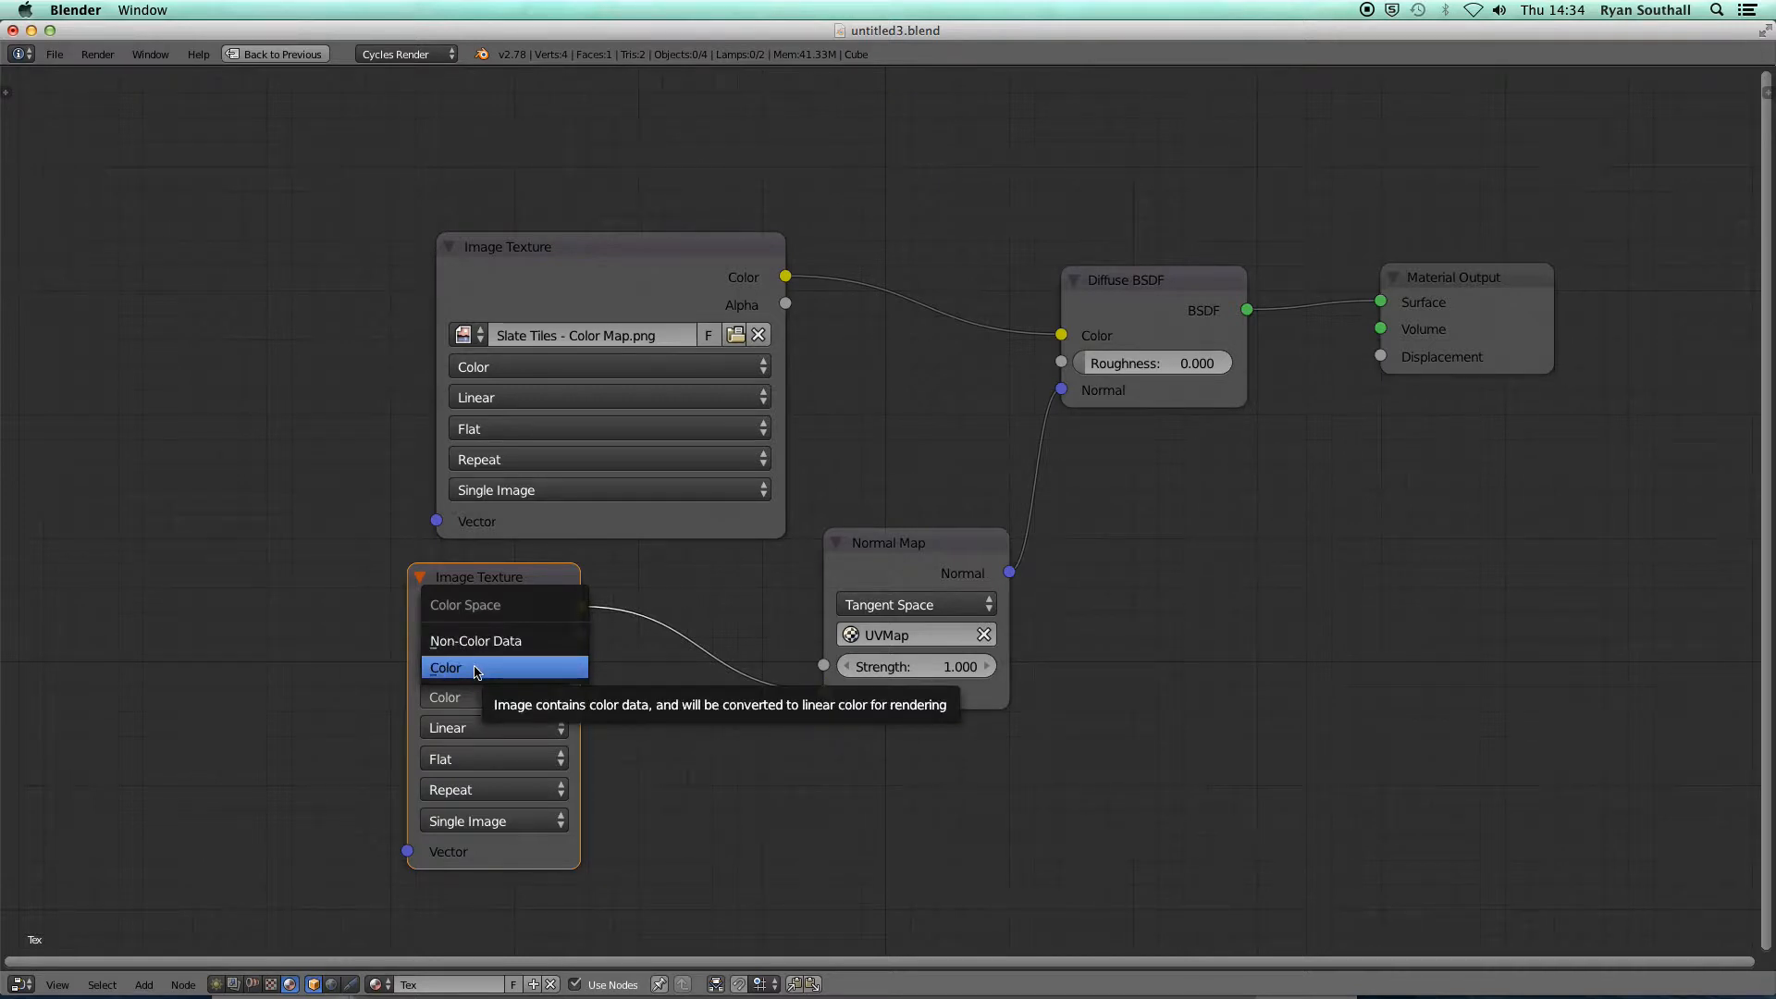
pyautogui.click(476, 668)
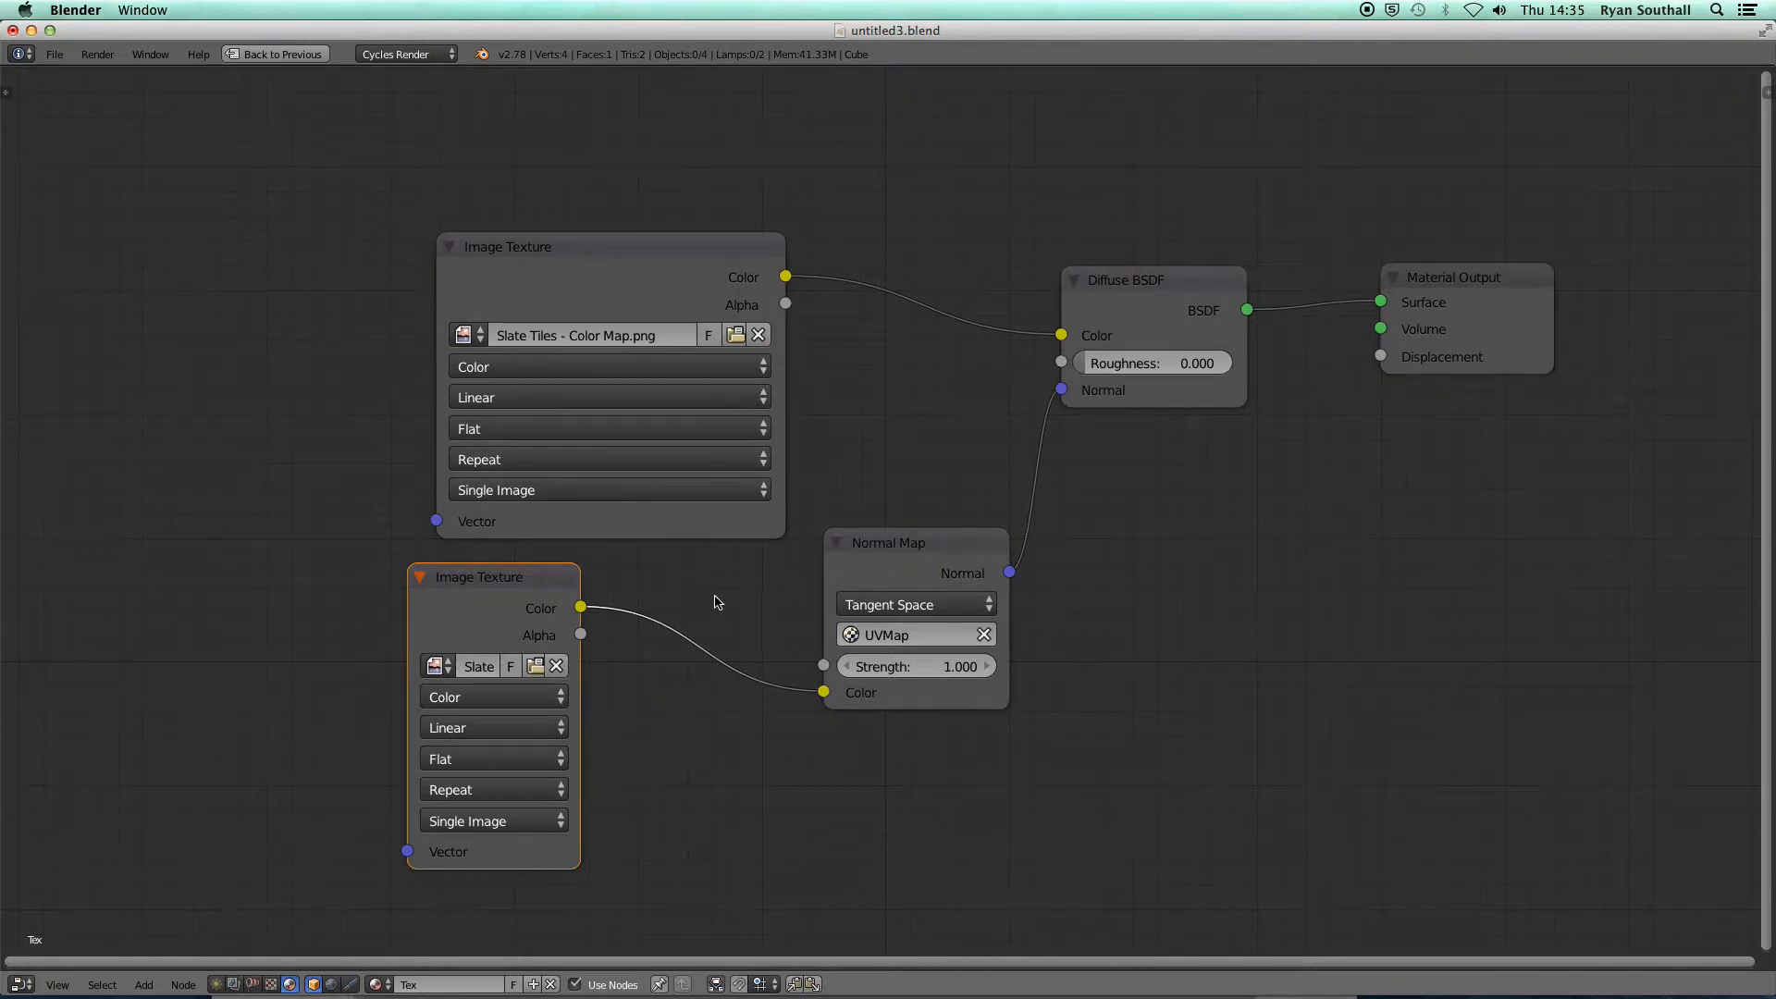
# In the Tex material's VI-Suite settings, set the Material Colour to white and enable Normal map.
pyautogui.hotkey('ctrl', 'Up')
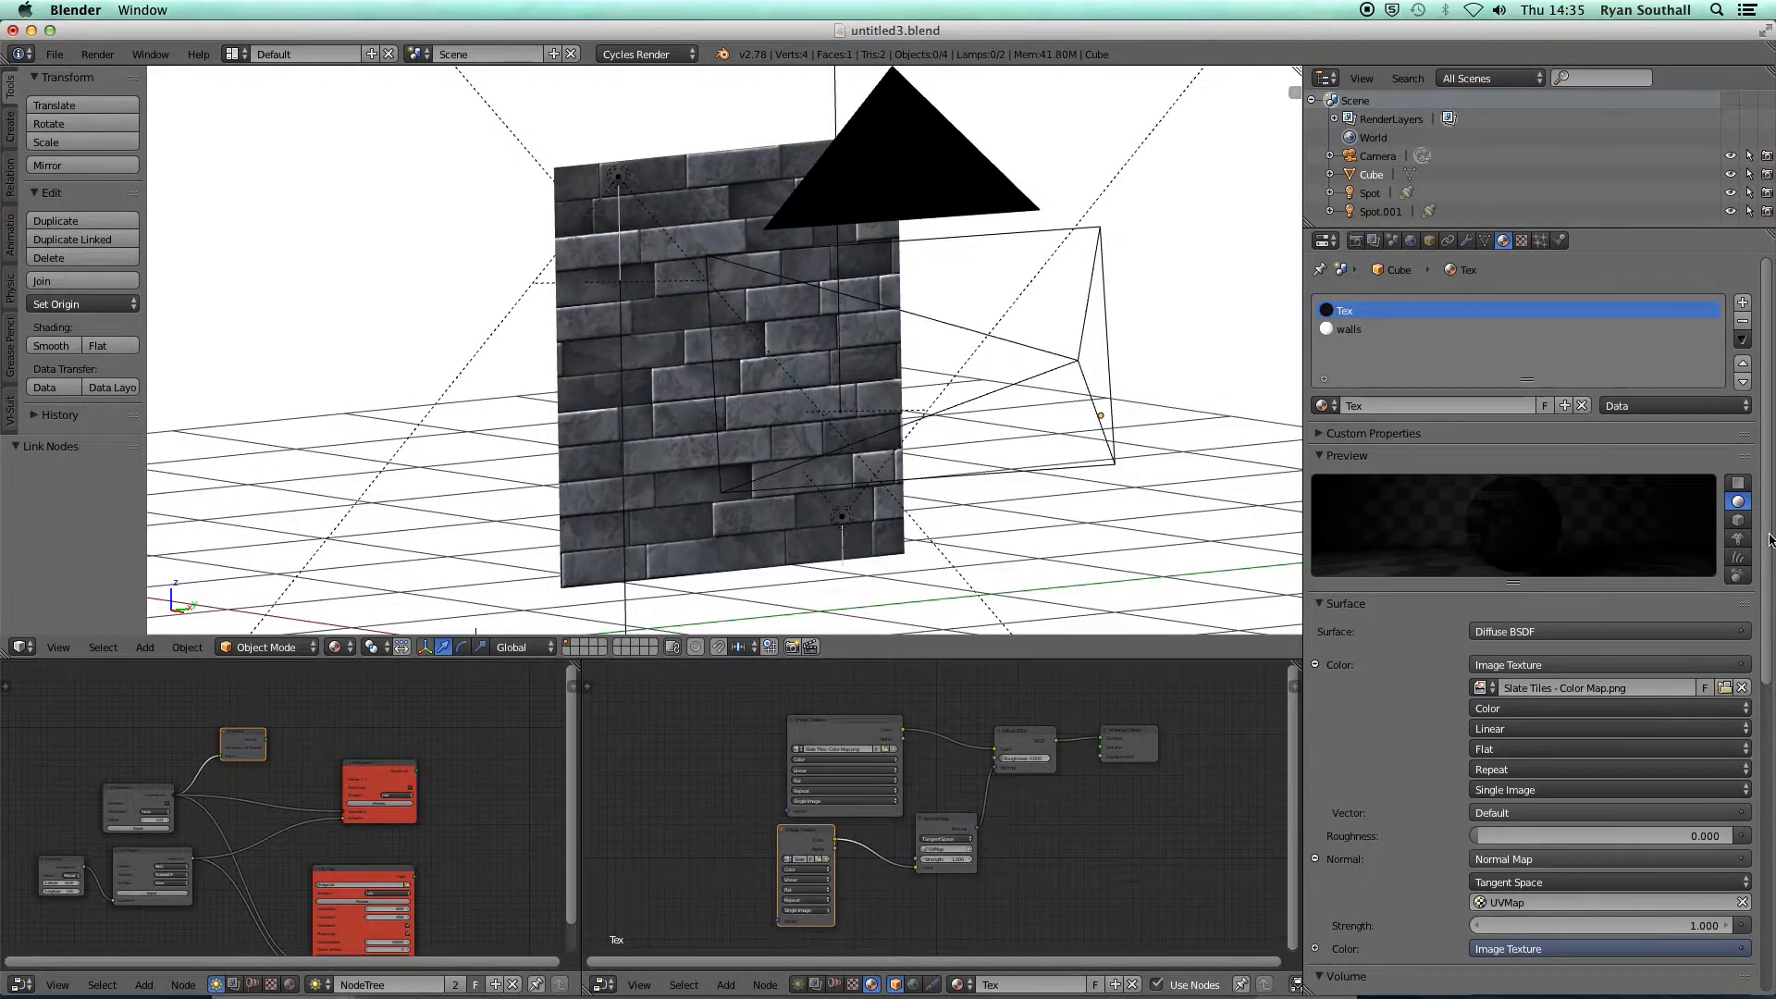
pyautogui.moveTo(1767, 542); pyautogui.dragTo(1768, 844)
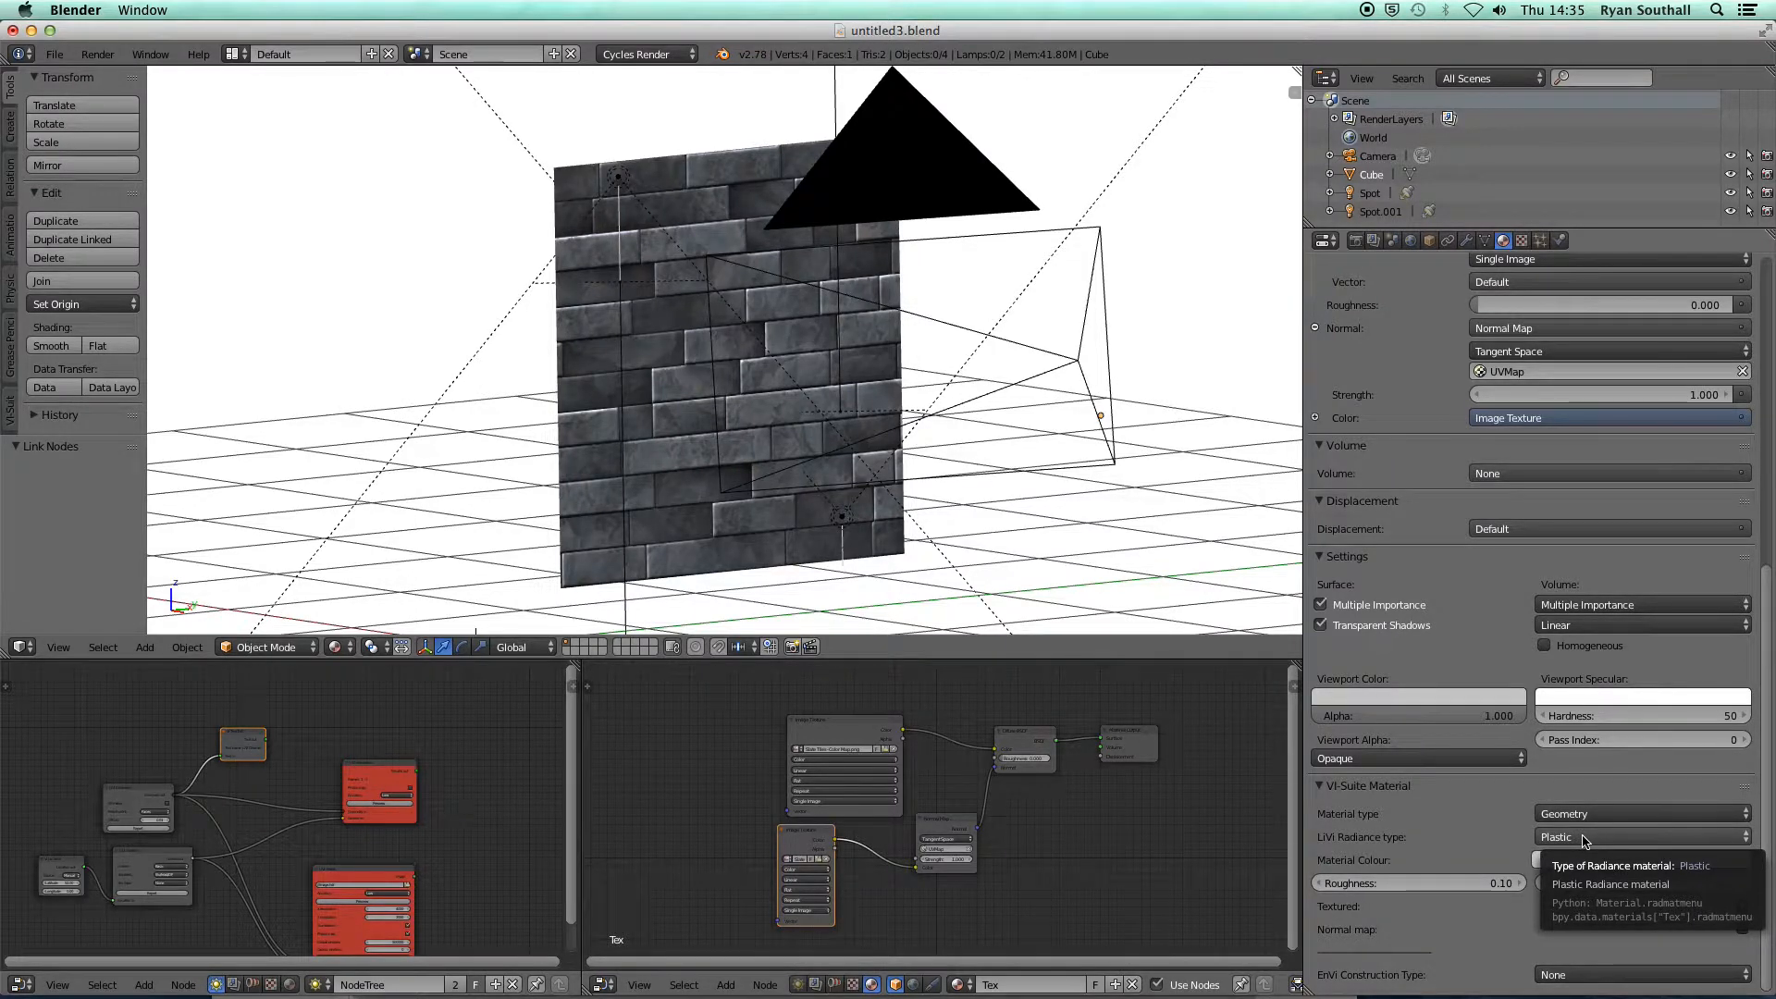
pyautogui.click(1617, 860)
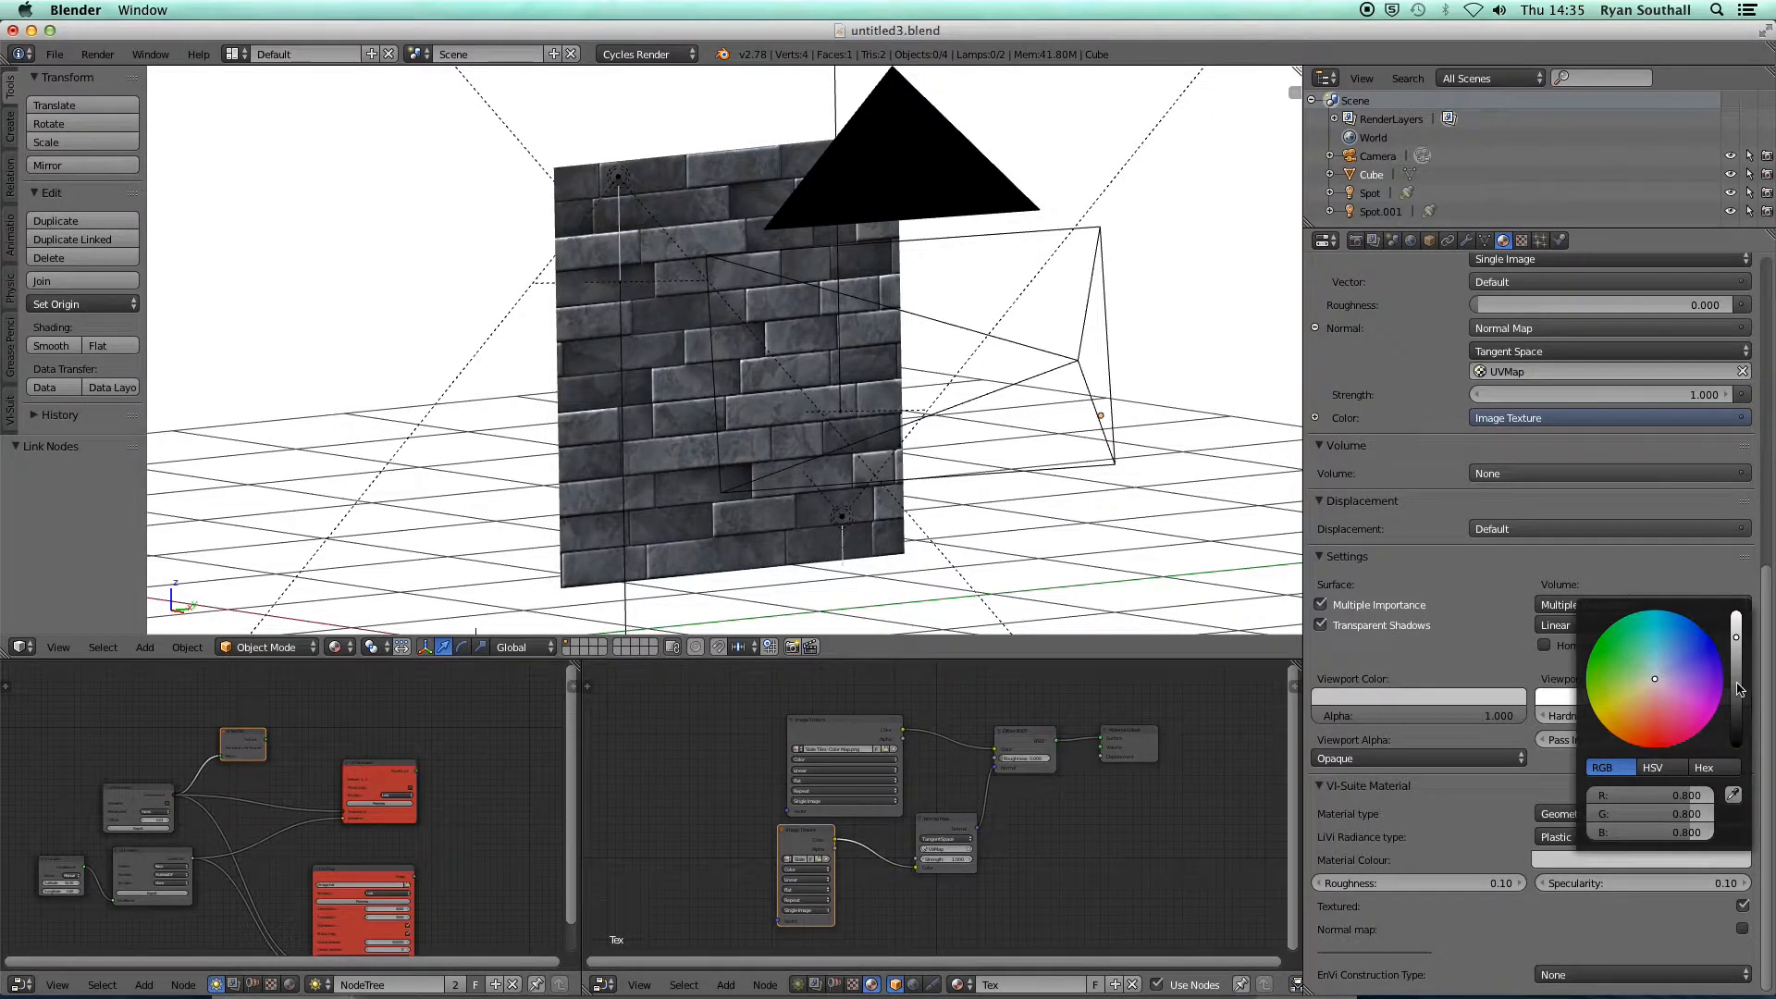
pyautogui.moveTo(1737, 638); pyautogui.dragTo(1737, 612)
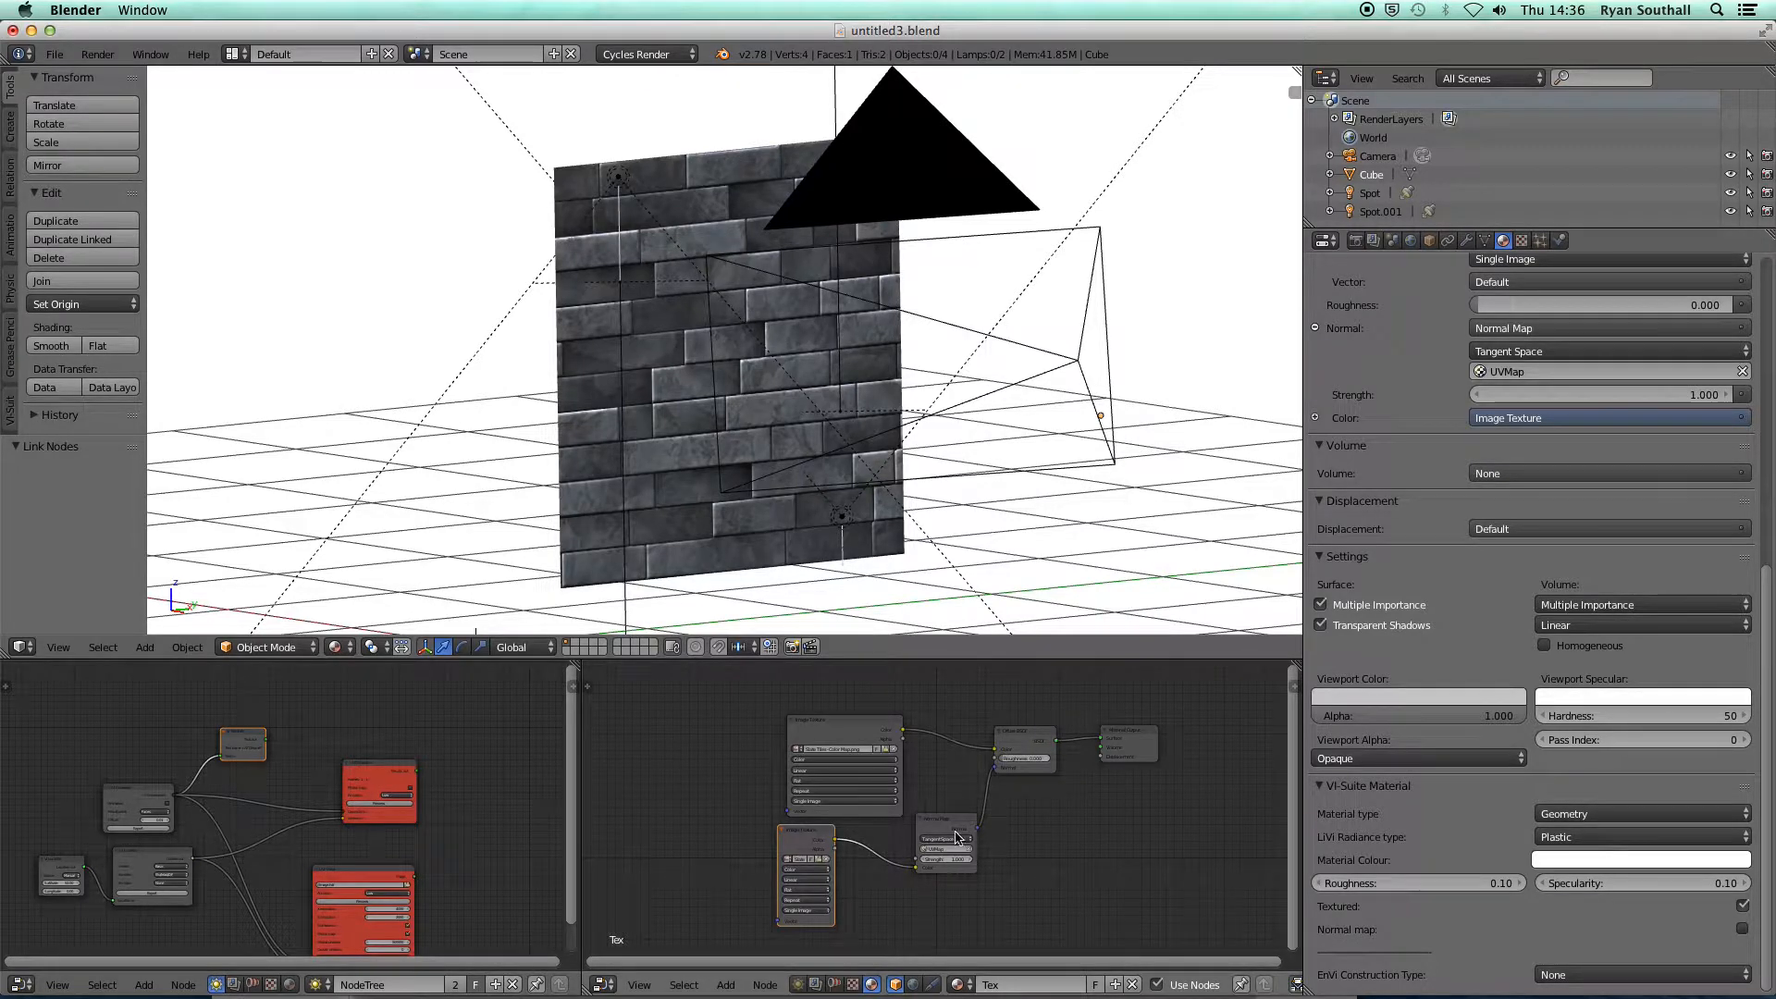
pyautogui.click(1742, 928)
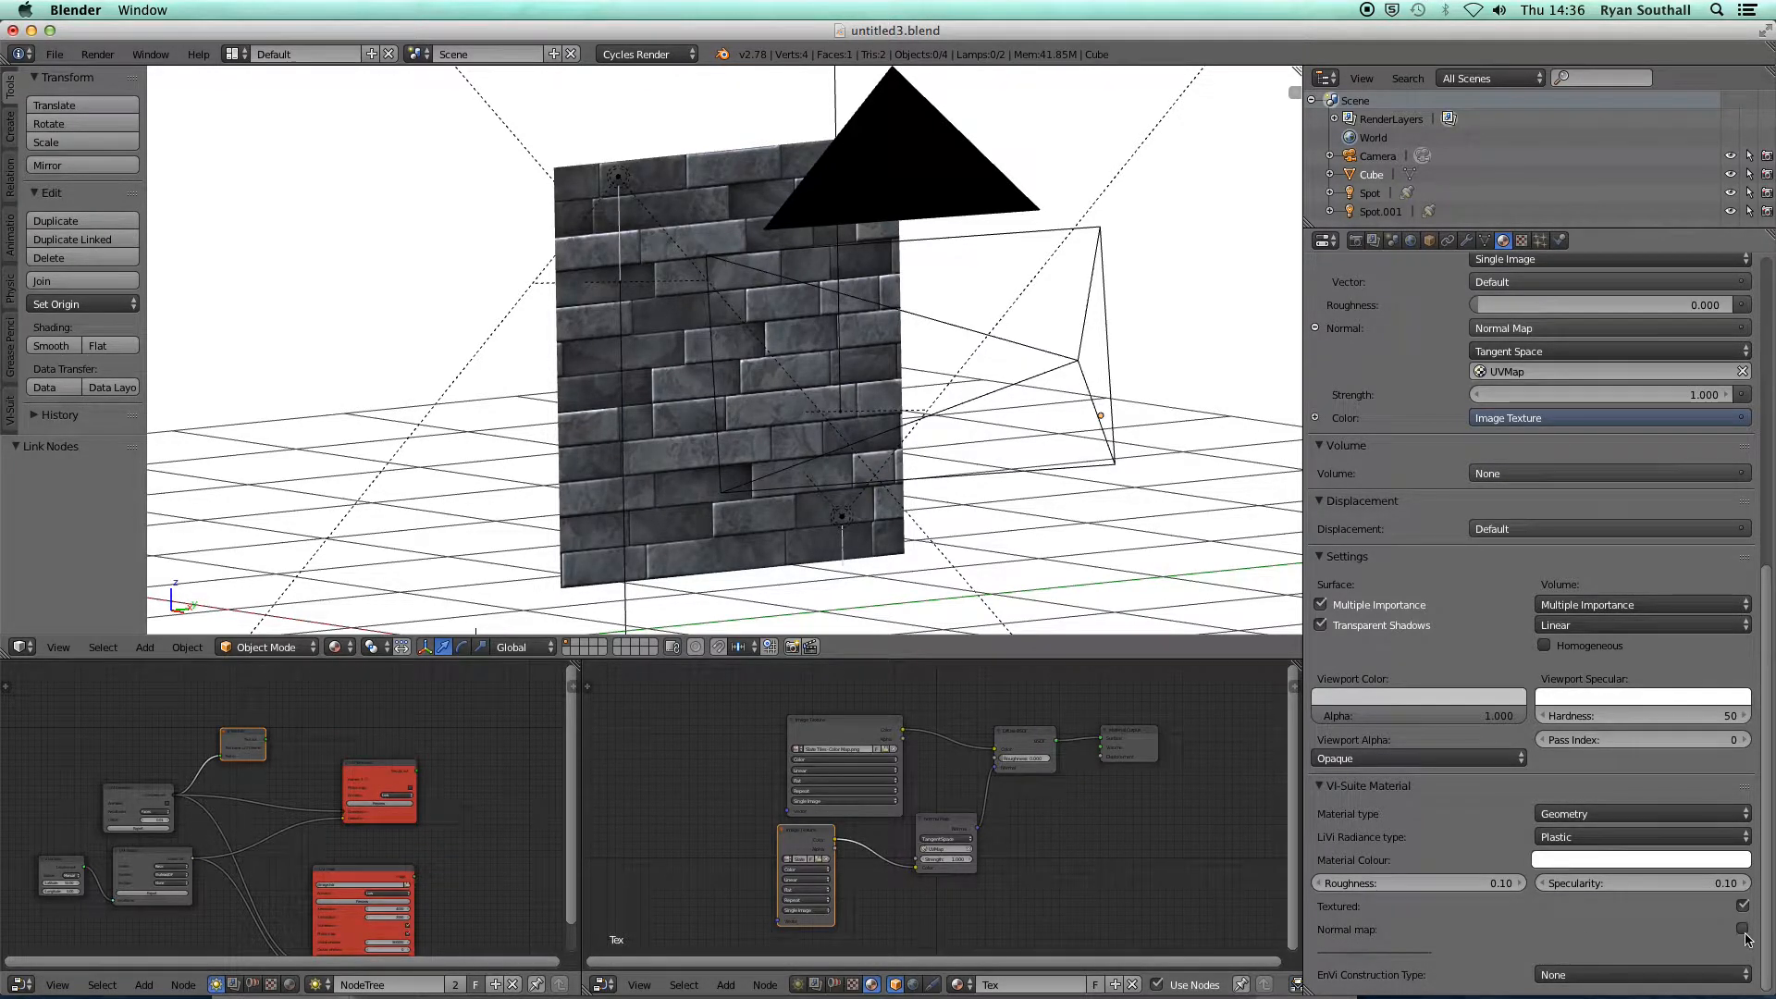
pyautogui.moveTo(1769, 818); pyautogui.dragTo(1767, 874)
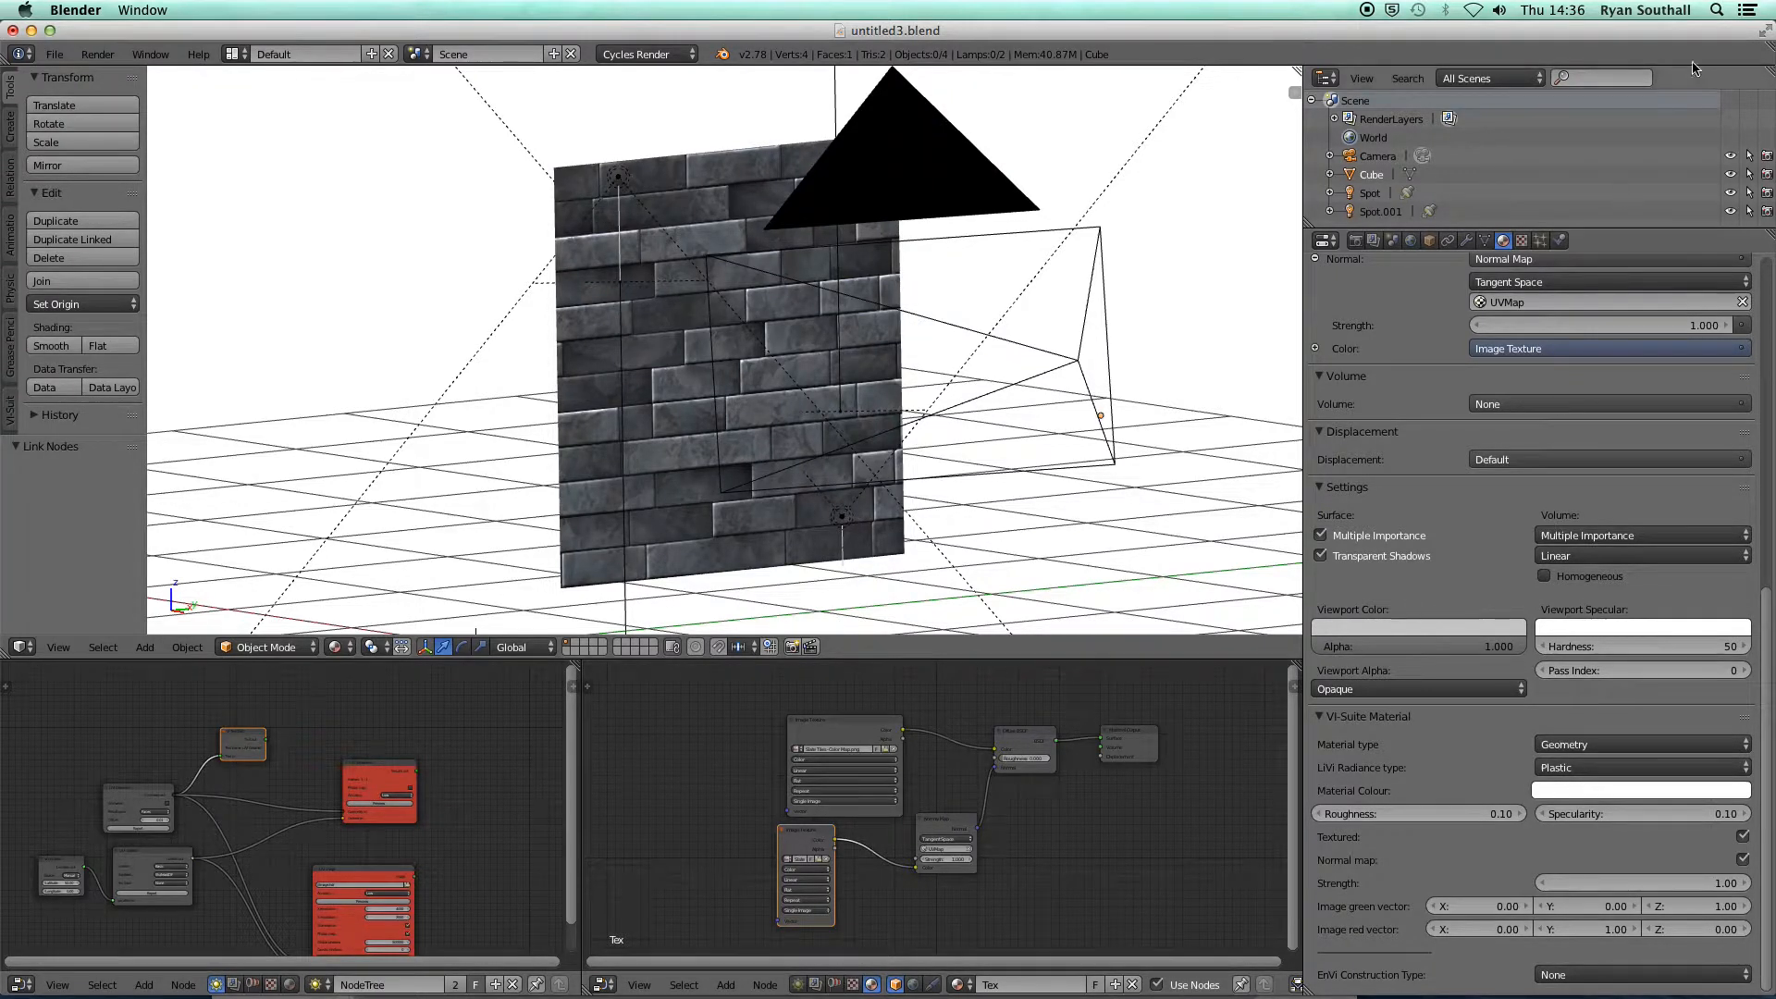
pyautogui.click(1568, 11)
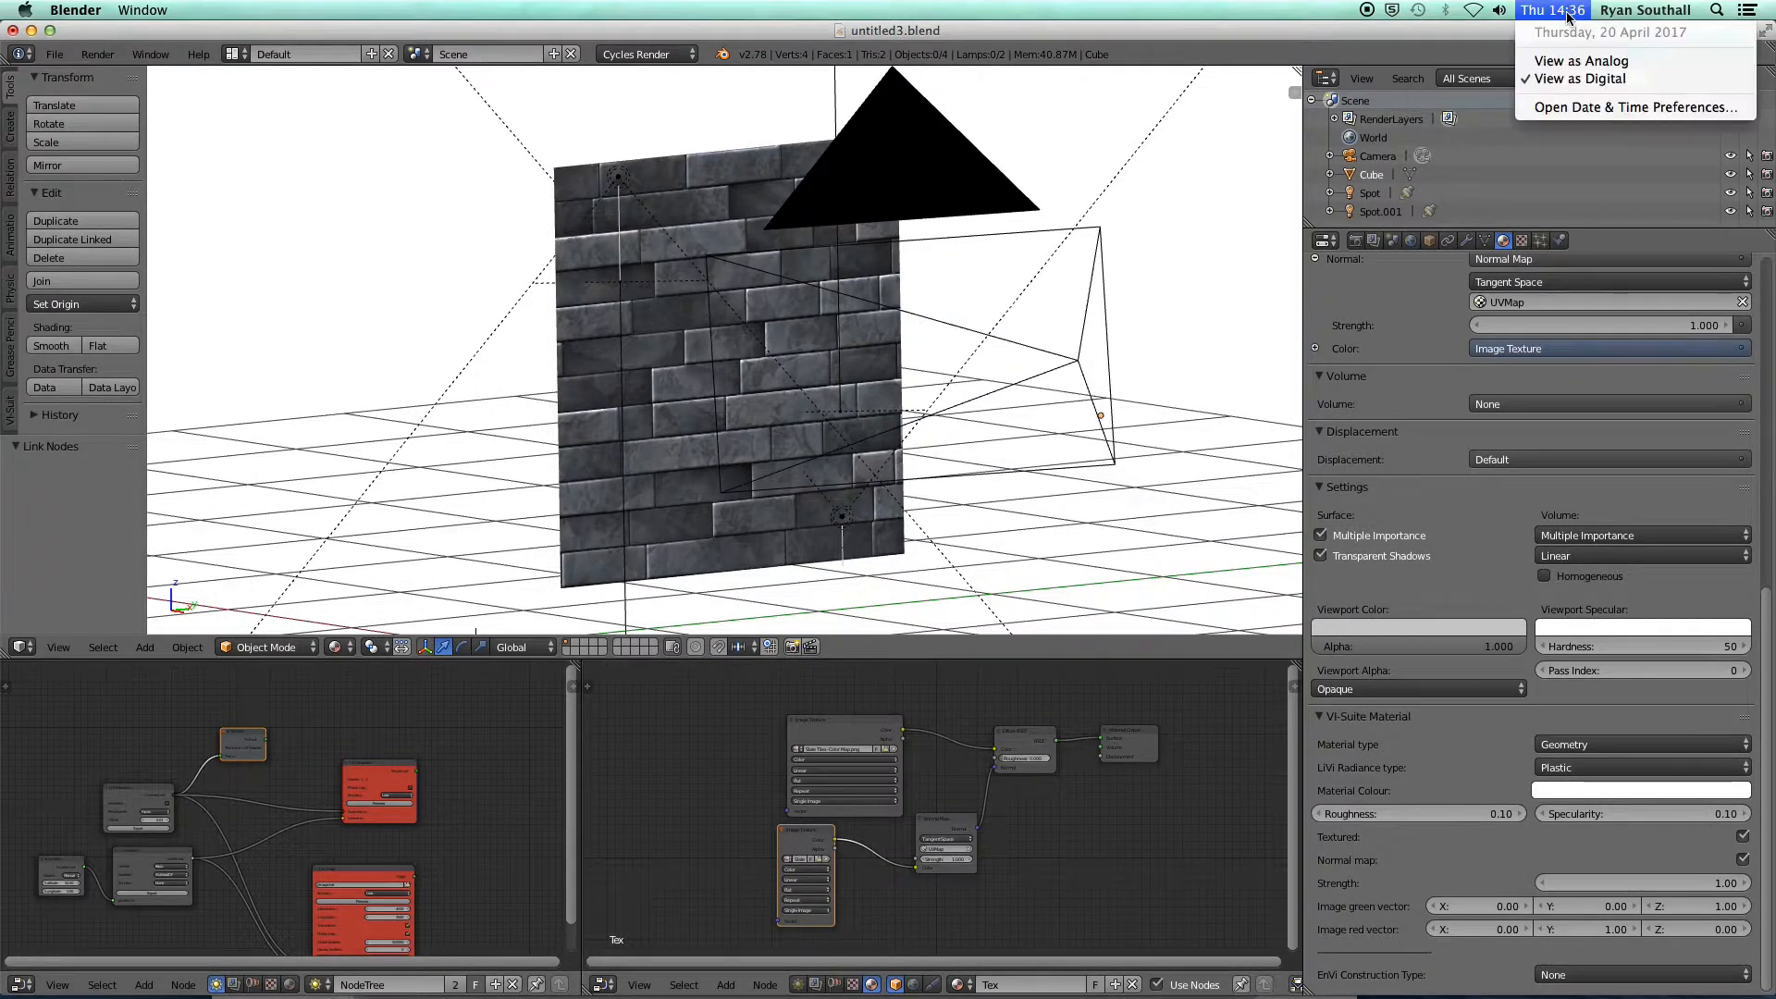
pyautogui.click(1429, 398)
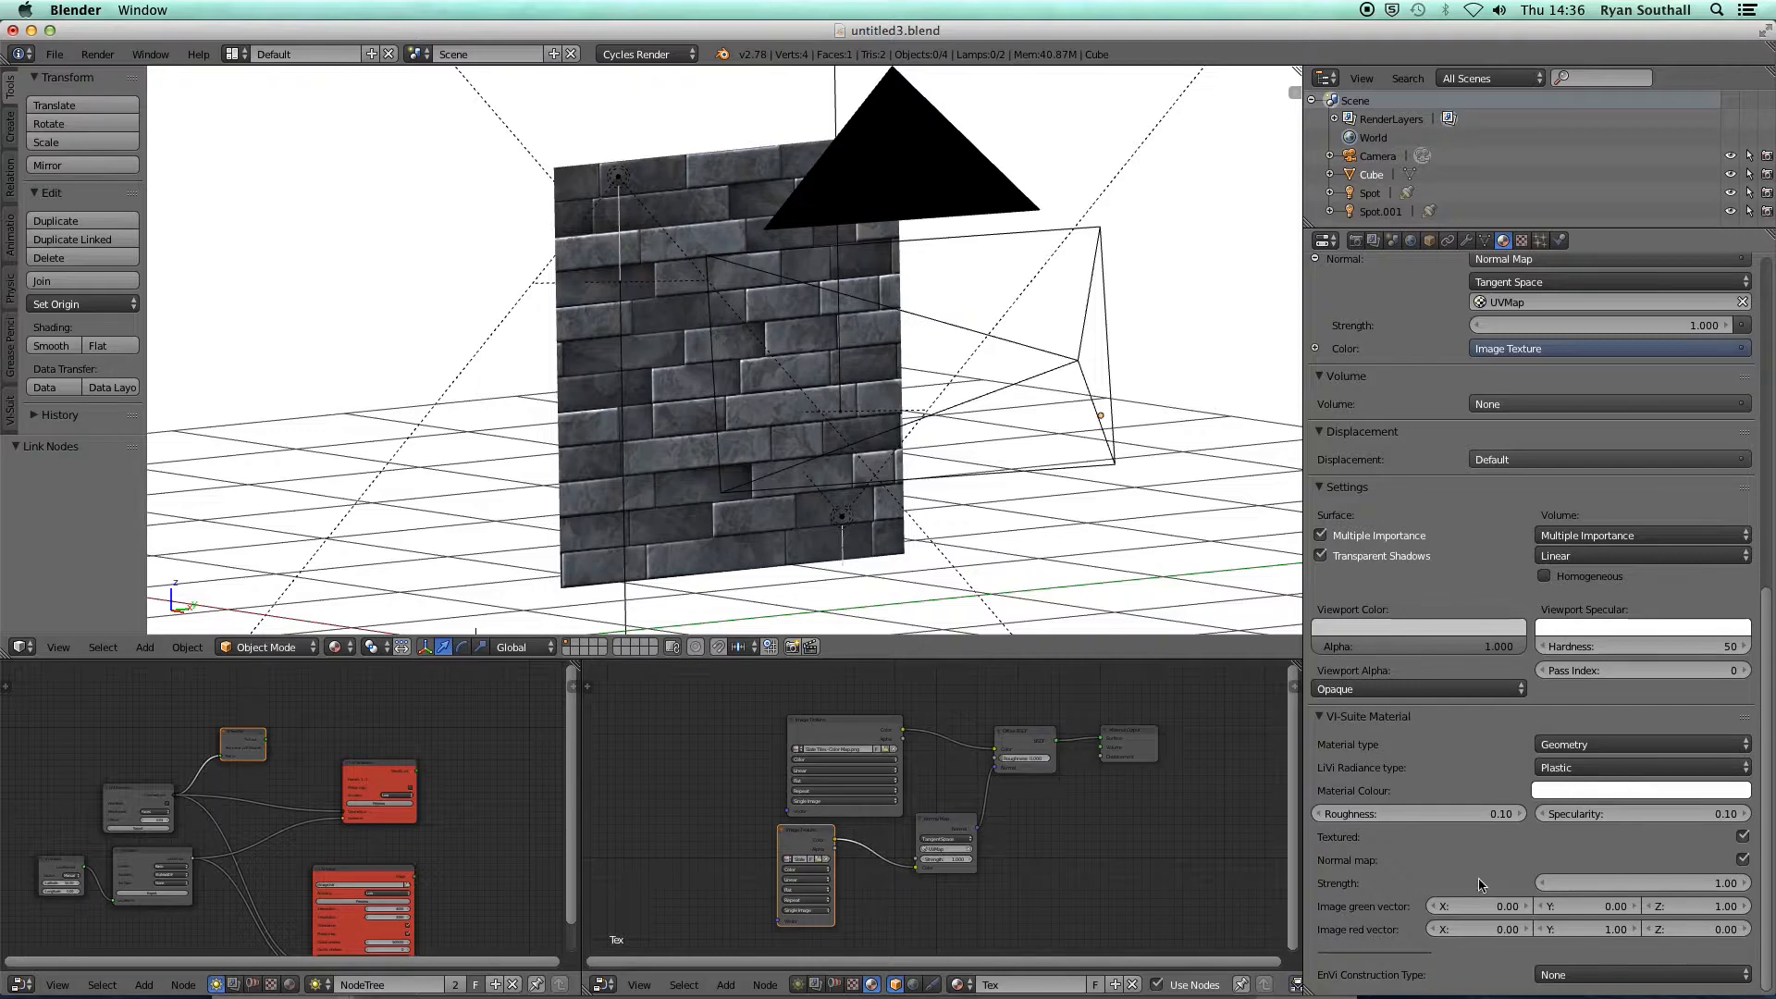
# Examine the Normal Map node and the slate normal map's brick edges in the UV/Image Editor, and return to the Node Editor.
pyautogui.scroll(-2, 964, 867)
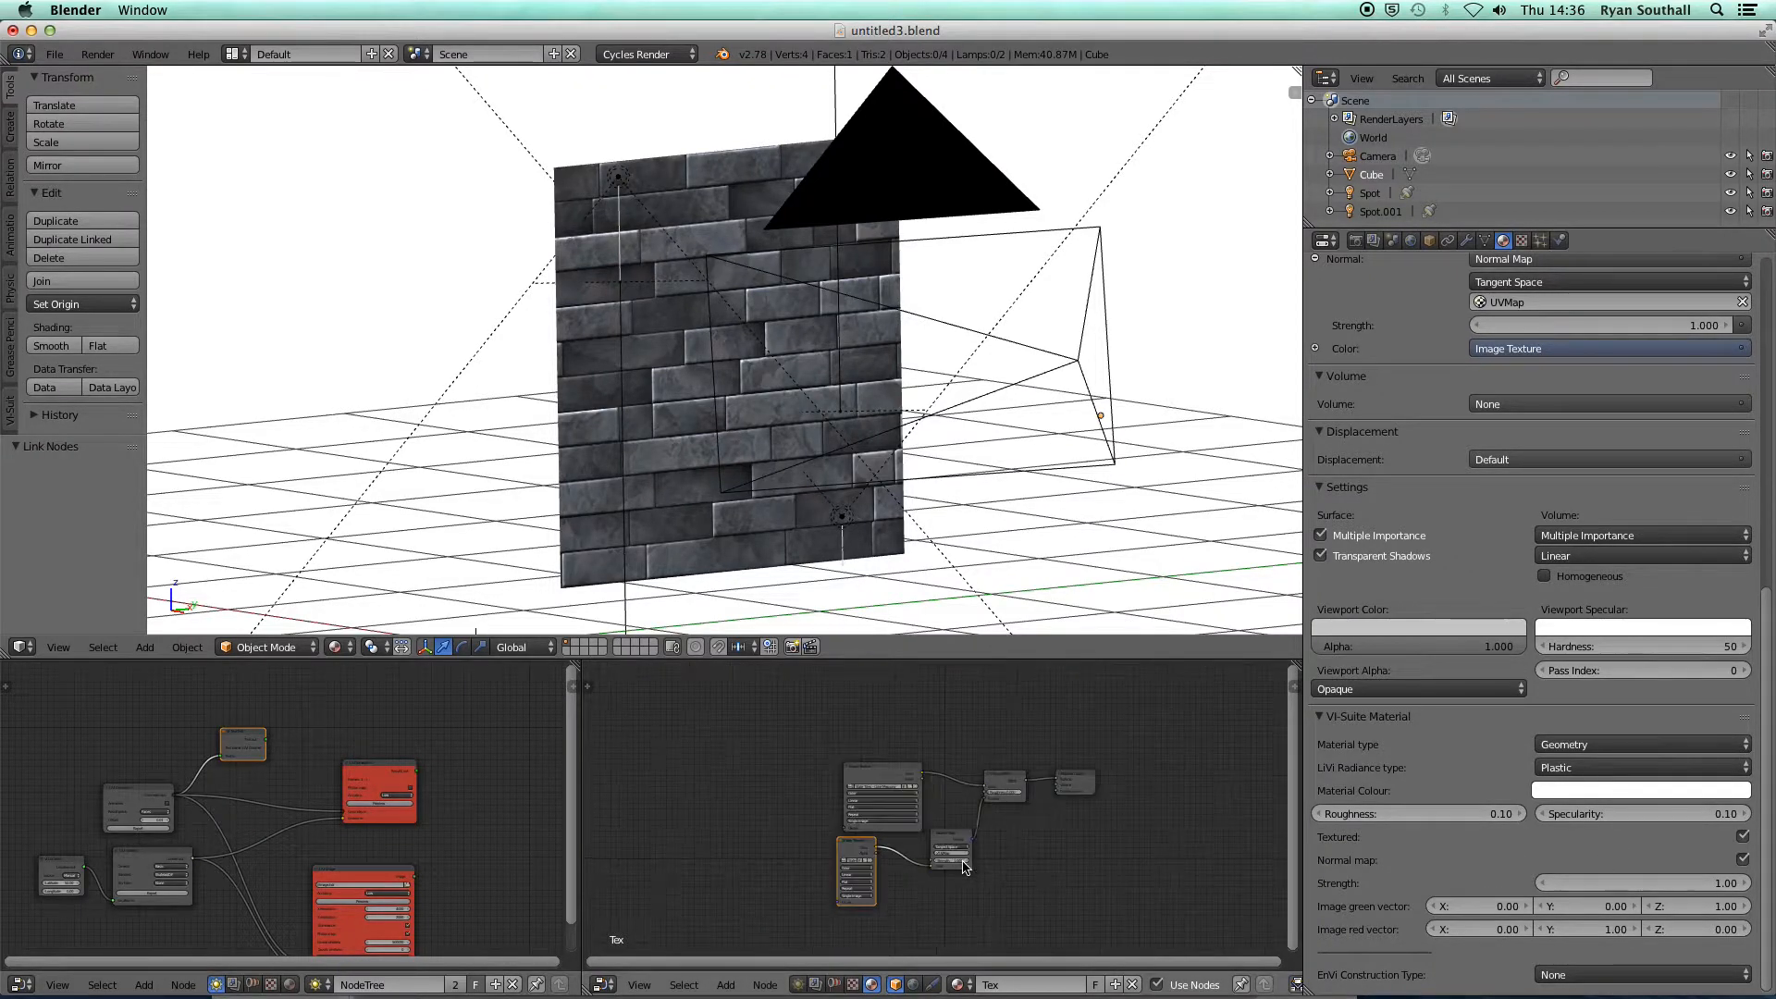
pyautogui.scroll(5, 964, 867)
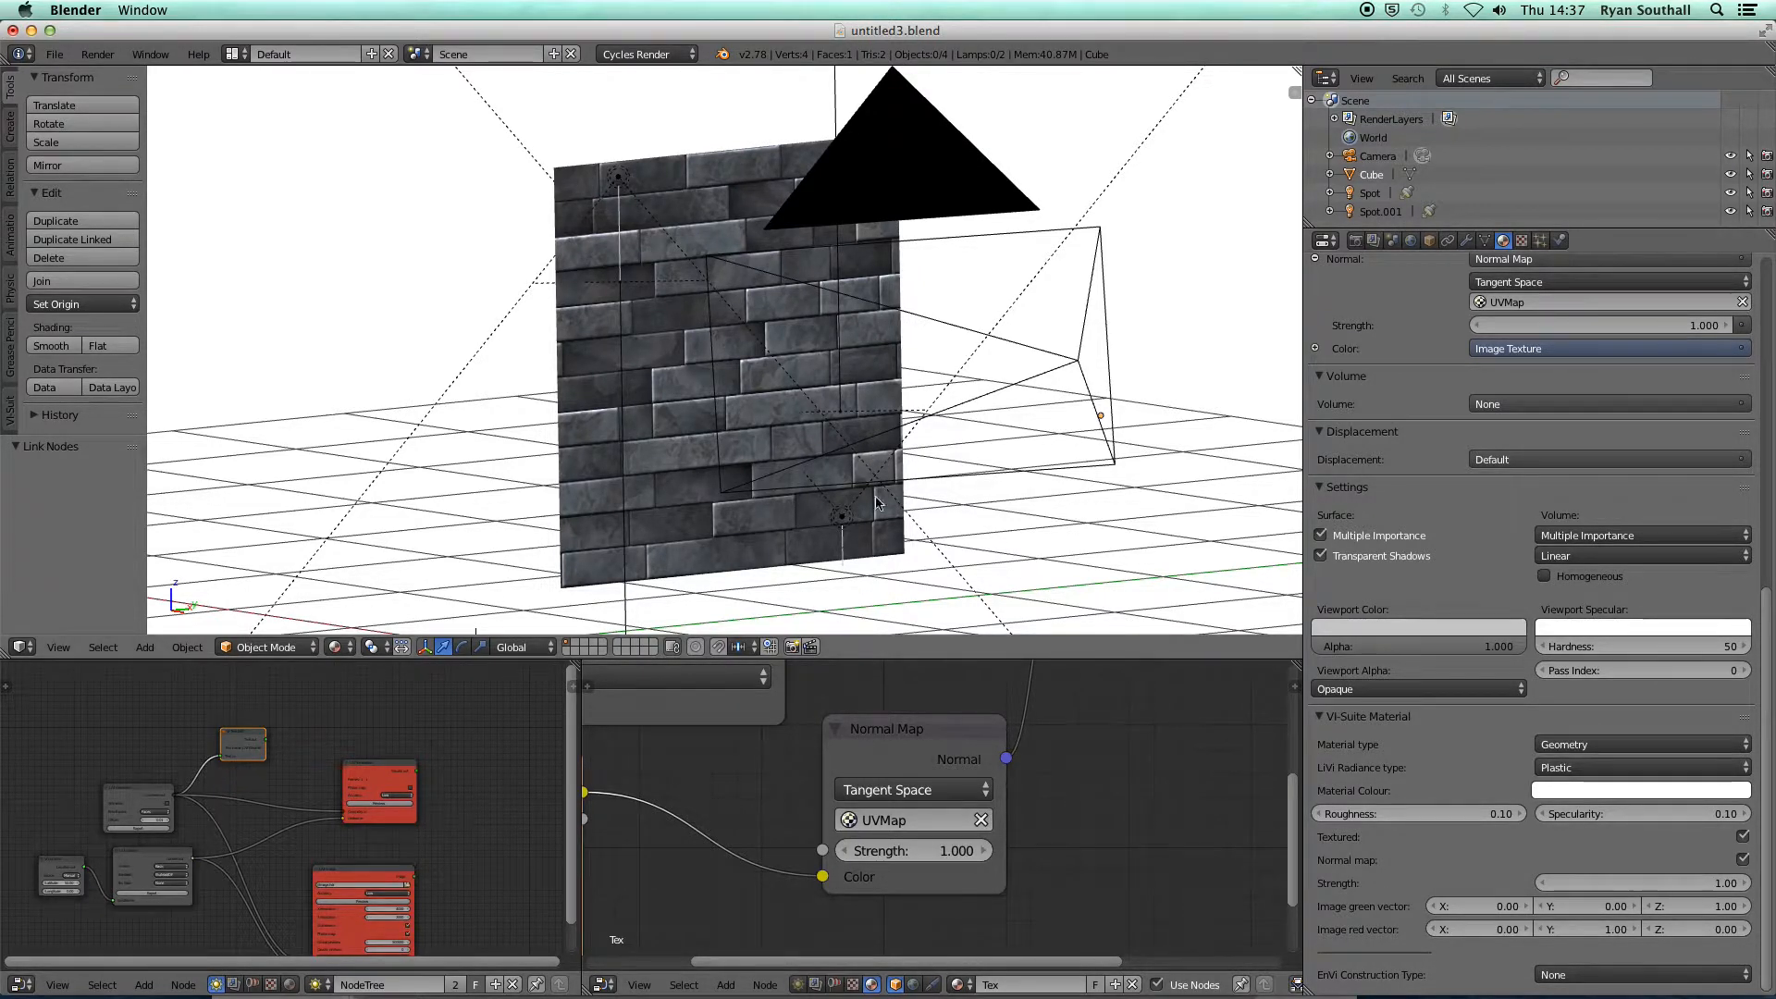
pyautogui.click(603, 985)
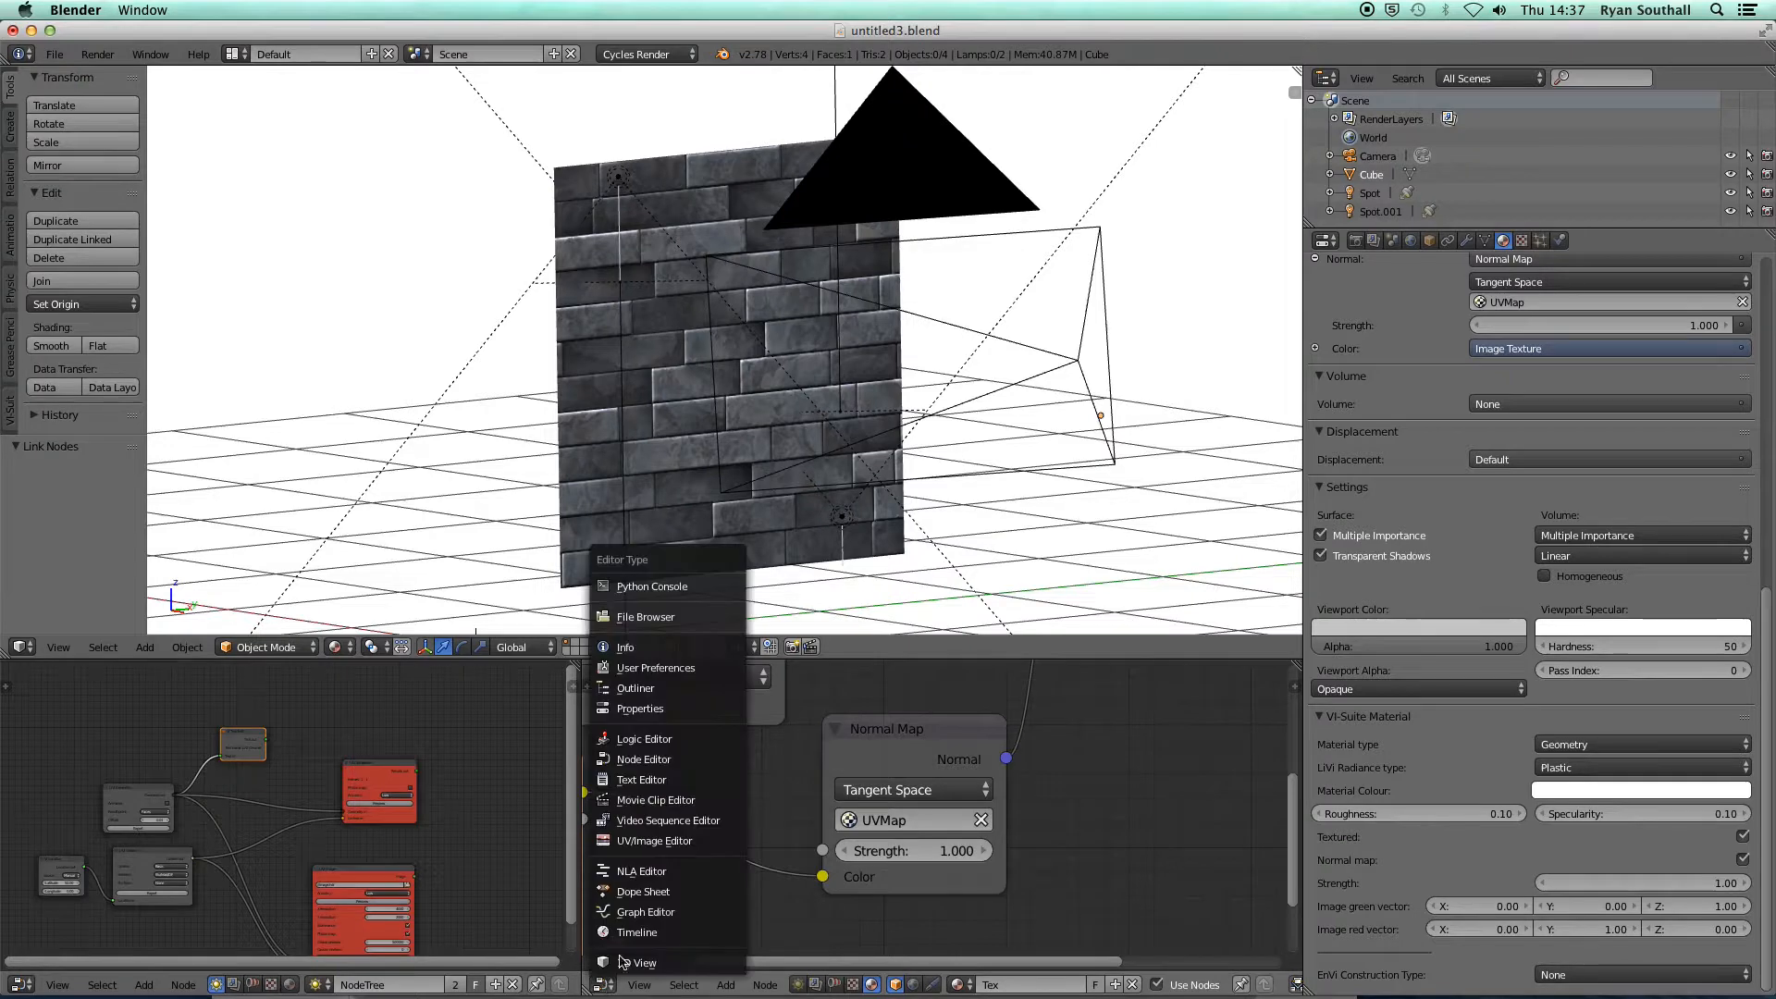
pyautogui.click(662, 841)
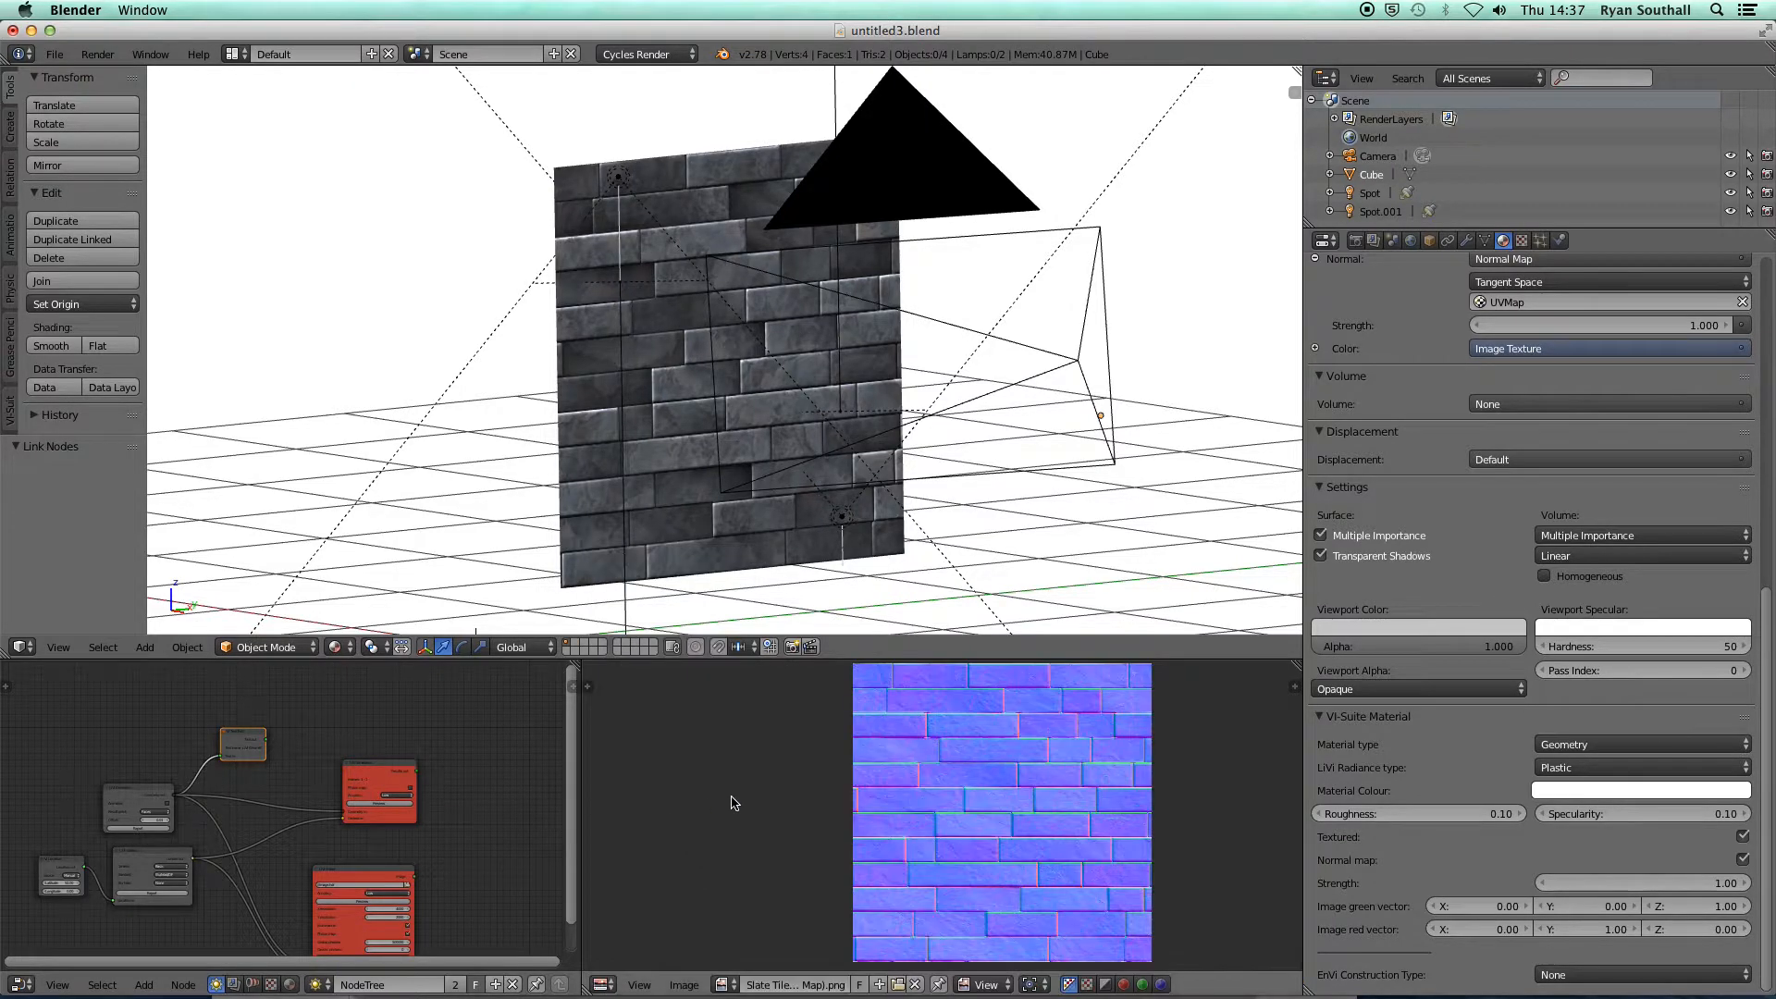
pyautogui.scroll(-5, 987, 784)
pyautogui.scroll(10, 990, 784)
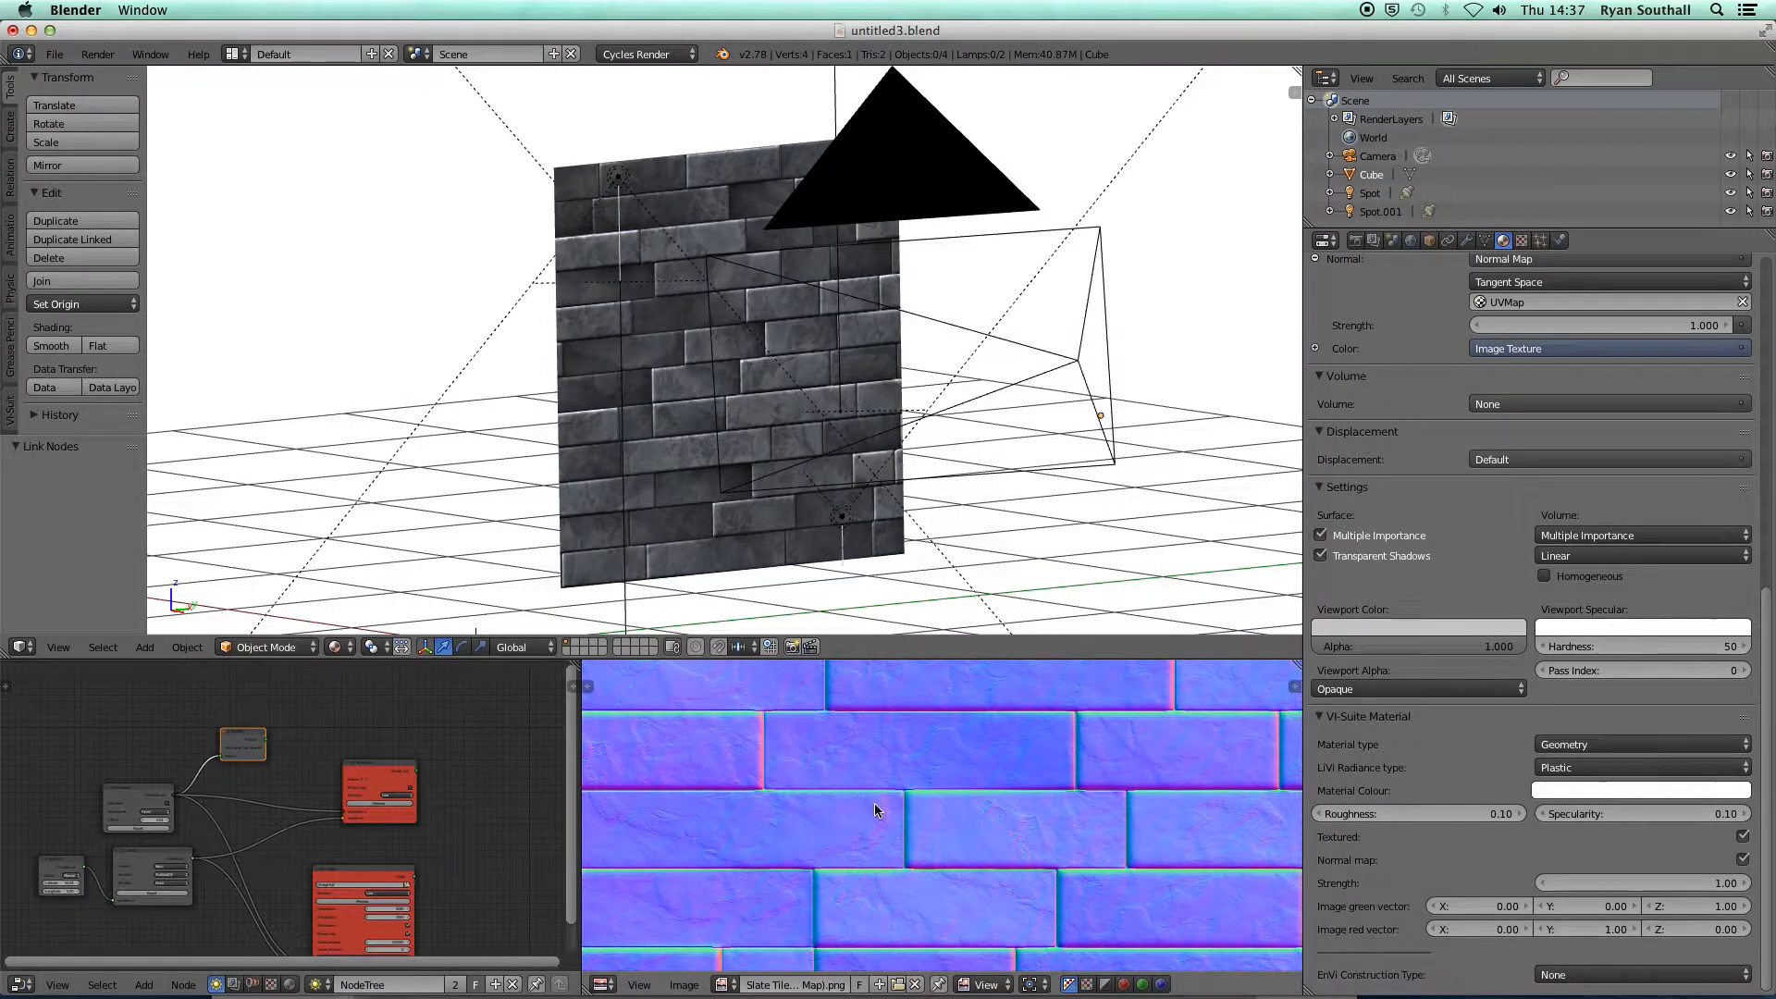
pyautogui.click(600, 984)
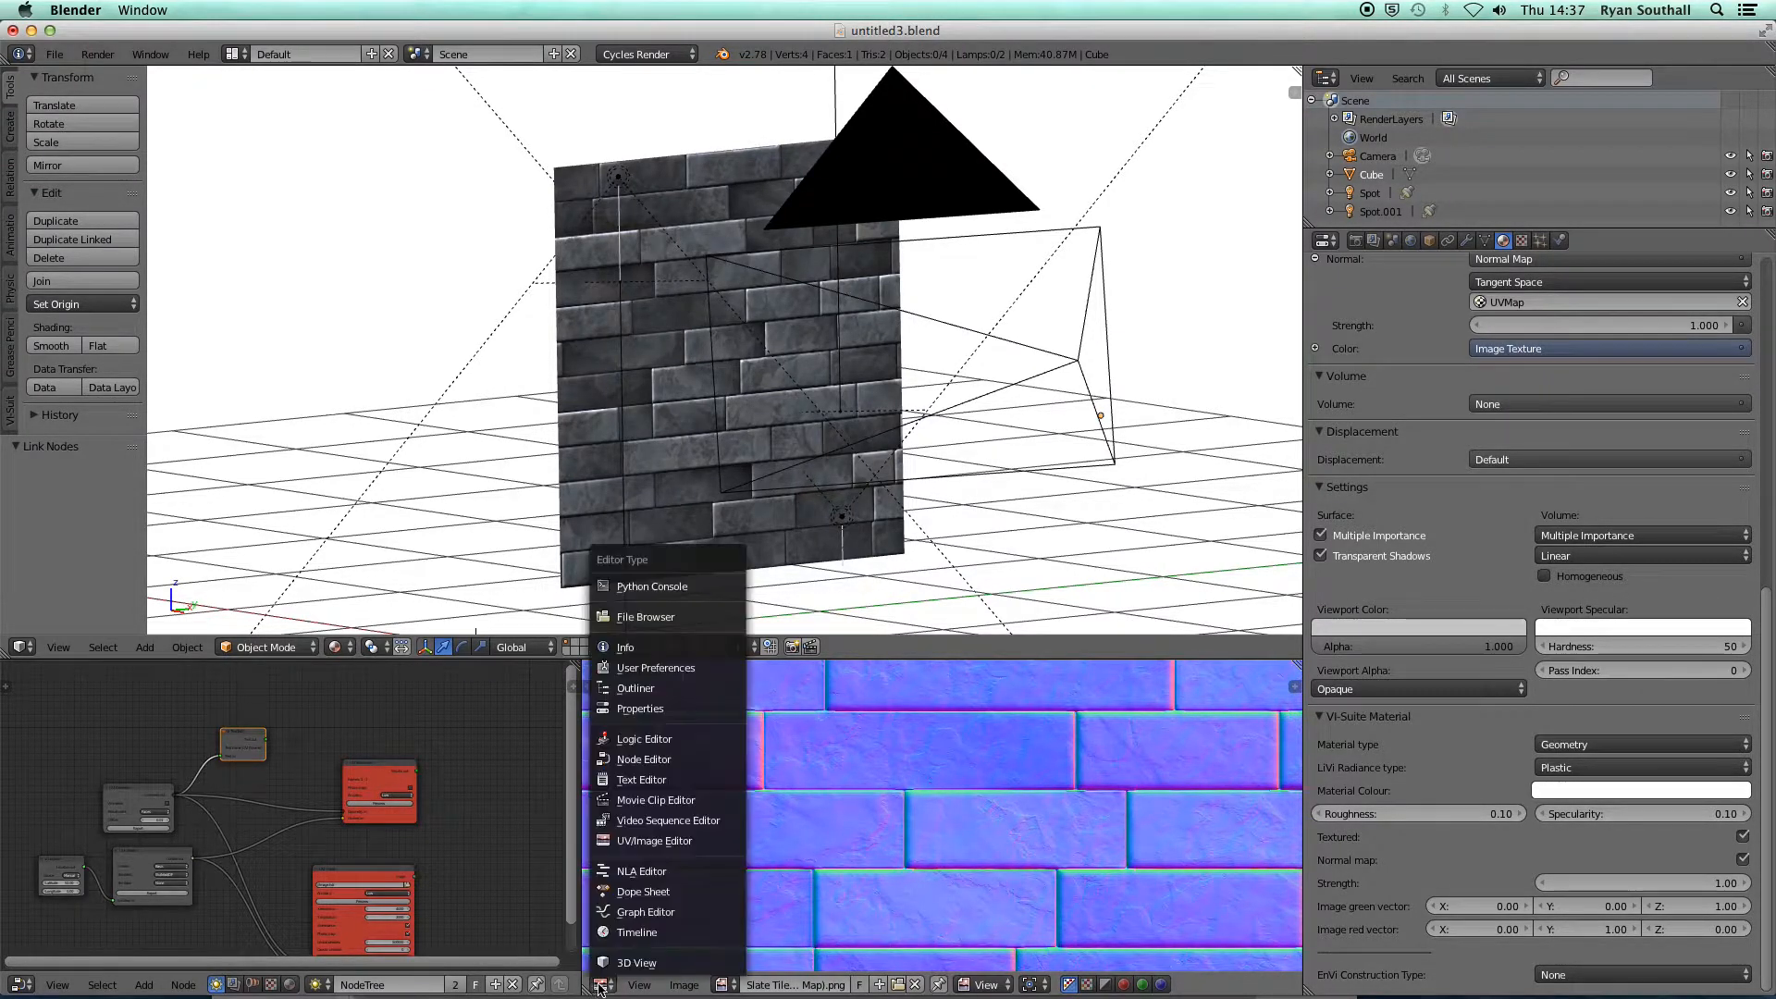
pyautogui.click(648, 759)
pyautogui.scroll(4, 1113, 861)
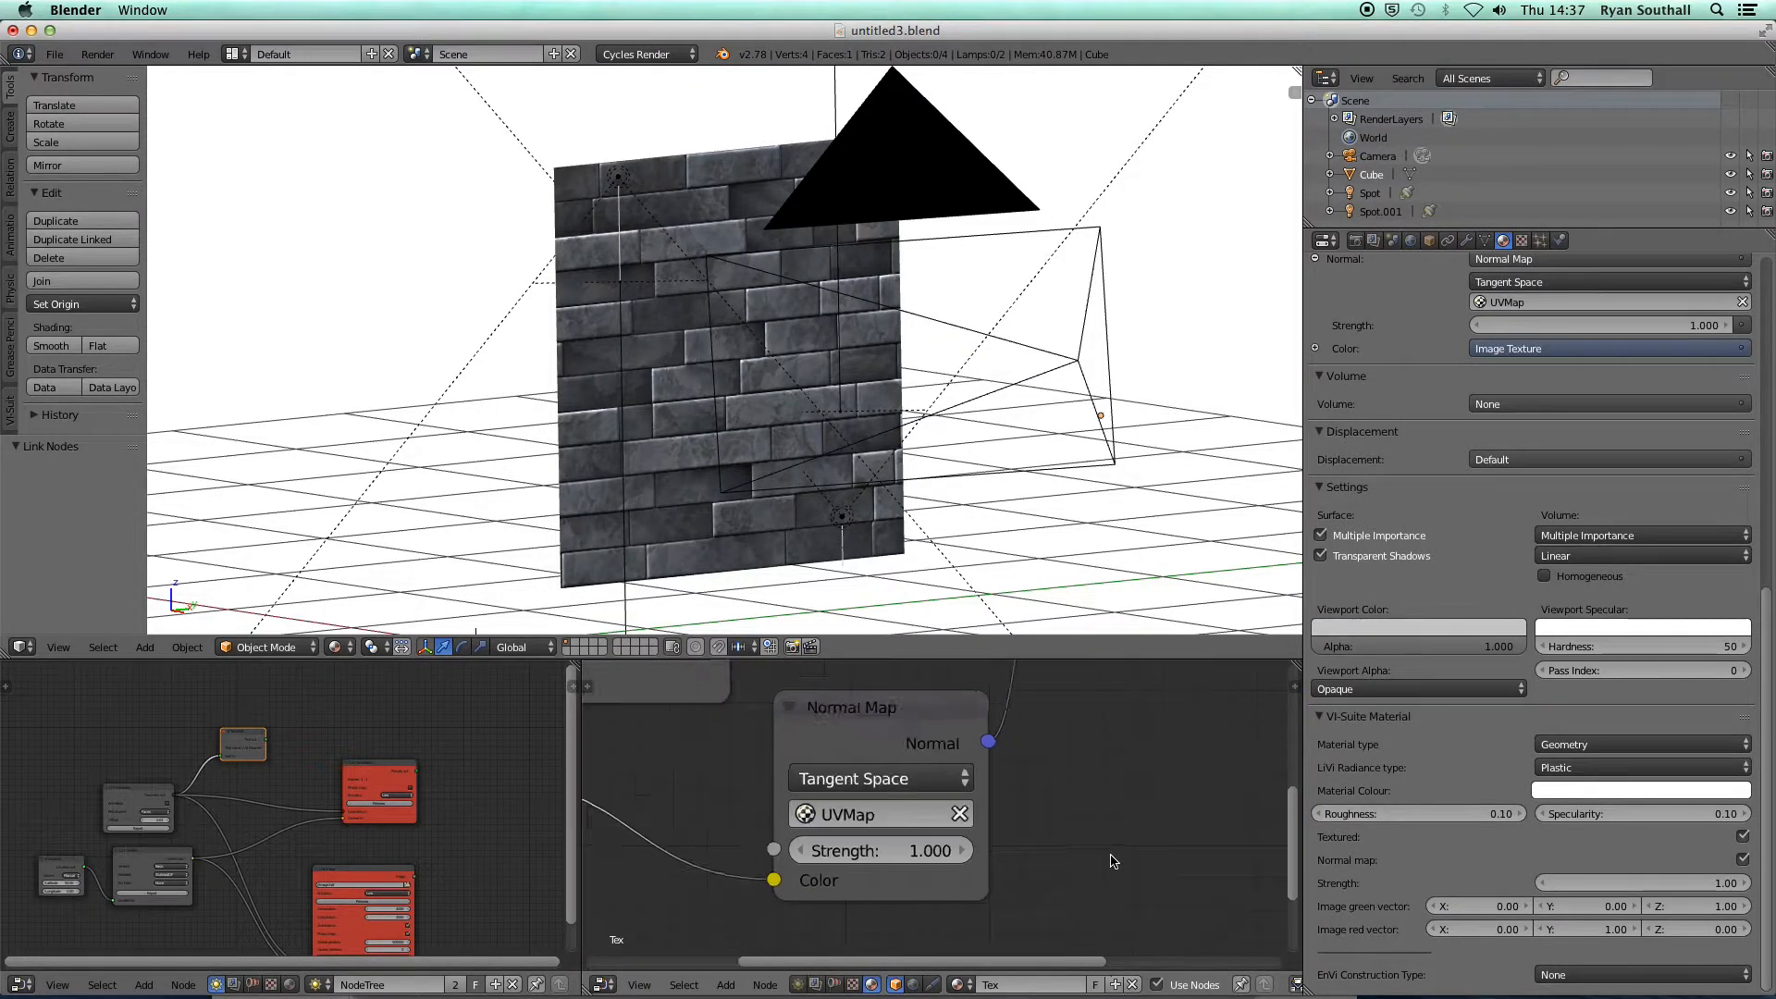
pyautogui.scroll(-1, 1113, 862)
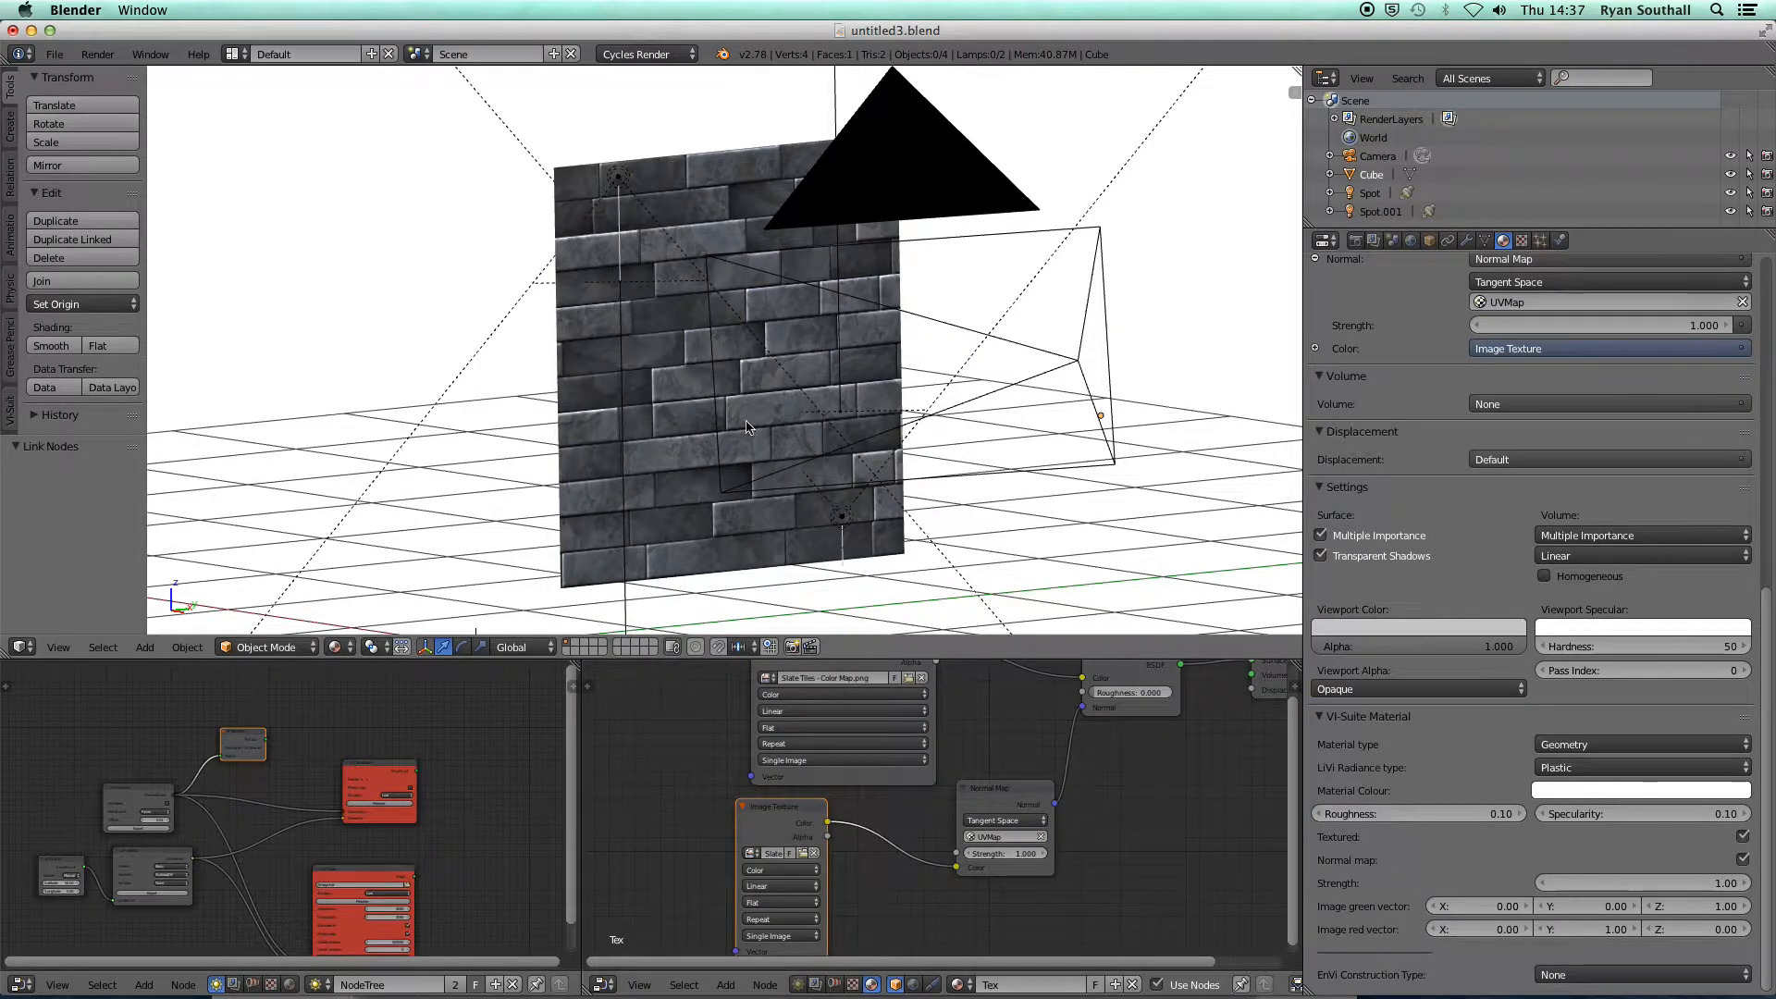
# Examine the wall's orientation against the world axes from several angles to check the normal map's green and red image vectors.
pyautogui.moveTo(777, 405); pyautogui.dragTo(807, 446, button='middle')
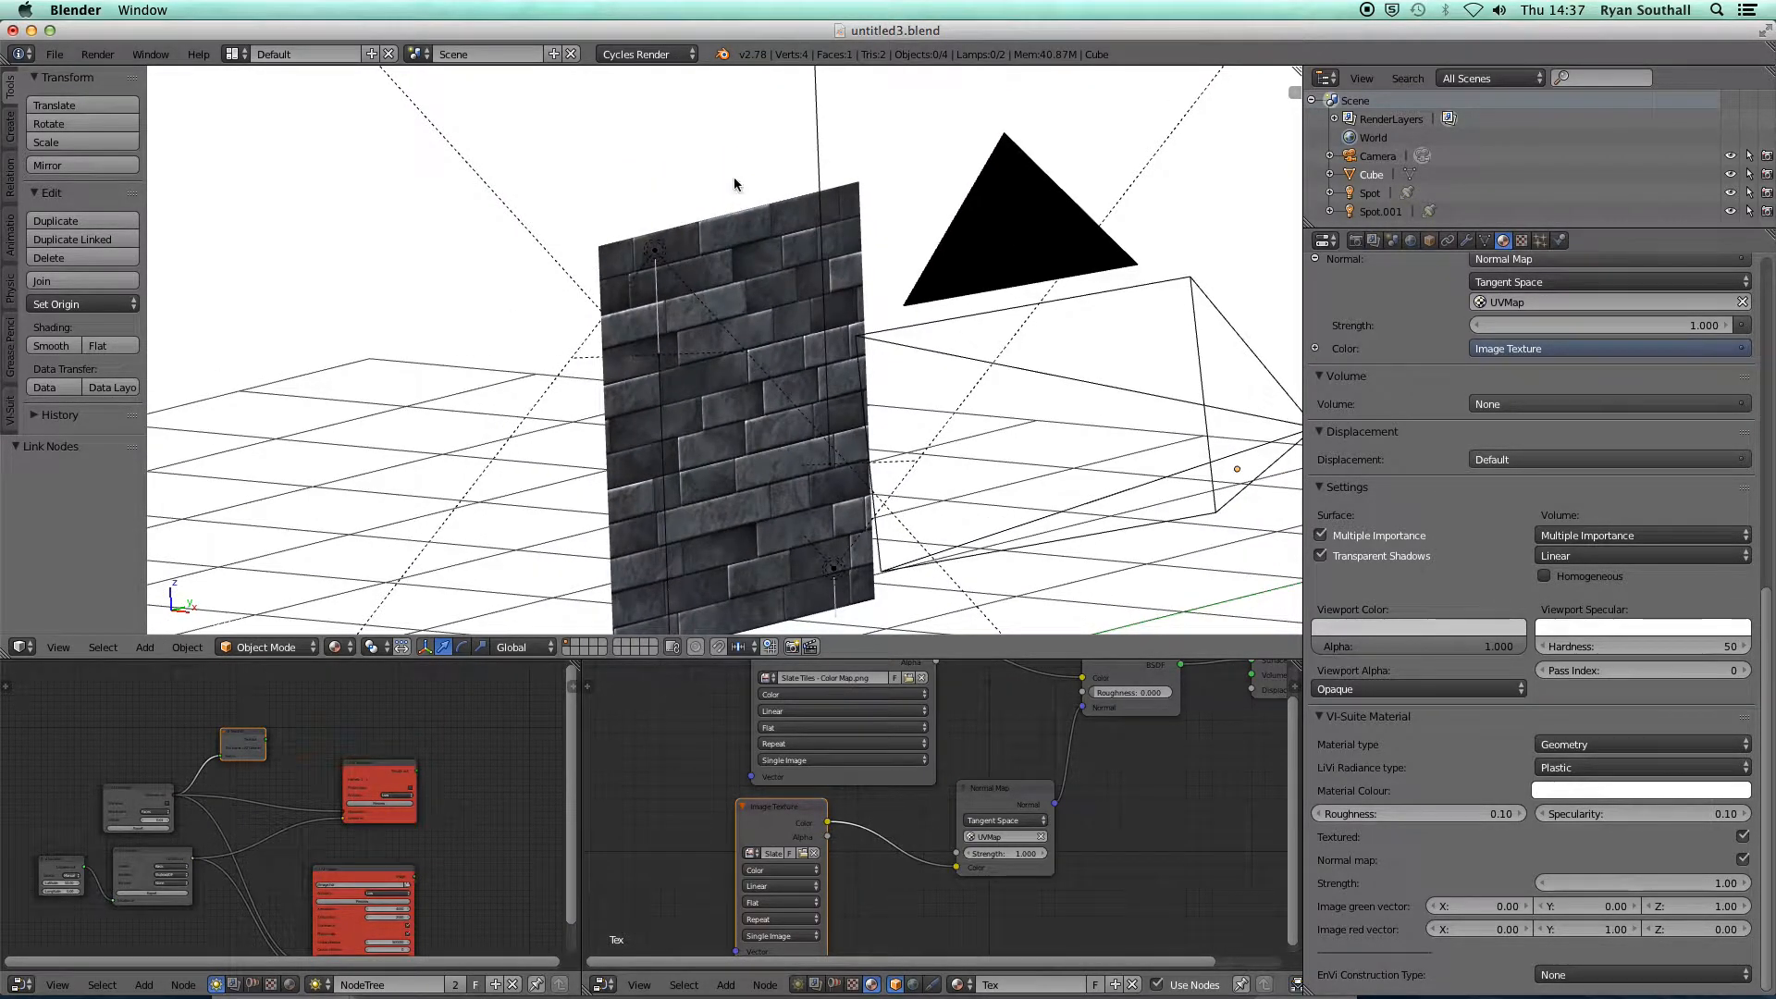
pyautogui.keyDown('ctrl'); pyautogui.moveTo(734, 183); pyautogui.dragTo(269, 516, button='middle'); pyautogui.keyUp('ctrl')
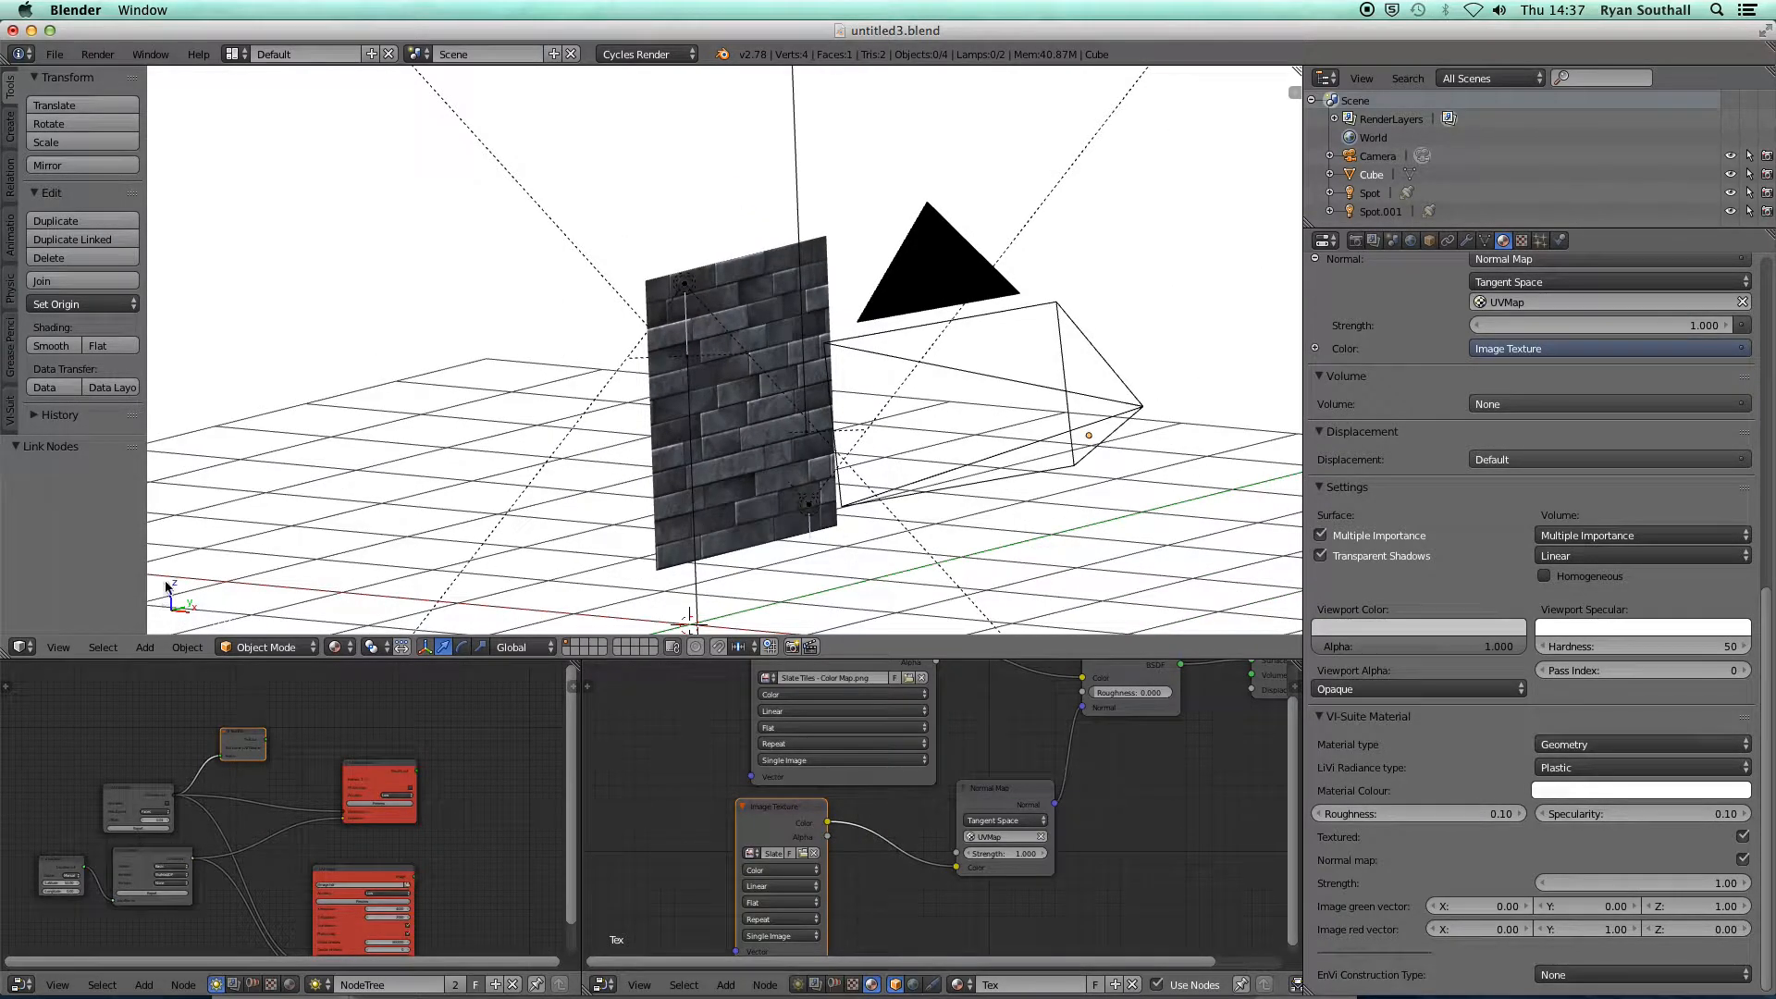
pyautogui.moveTo(856, 440); pyautogui.dragTo(1228, 689, button='middle')
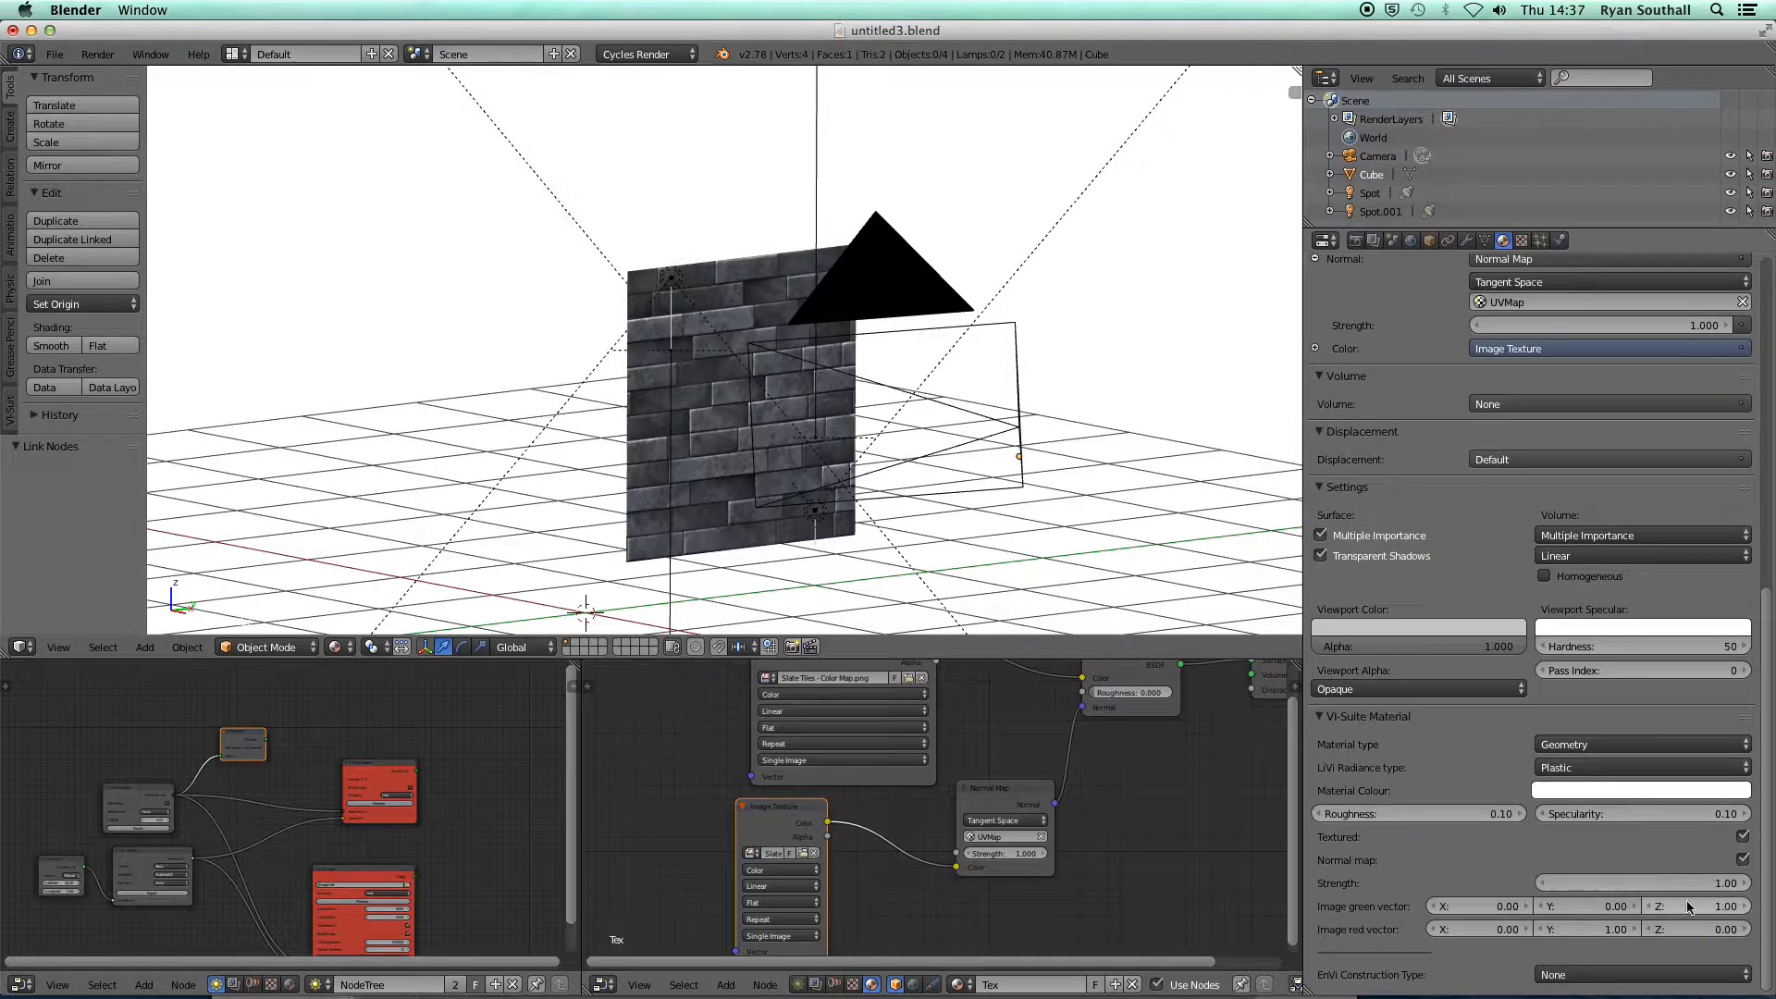
pyautogui.moveTo(753, 452)
pyautogui.mouseDown(button='middle')
pyautogui.moveTo(796, 444)
pyautogui.moveTo(741, 431)
pyautogui.mouseUp(button='middle')
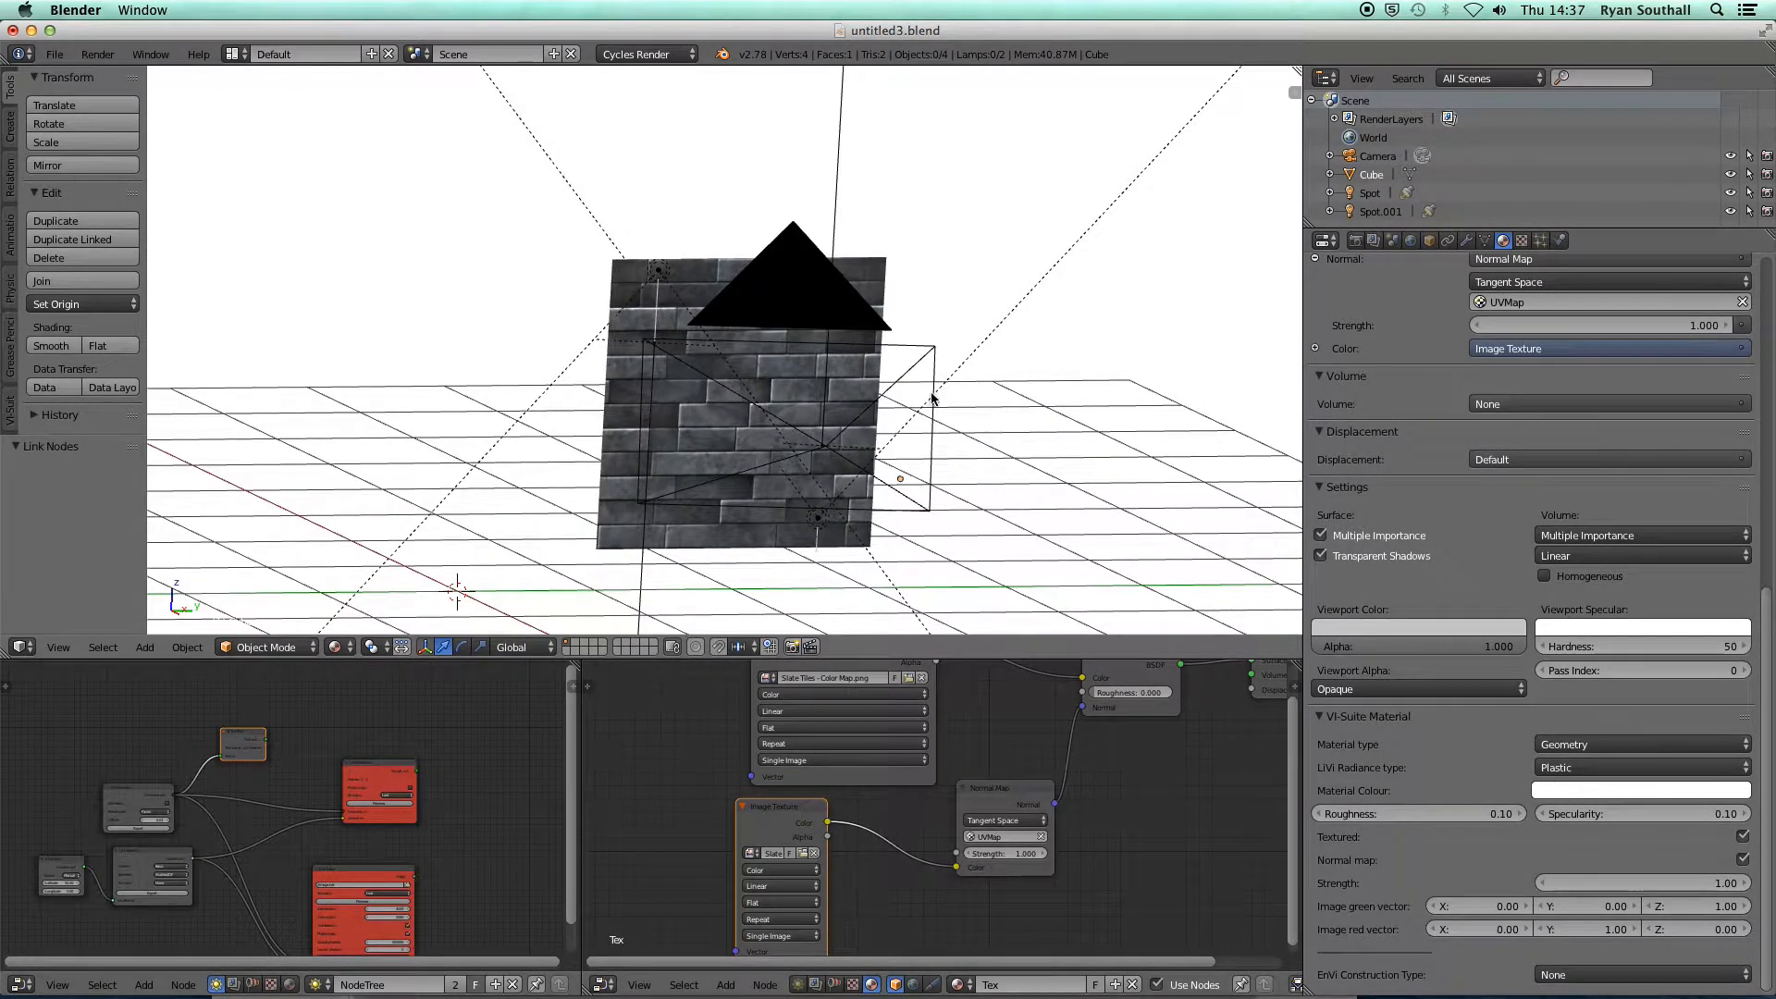
pyautogui.moveTo(924, 385); pyautogui.dragTo(738, 289, button='middle')
pyautogui.moveTo(715, 519)
pyautogui.mouseDown(button='middle')
pyautogui.moveTo(758, 547)
pyautogui.moveTo(731, 550)
pyautogui.mouseUp(button='middle')
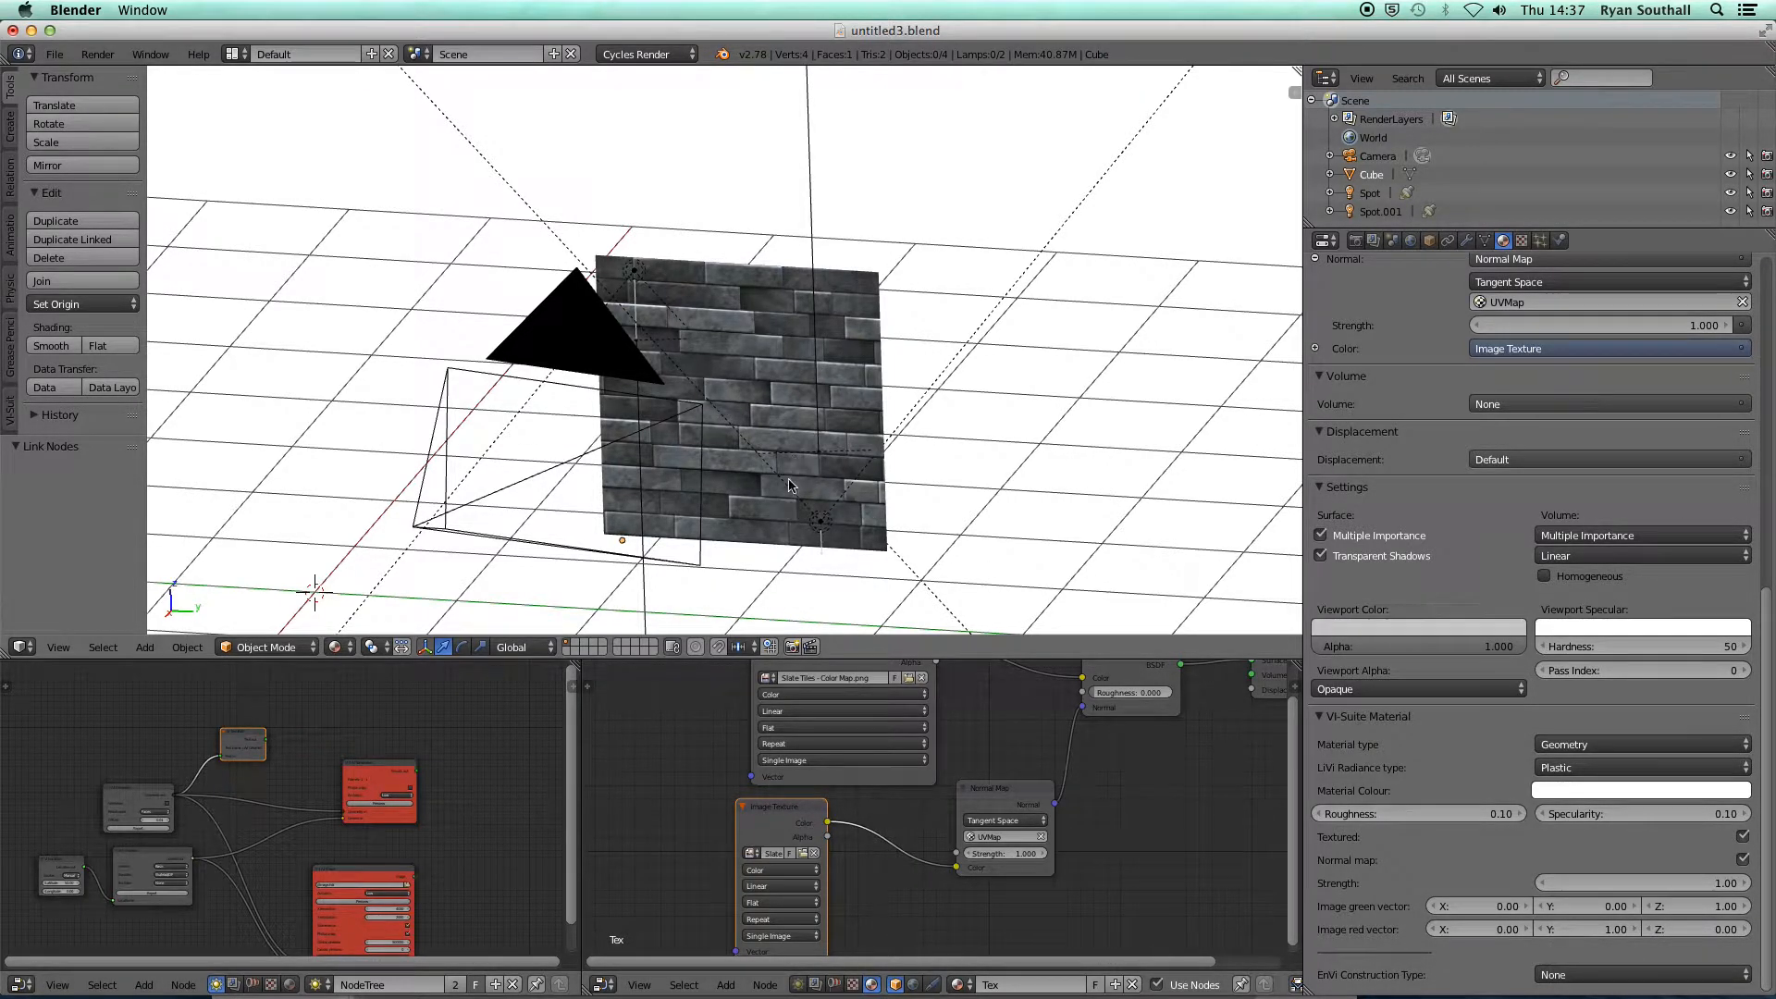
pyautogui.moveTo(790, 484); pyautogui.dragTo(816, 455, button='middle')
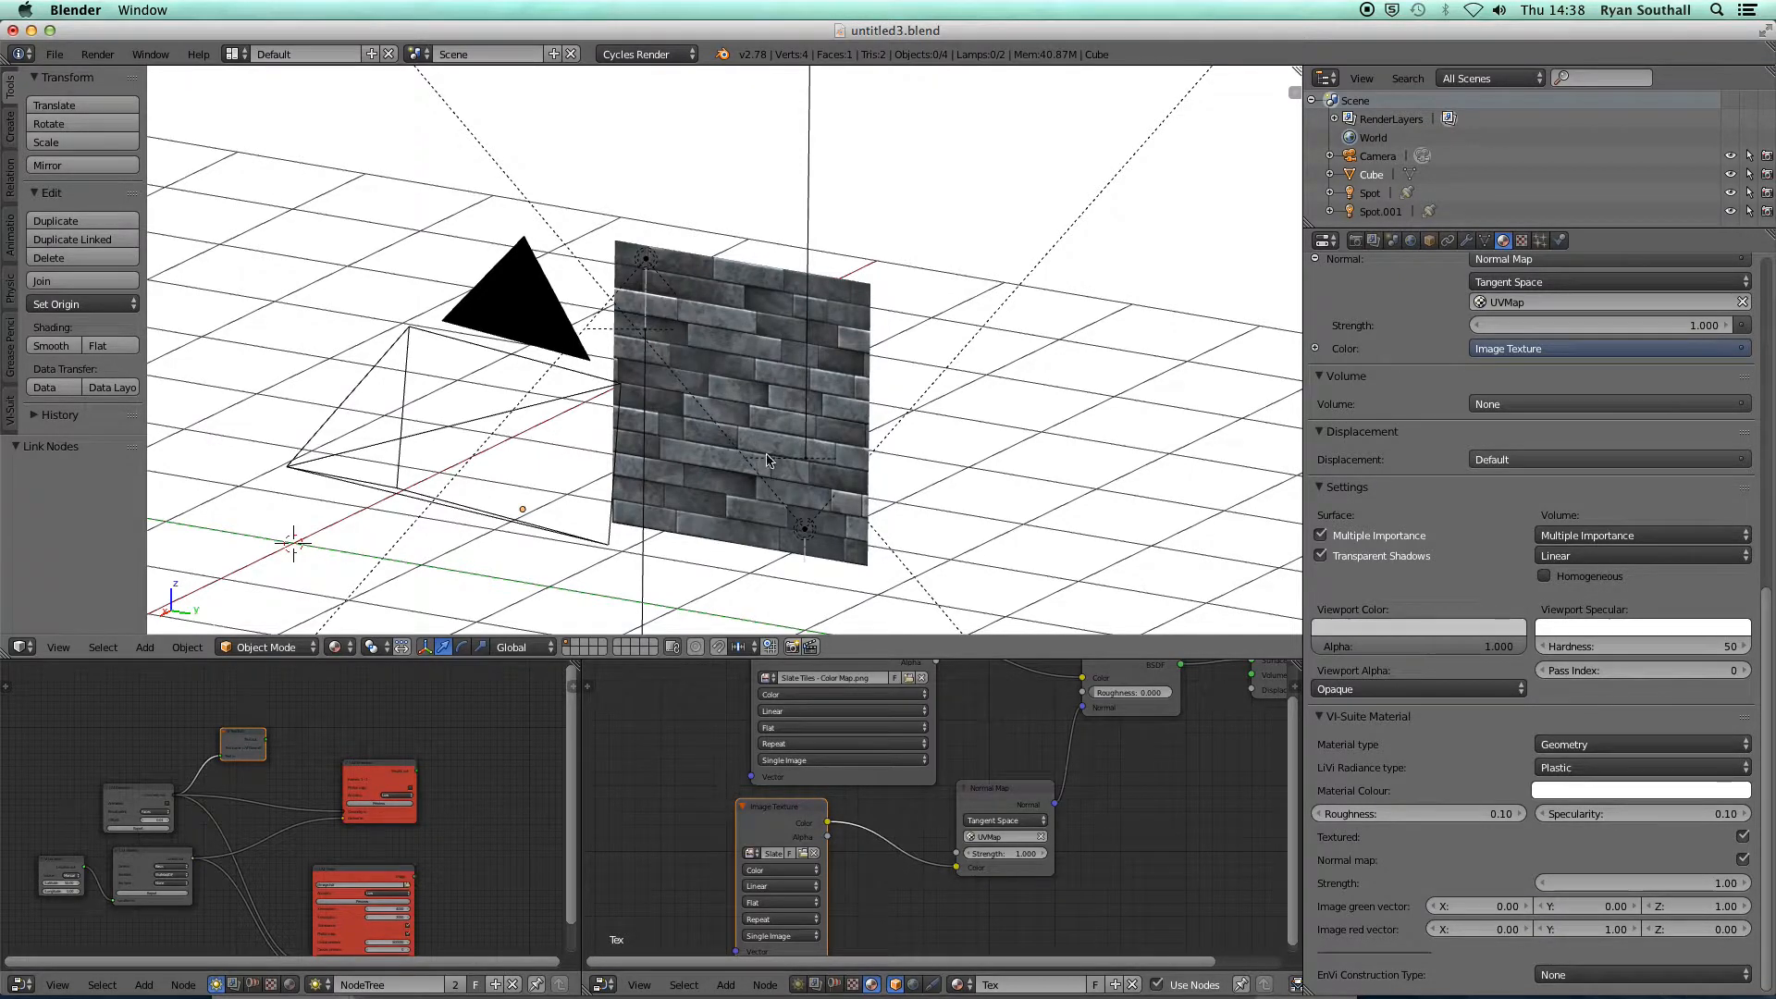
pyautogui.moveTo(762, 457); pyautogui.dragTo(796, 385, button='middle')
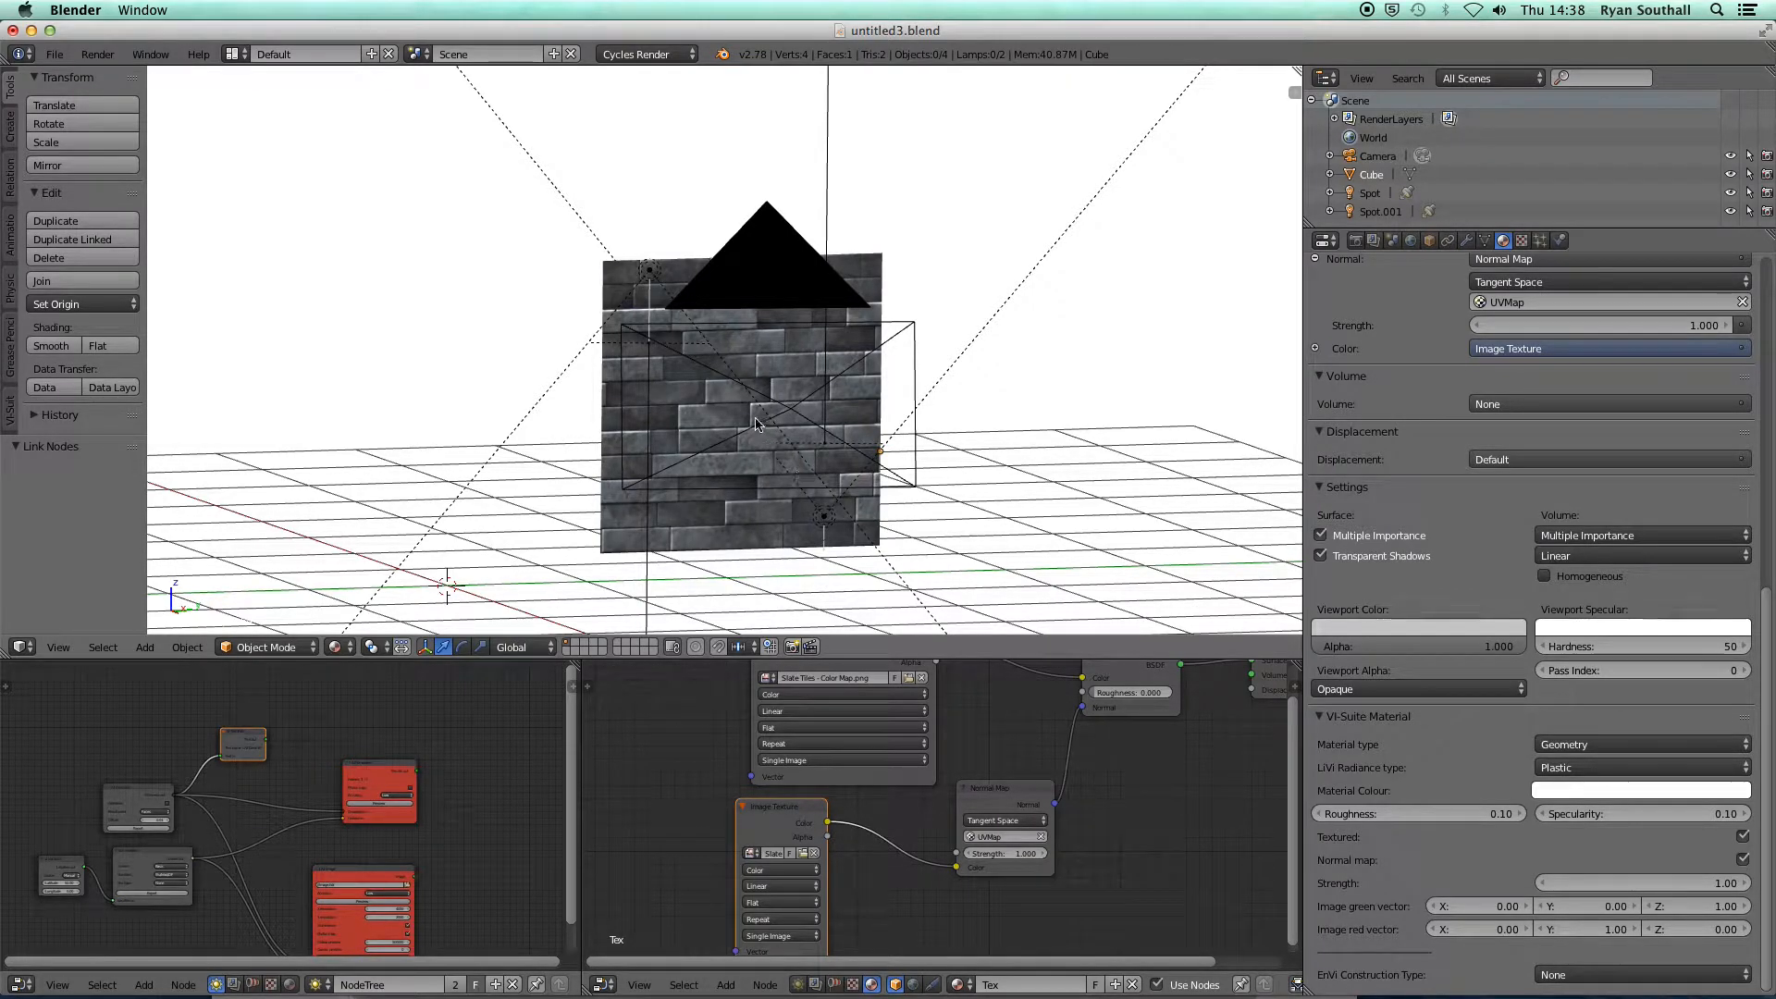
pyautogui.moveTo(799, 479); pyautogui.dragTo(847, 424, button='middle')
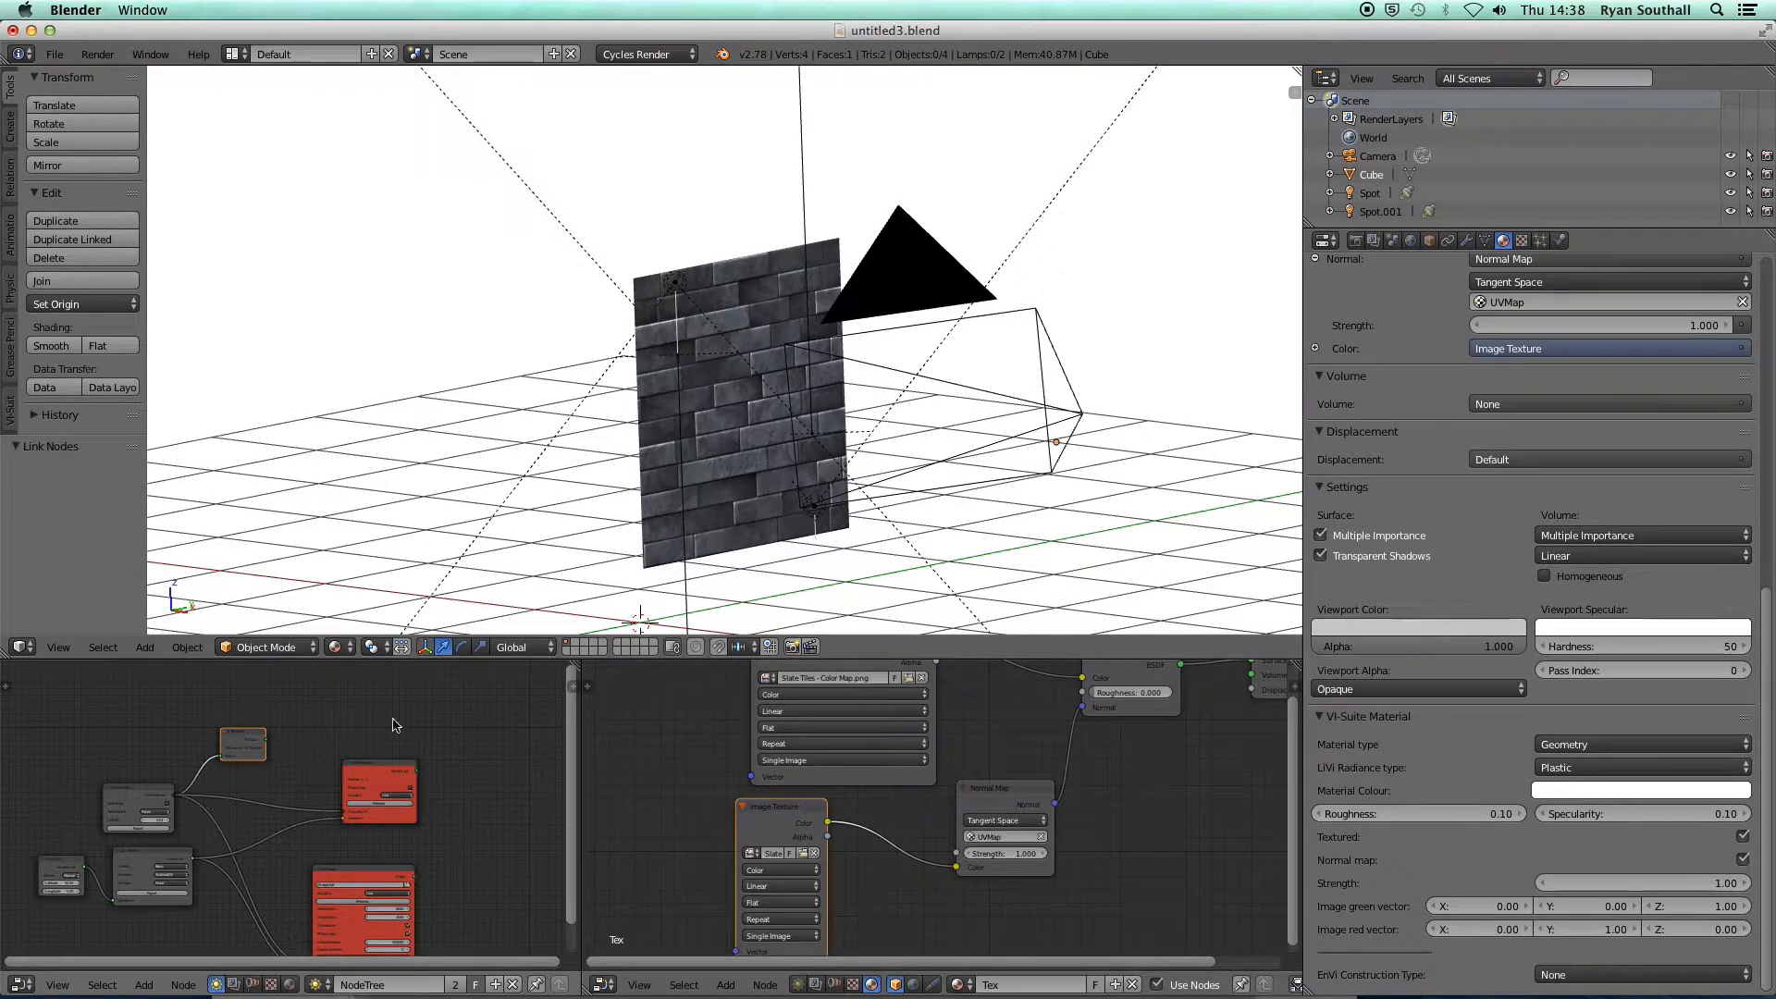
# Export the LiVi Geometry and launch the LiVi Simulation preview at Low accuracy.
pyautogui.hotkey('ctrl', 'Up')
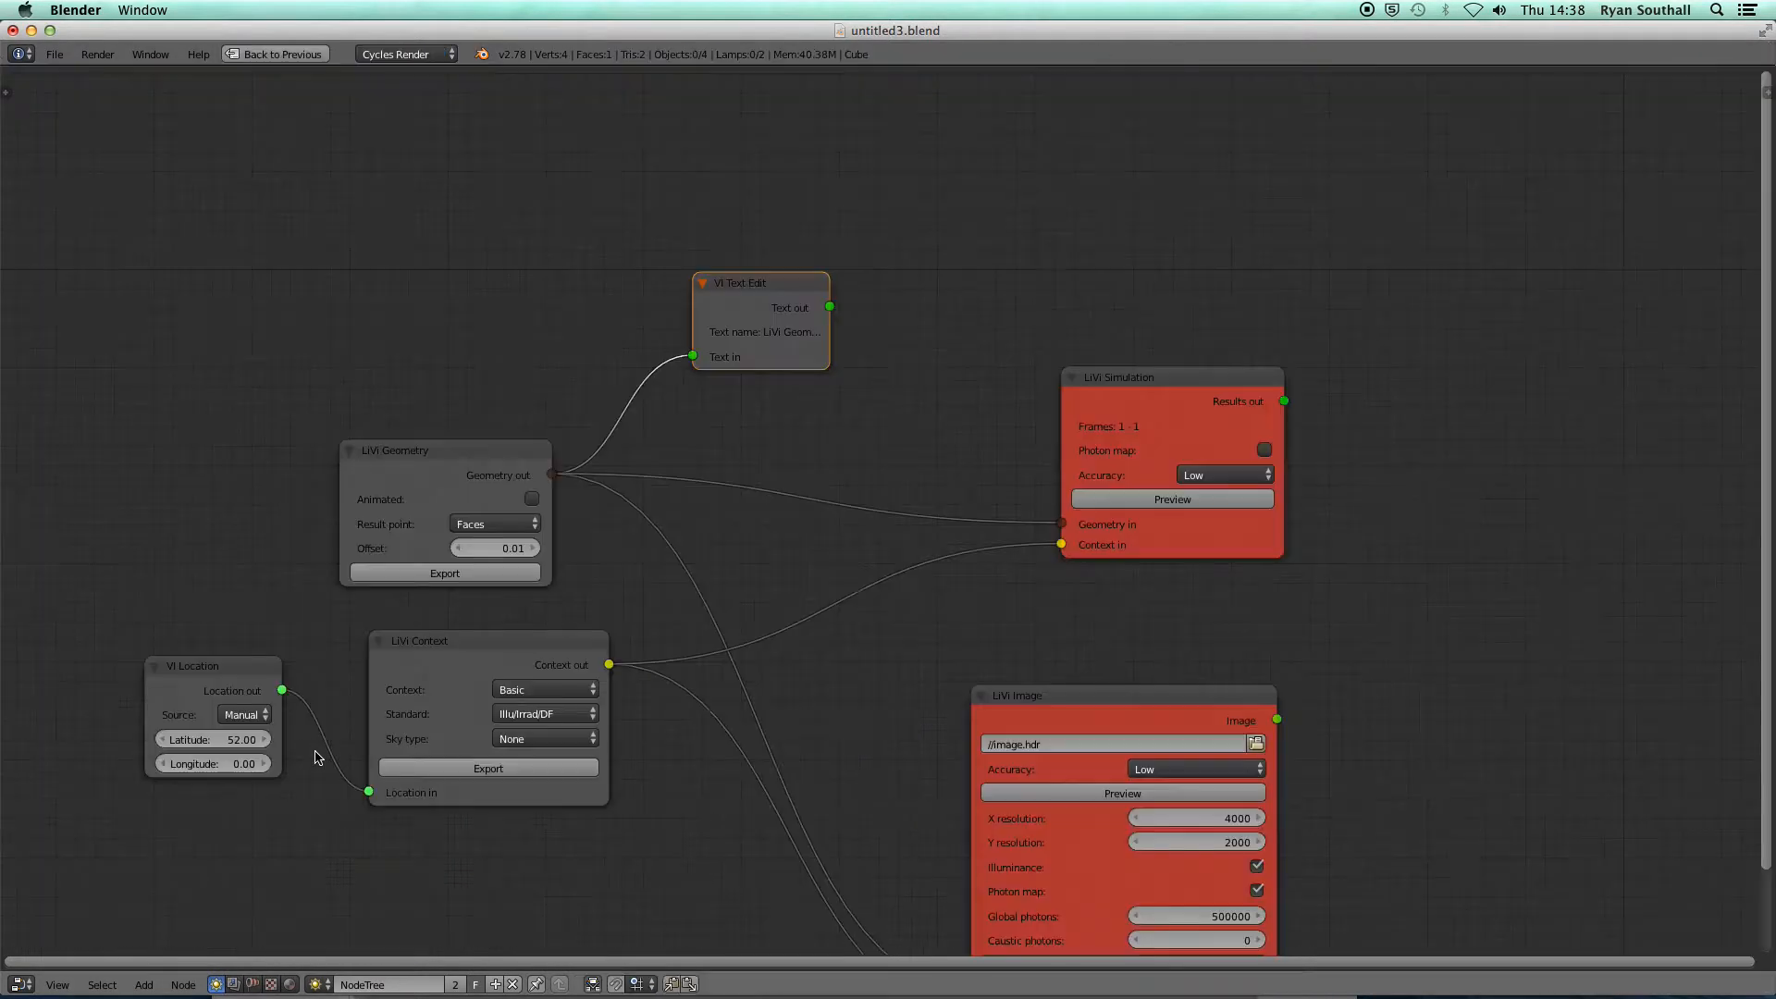
pyautogui.click(468, 581)
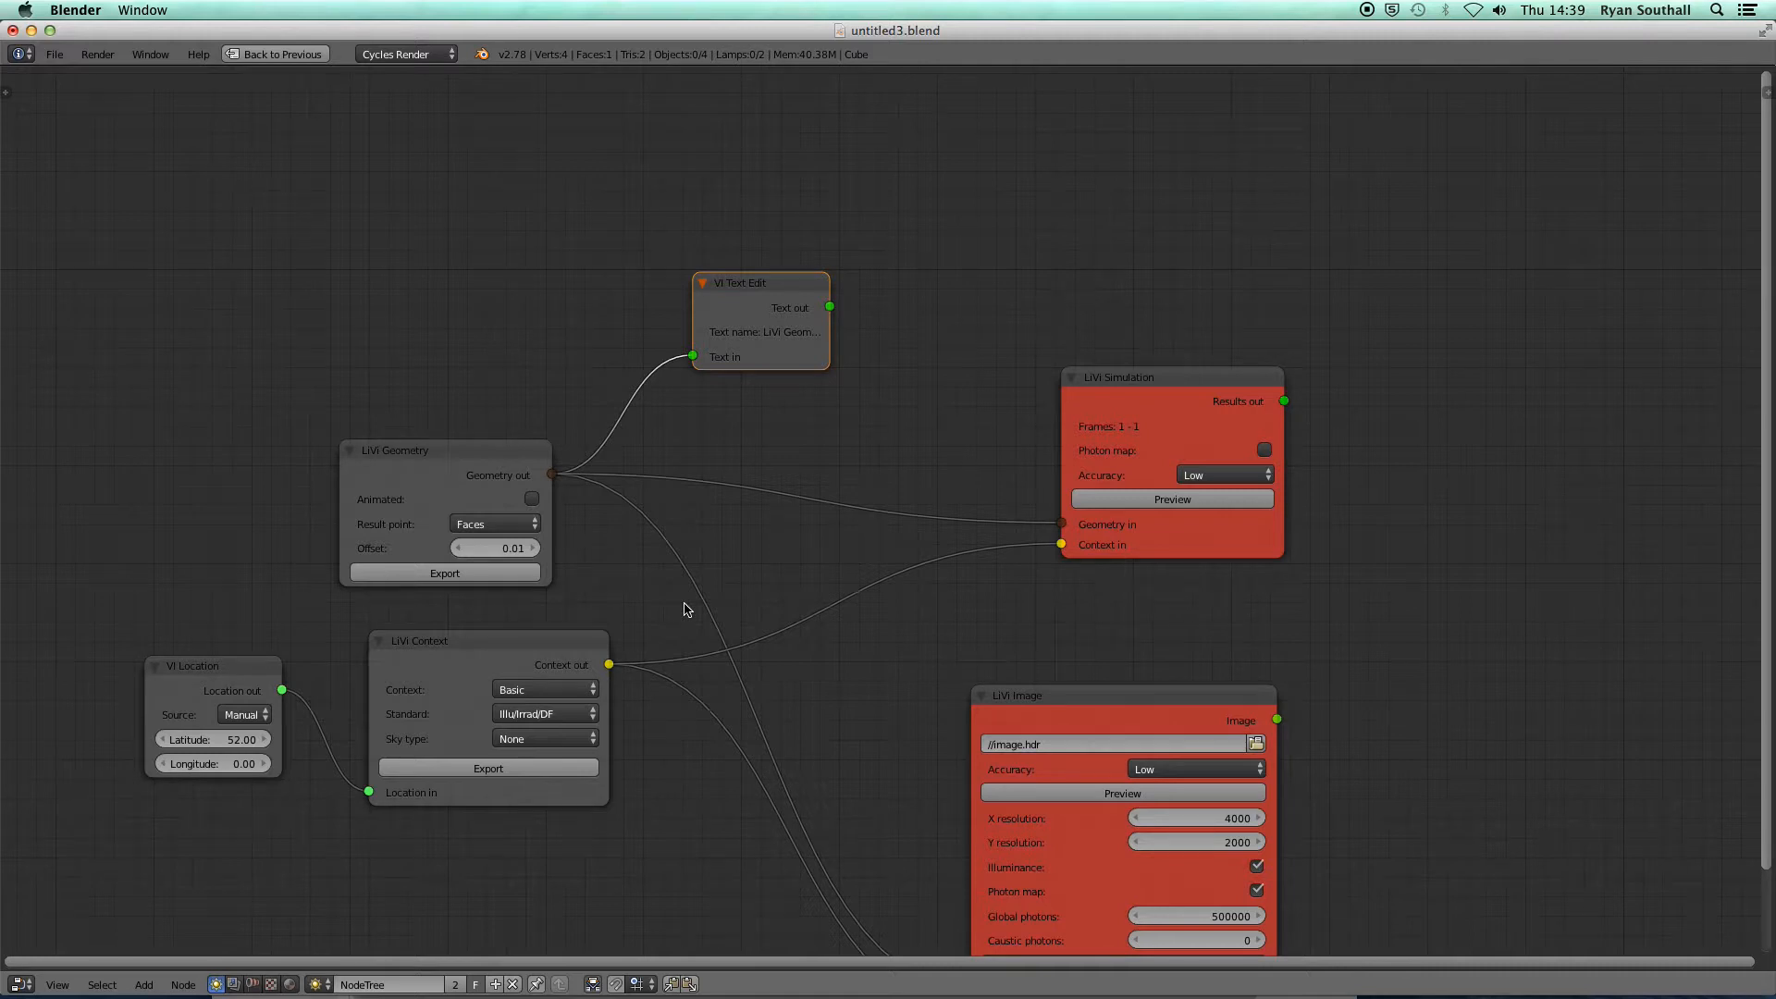
pyautogui.click(1198, 500)
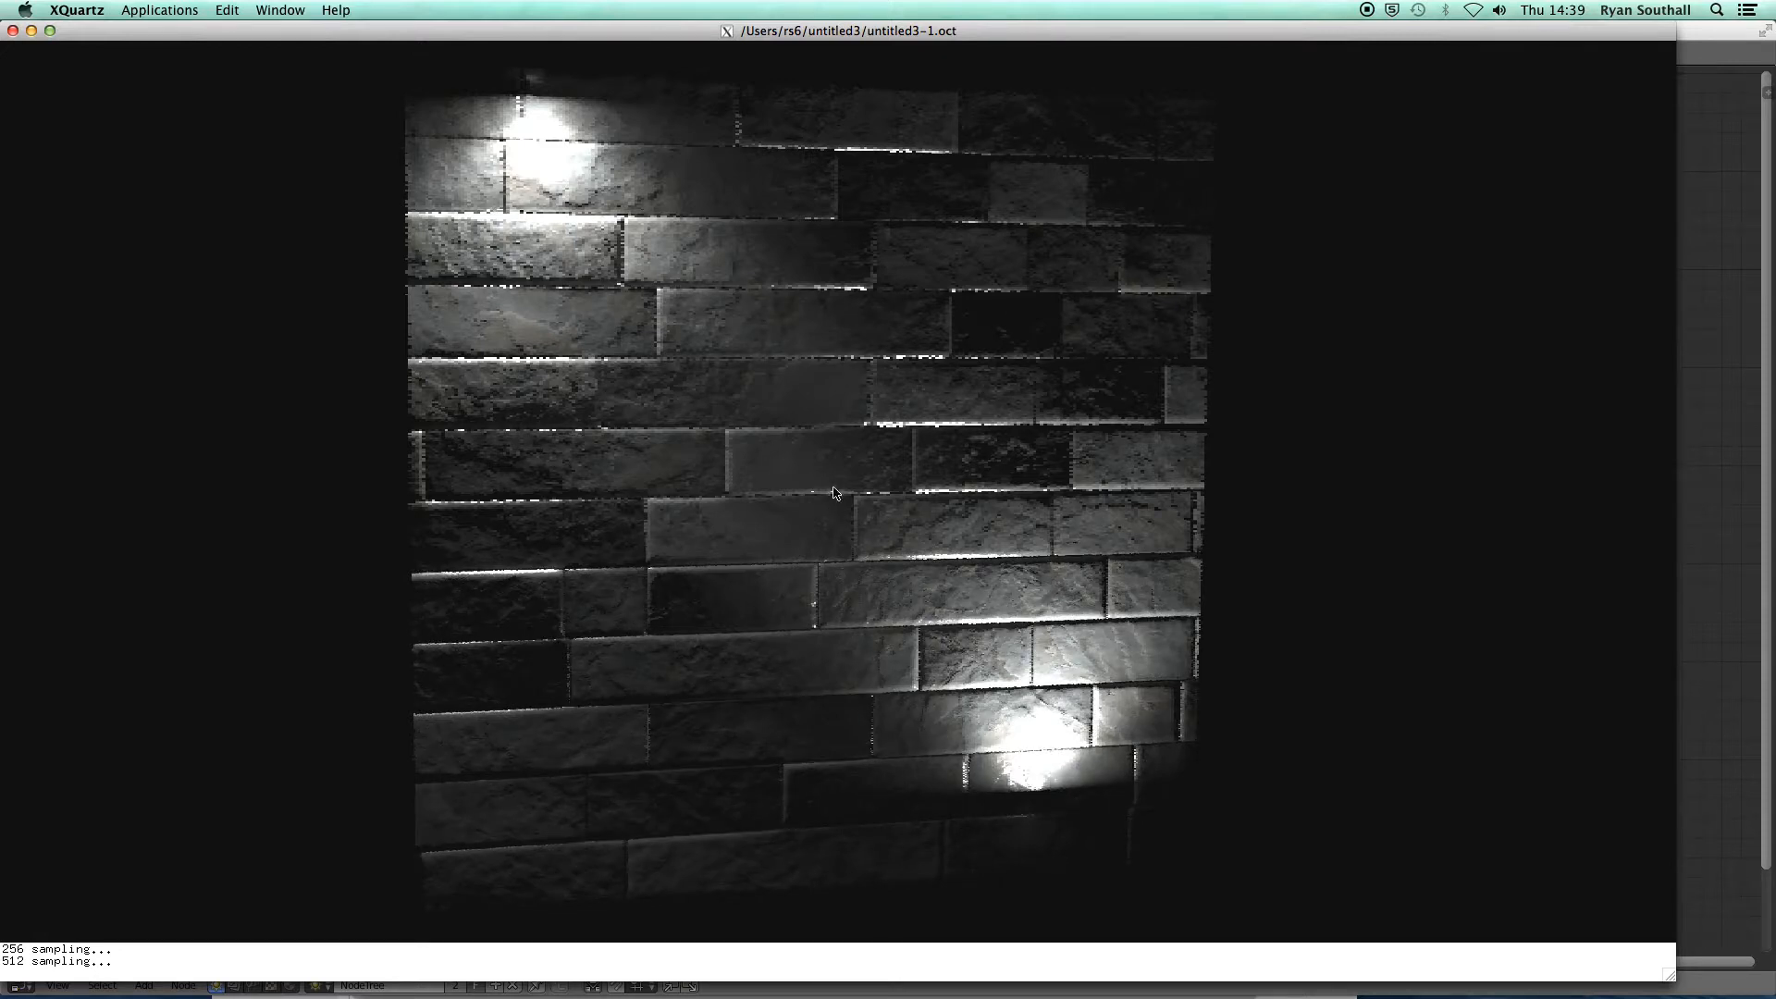
# Adjust the Radiance preview's exposure with the e command, using a point near the wall's centre as the reference.
pyautogui.write('e')
pyautogui.press('Return')
pyautogui.click(937, 580)
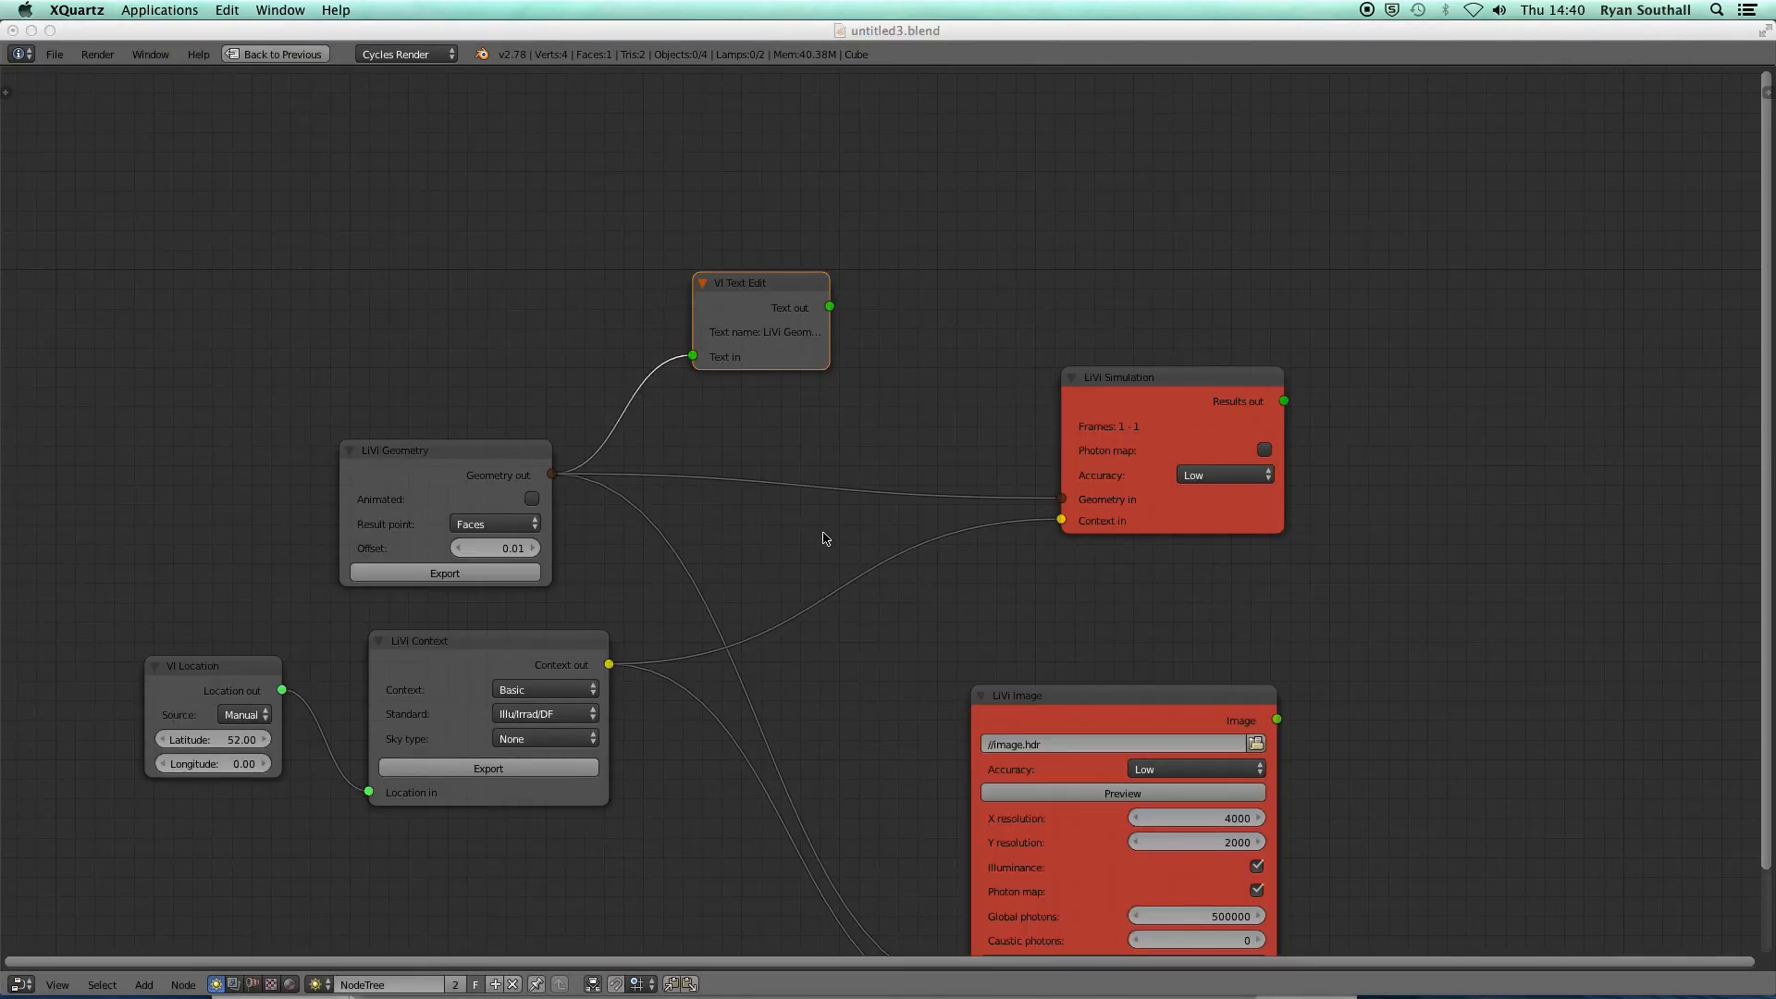
pyautogui.scroll(4, 823, 538)
pyautogui.scroll(-6, 823, 538)
pyautogui.scroll(-1, 824, 538)
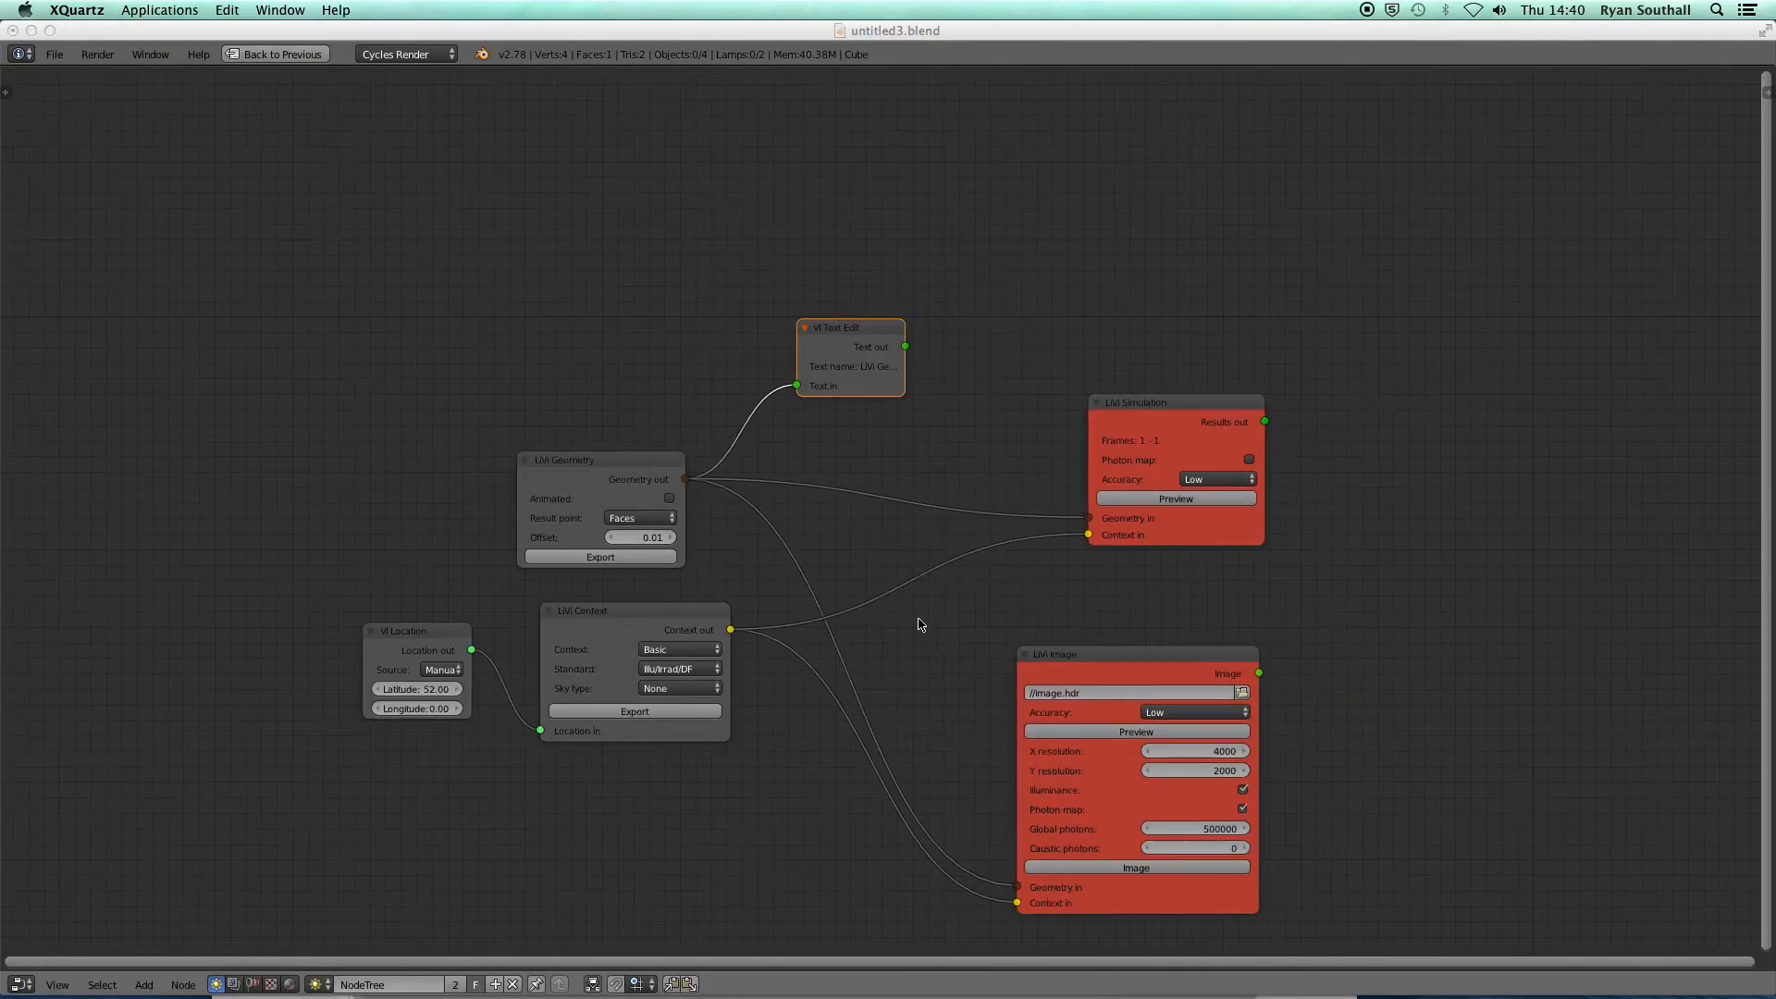
pyautogui.click(910, 591)
pyautogui.moveTo(913, 595); pyautogui.dragTo(837, 503, button='middle')
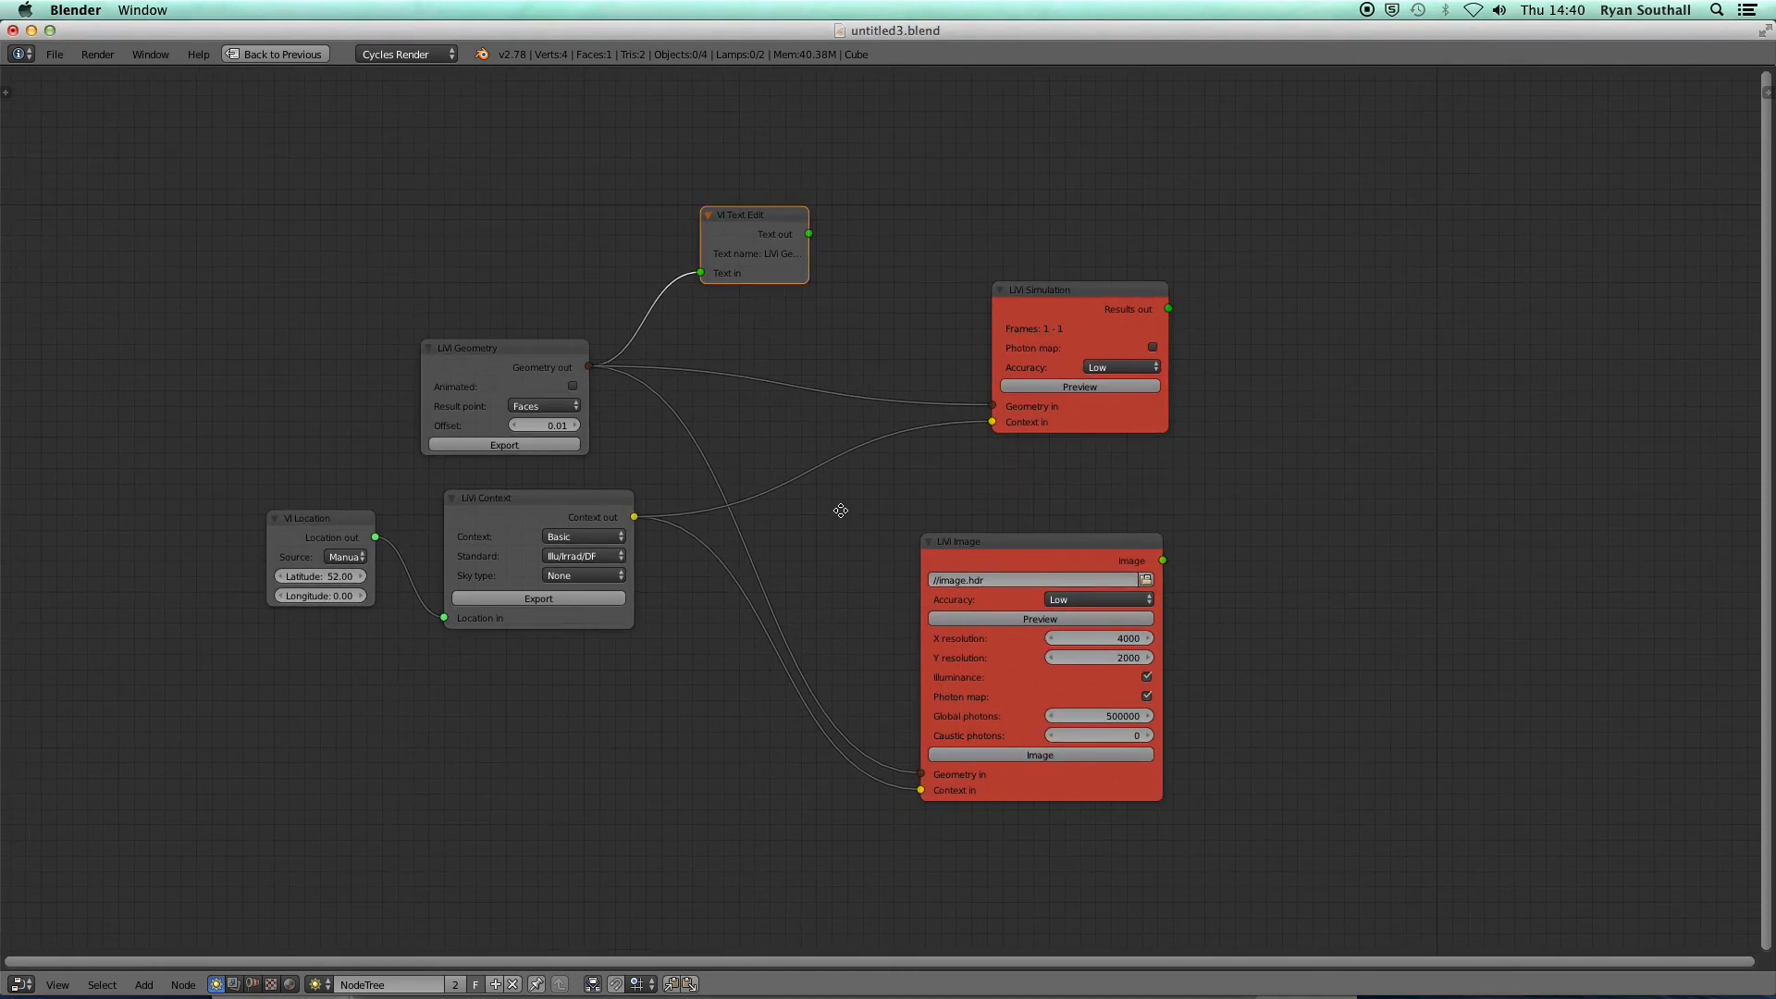